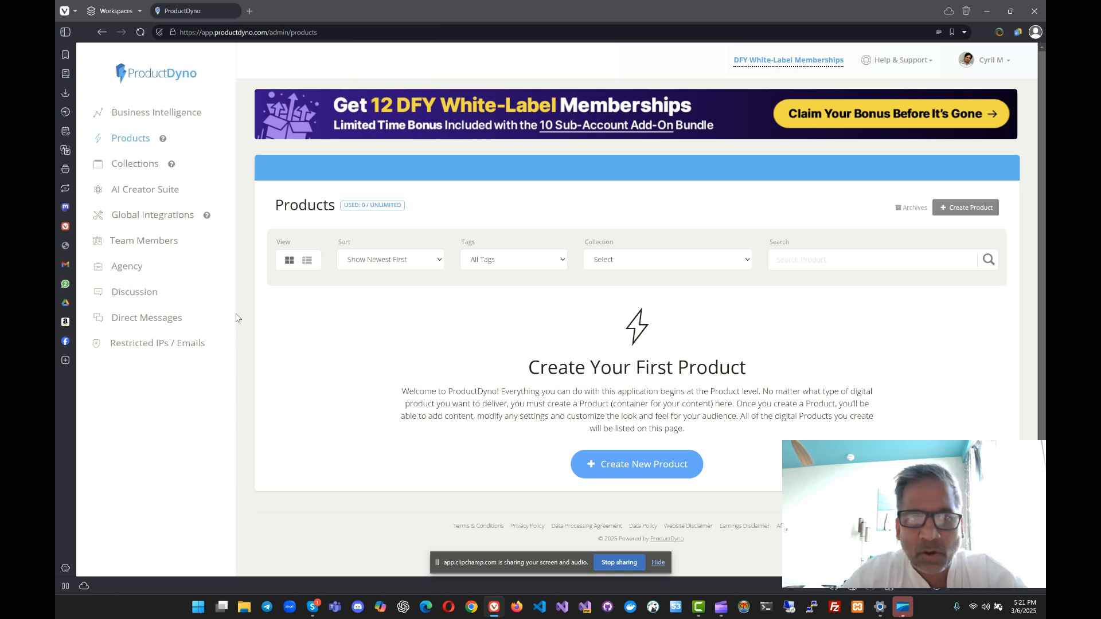
scroll(384, 383, "down", 1)
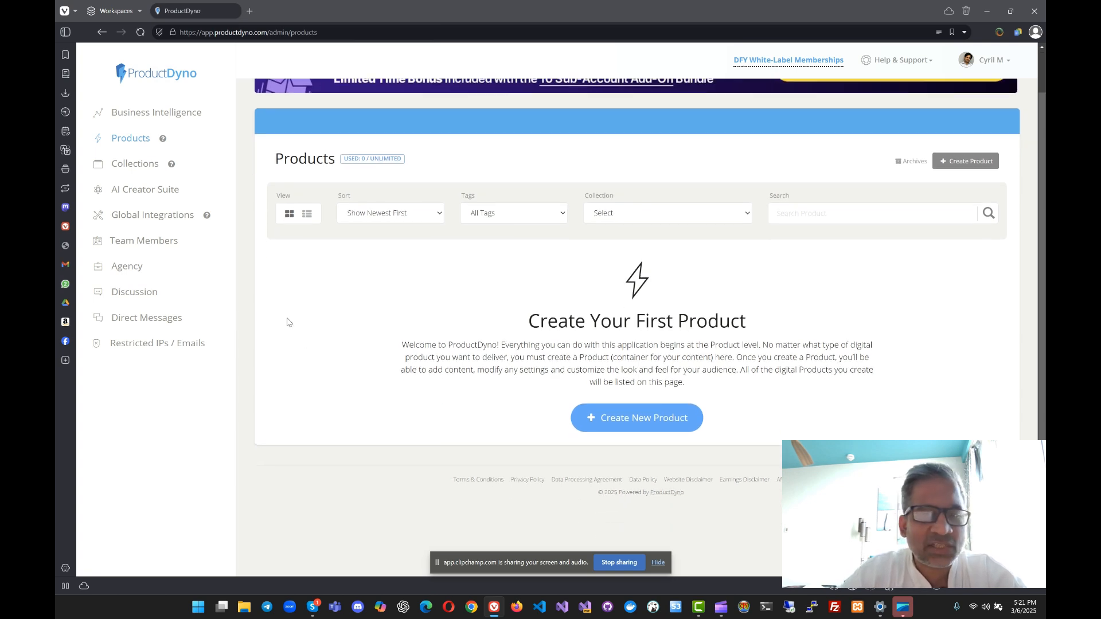
left_click(658, 563)
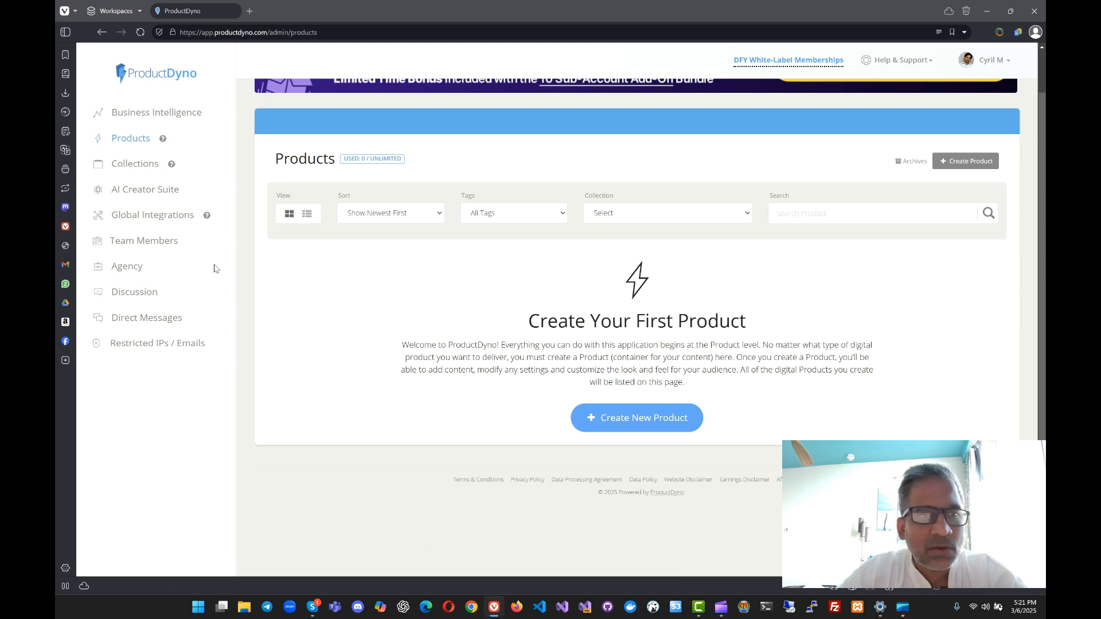
scroll(215, 267, "up", 1)
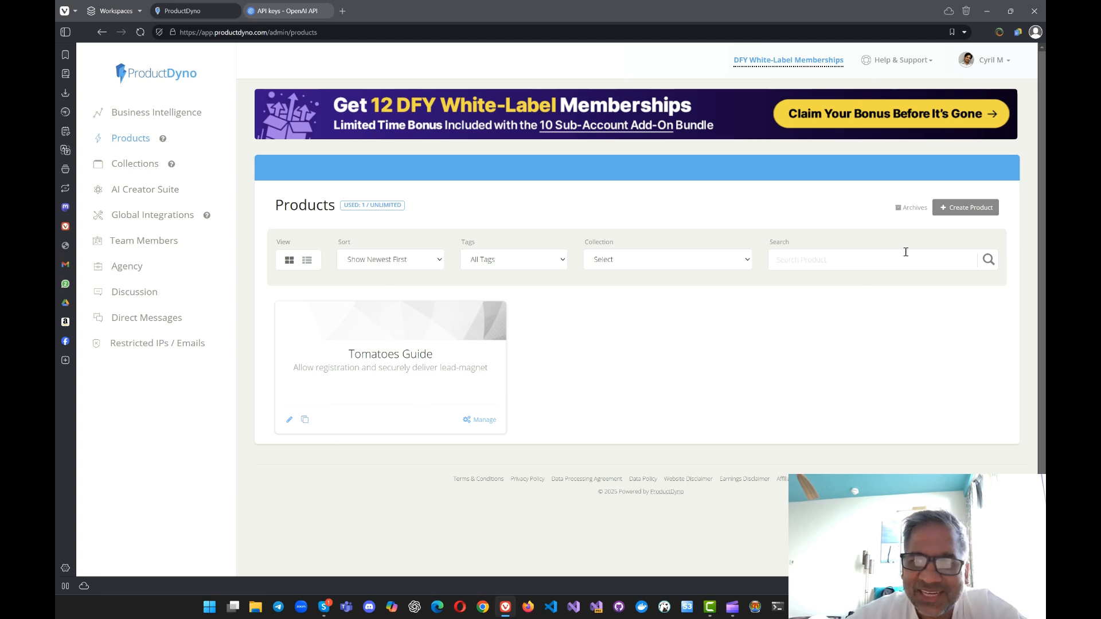
Step: Create a product from the Lead Magnet template and name it "My Tomatoes Guide 02"
left_click(962, 212)
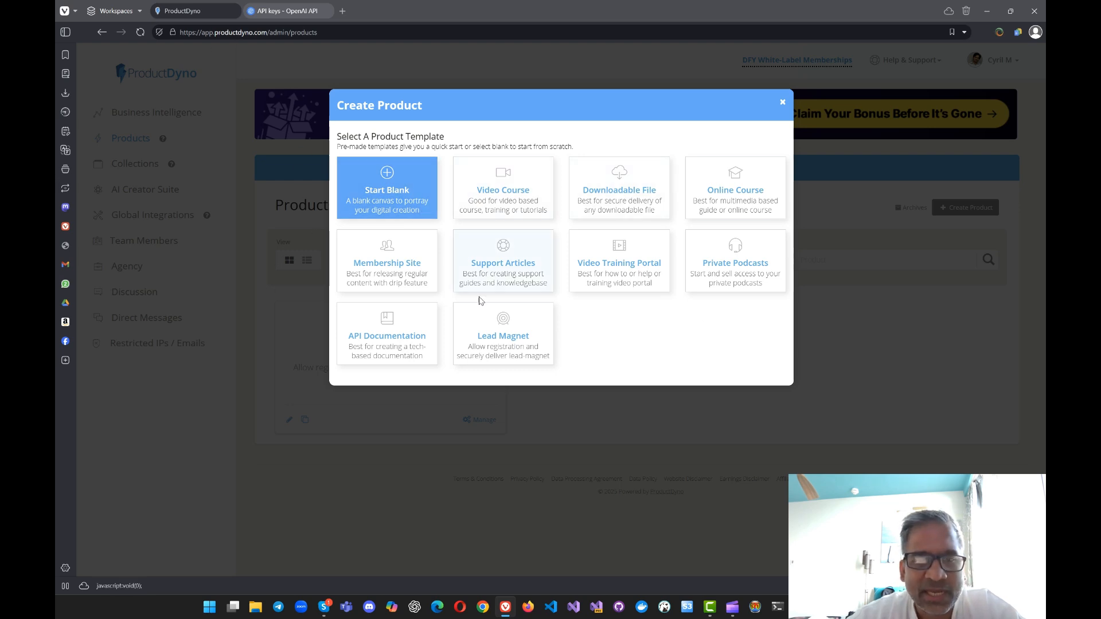
left_click(490, 330)
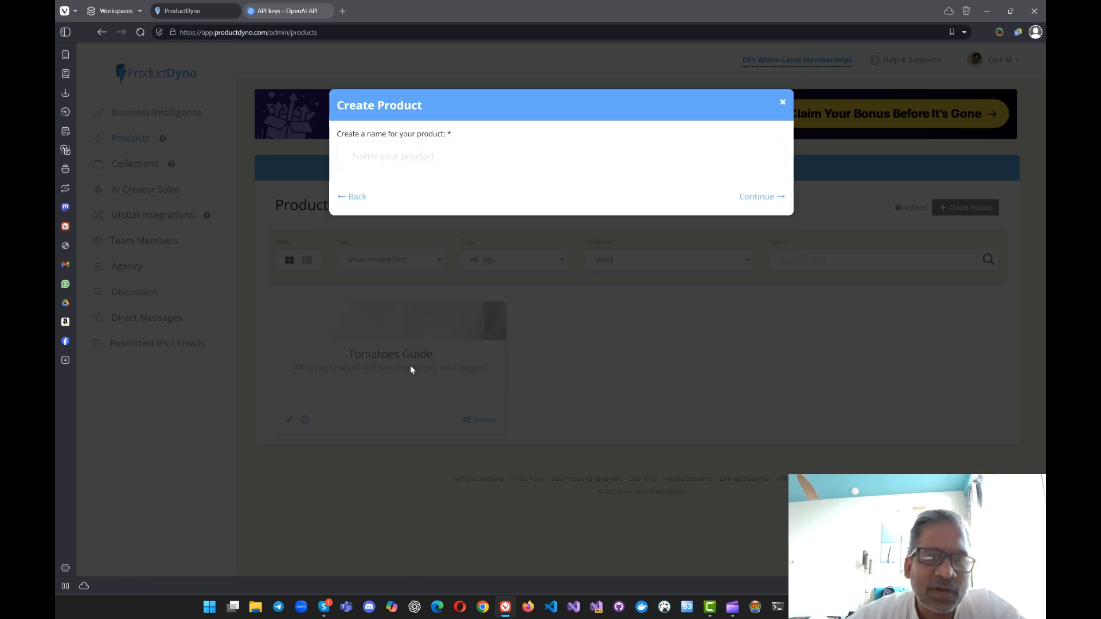
left_click(516, 144)
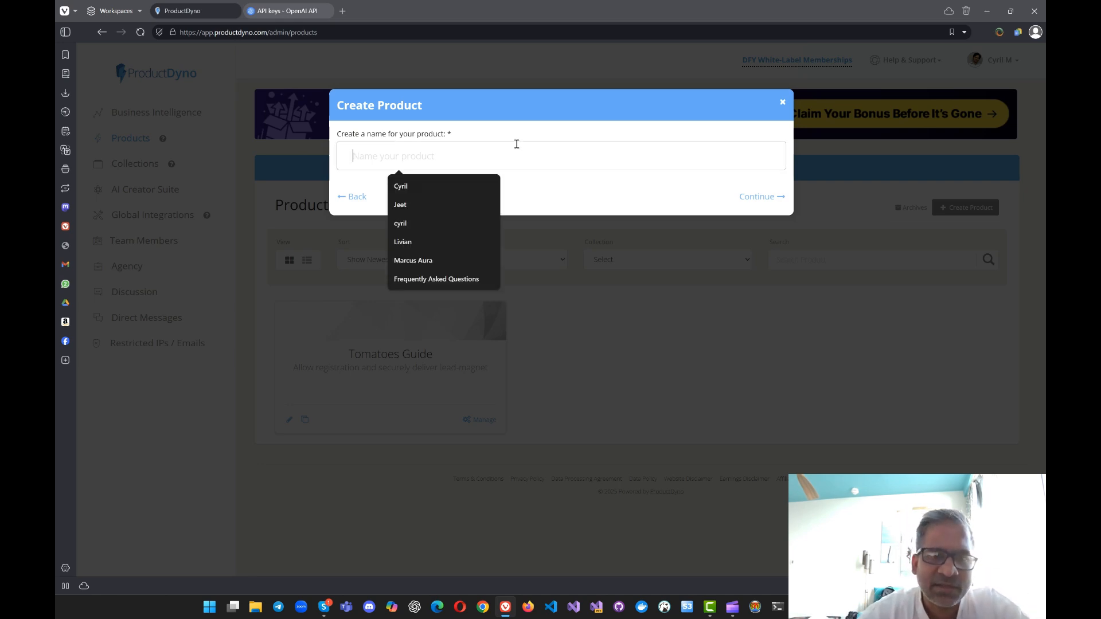
type("My Tom")
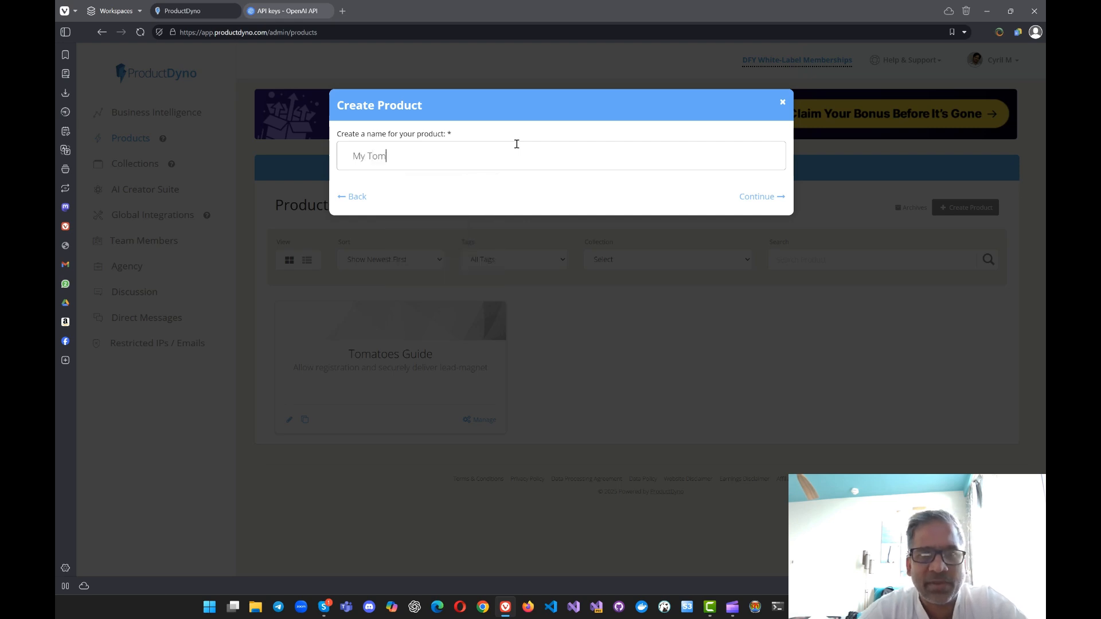
type("atoes Guide ")
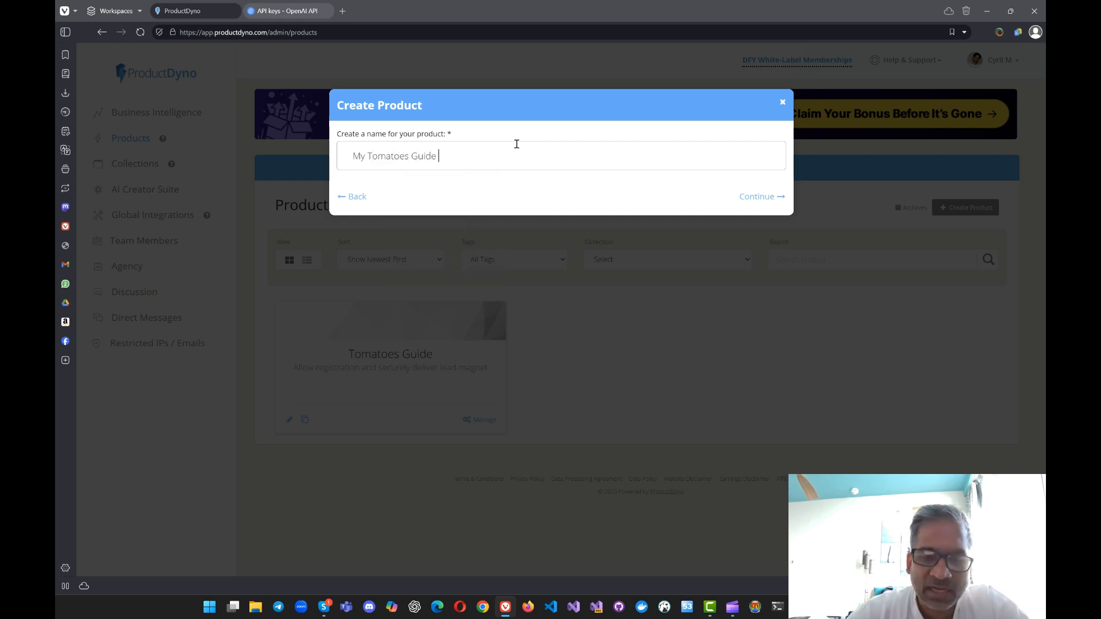
type("02")
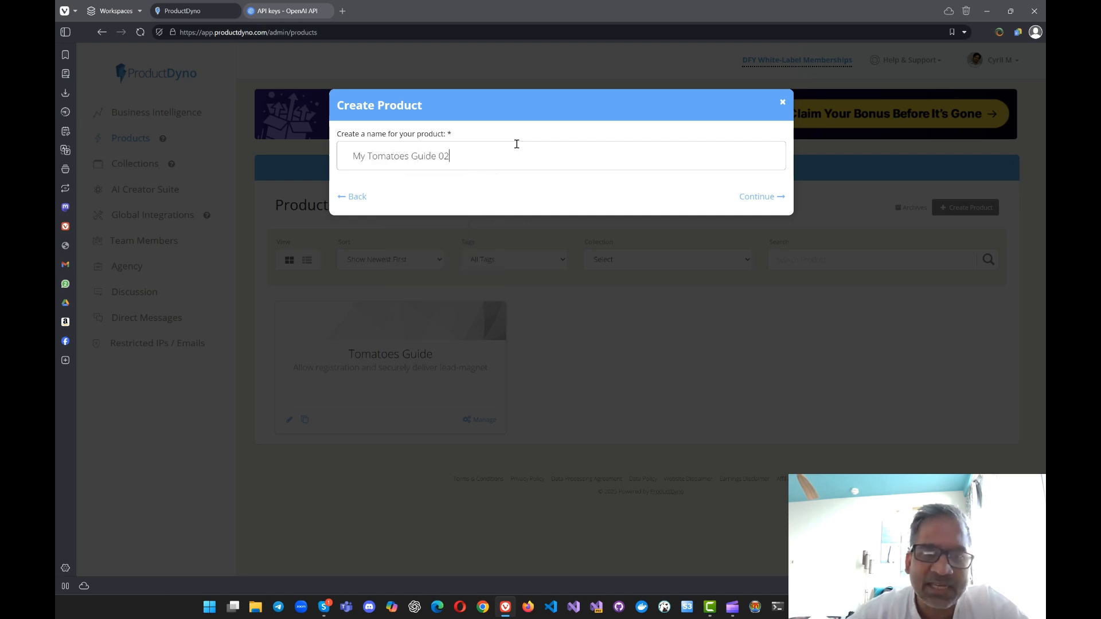
left_click(742, 199)
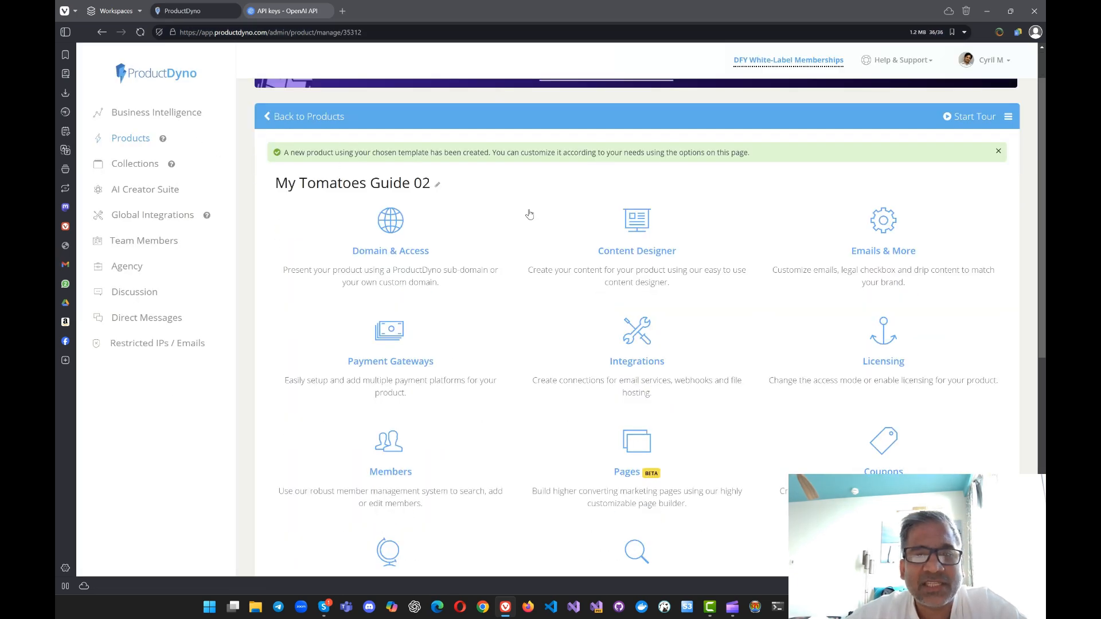
Step: Look through the configuration options available on the new product's management page
scroll(823, 307, "down", 4)
scroll(824, 307, "down", 4)
scroll(631, 427, "up", 9)
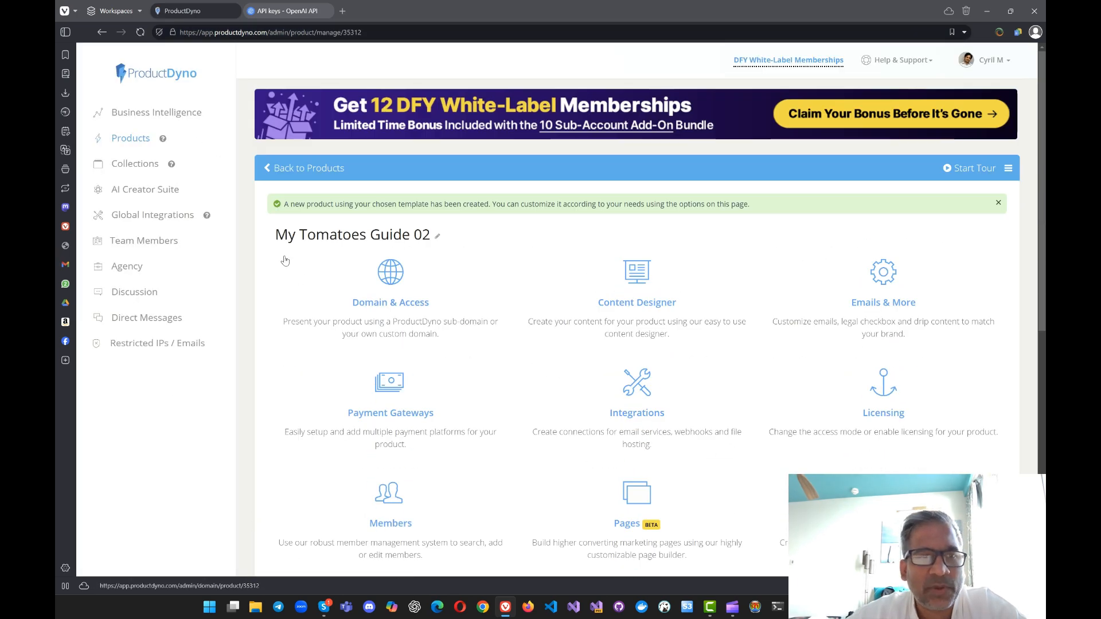
scroll(516, 344, "down", 7)
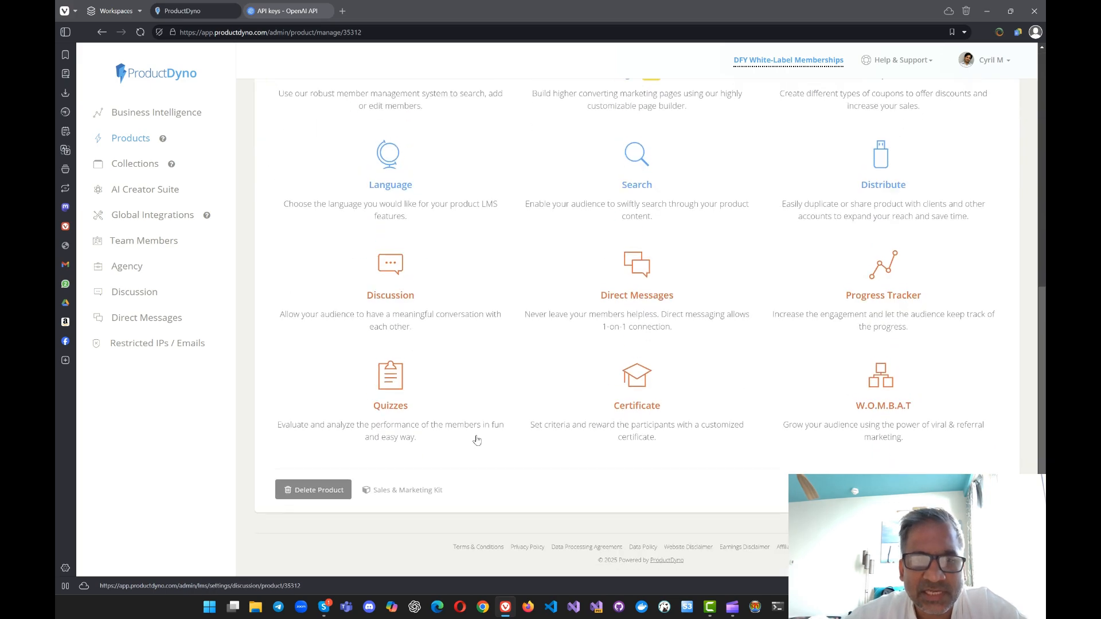
scroll(488, 225, "up", 3)
scroll(488, 225, "up", 5)
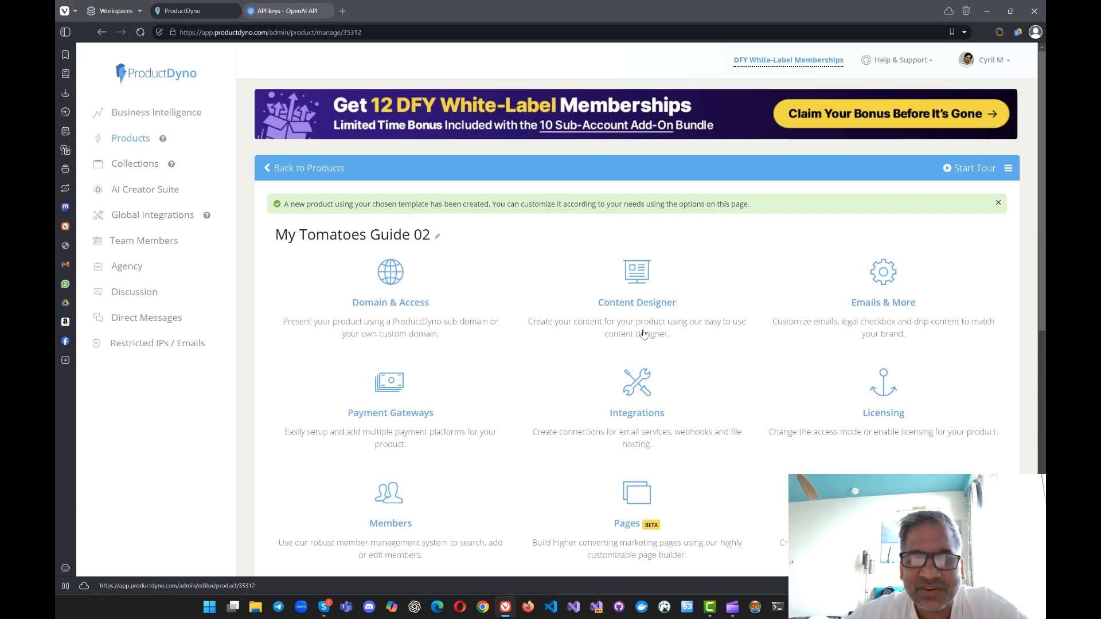
scroll(637, 355, "down", 8)
scroll(630, 386, "up", 6)
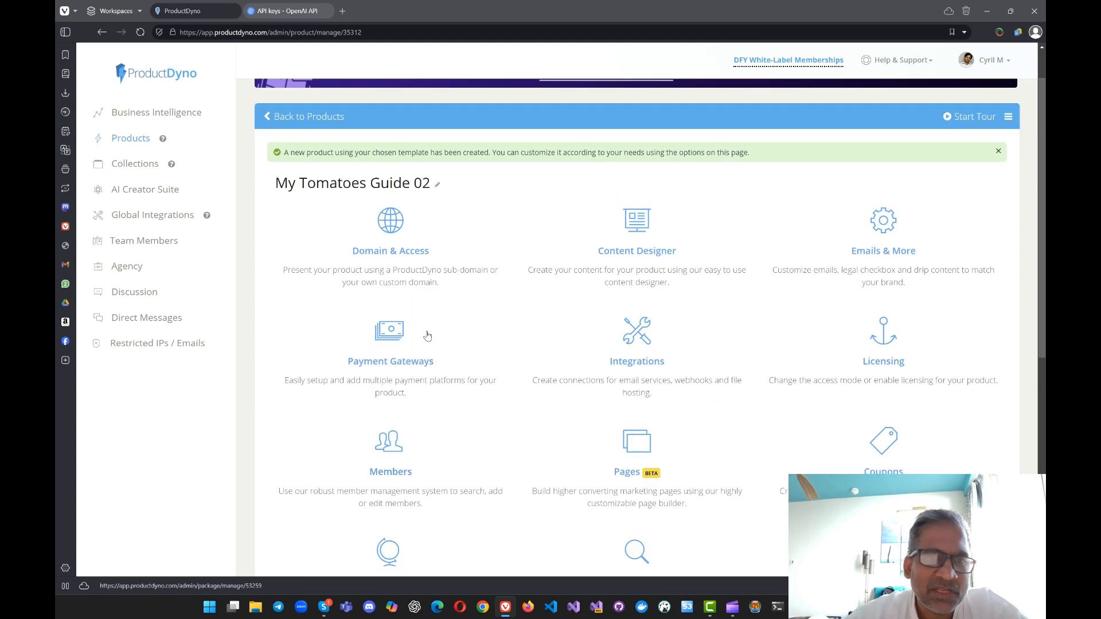
Step: Open the product's Domain & Access settings and inspect its assigned sub-domain
left_click(420, 262)
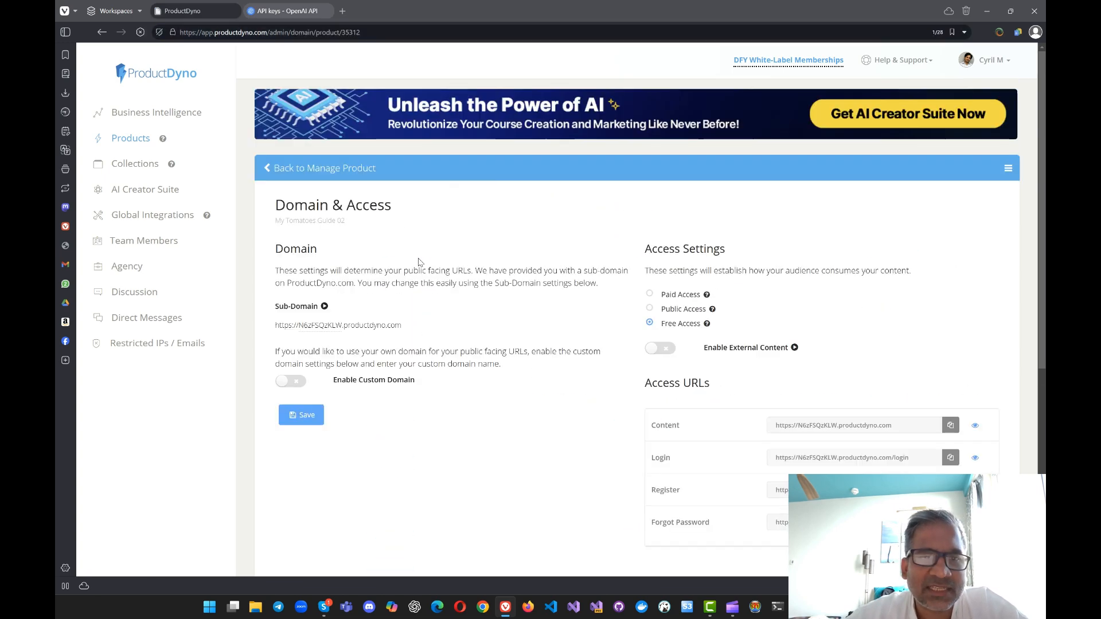
scroll(873, 288, "down", 3)
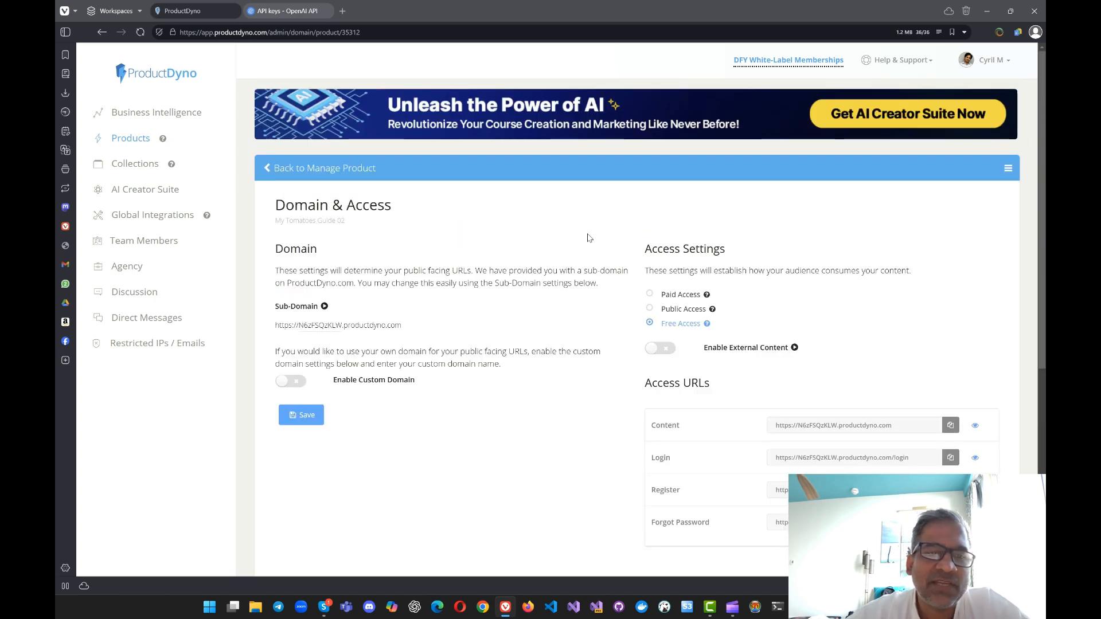
double_click(333, 325)
left_click(331, 343)
Step: Enable the custom domain option to read its CNAME setup instructions, and switch it off again
left_click(297, 384)
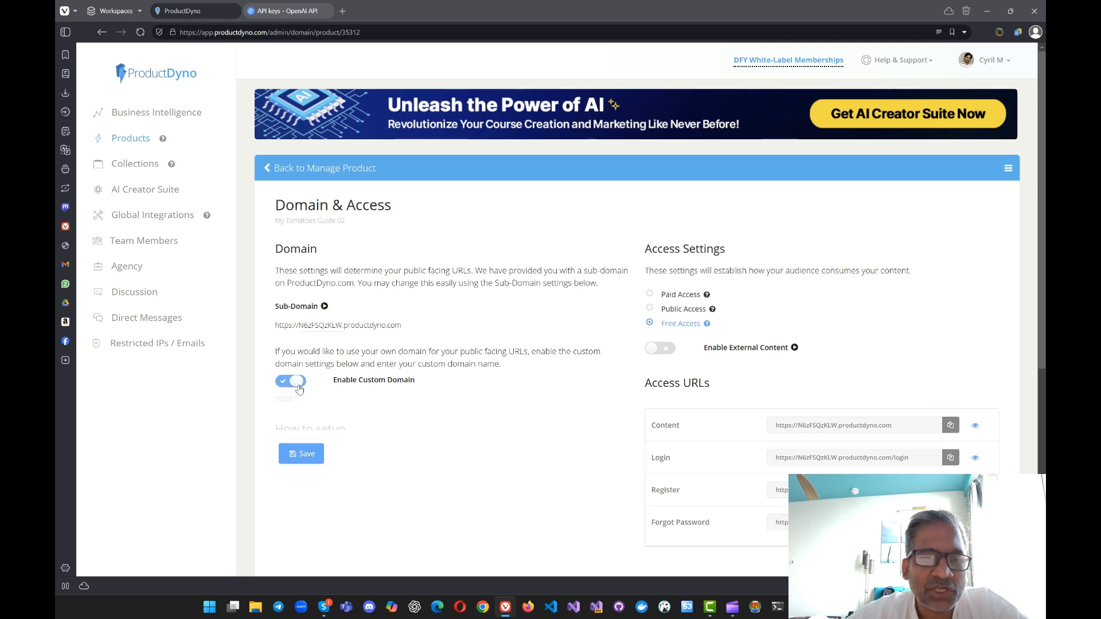
scroll(341, 439, "down", 4)
scroll(445, 310, "up", 3)
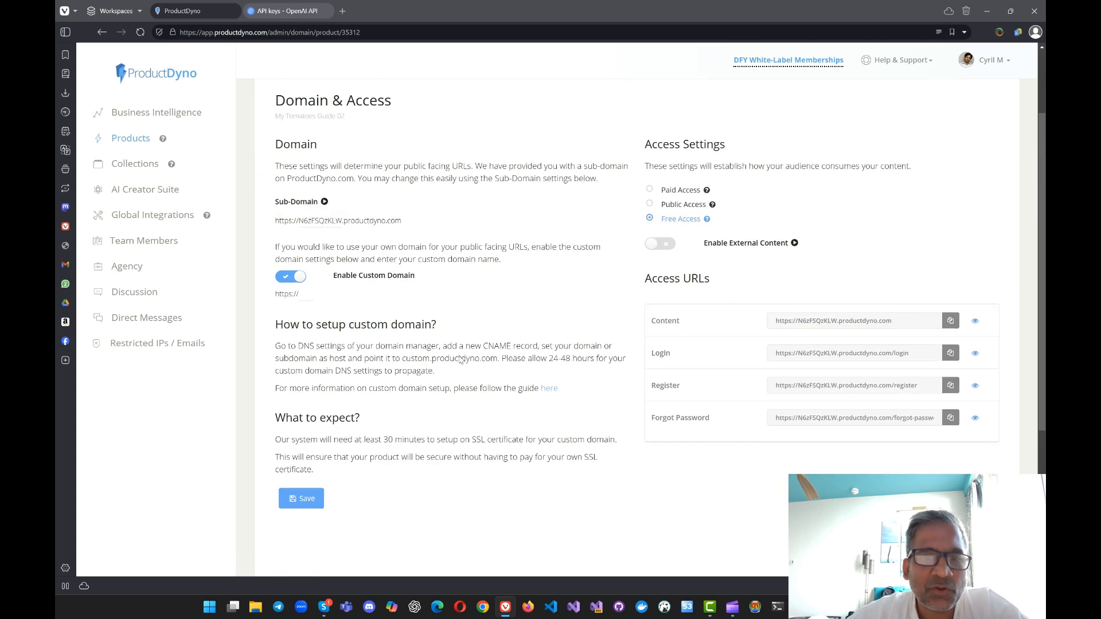
left_click_drag(466, 361, 539, 361)
left_click(430, 345)
left_click_drag(430, 345, 551, 360)
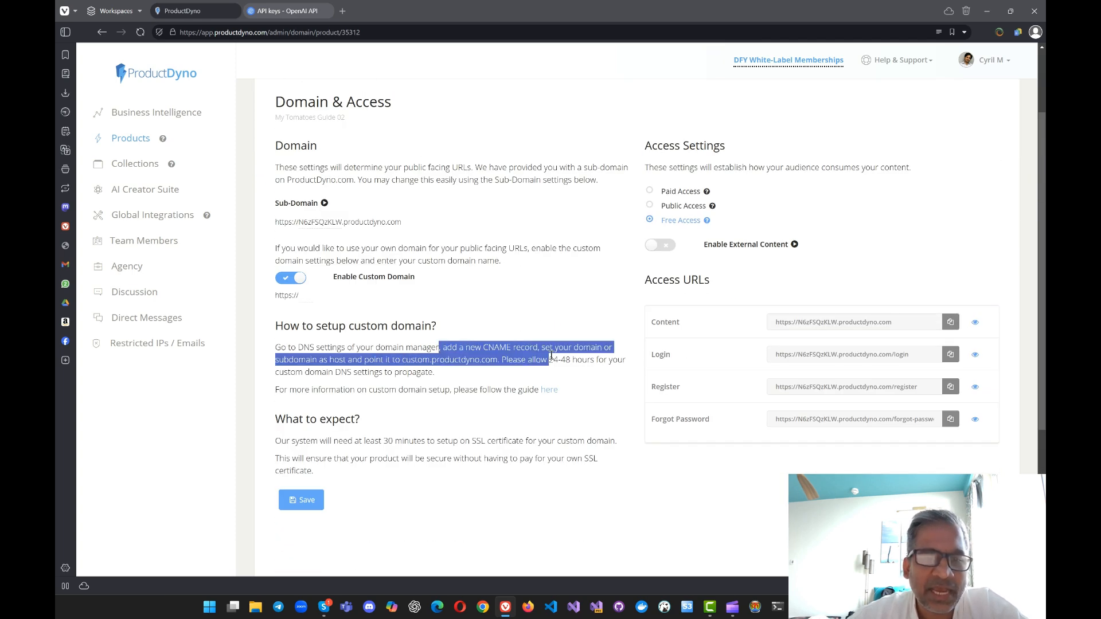
left_click(551, 359)
left_click_drag(406, 360, 530, 362)
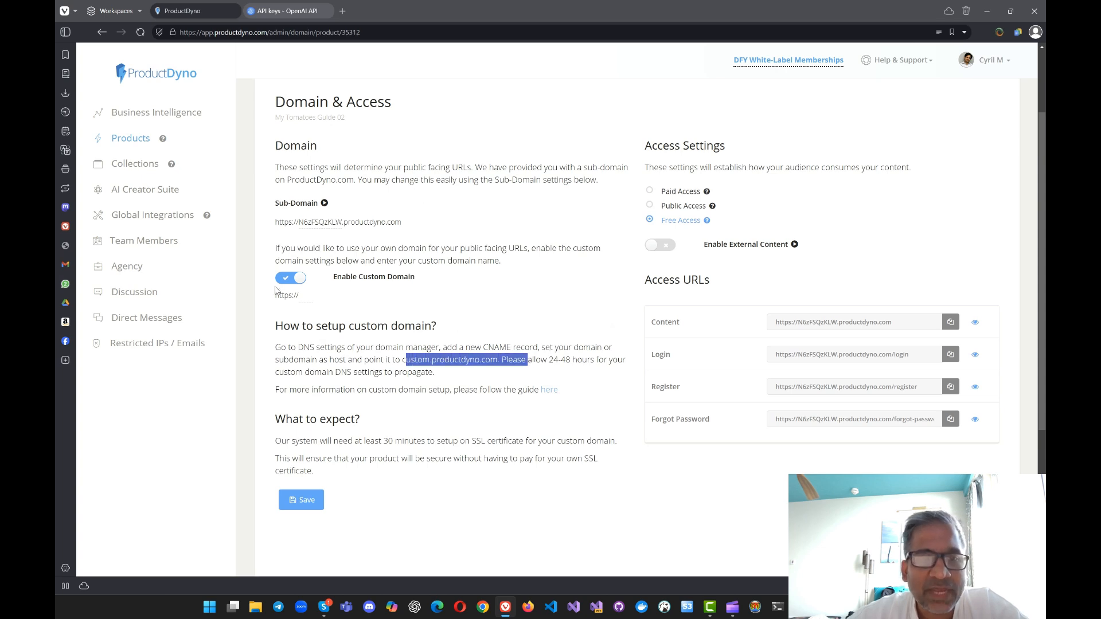
left_click_drag(304, 222, 343, 222)
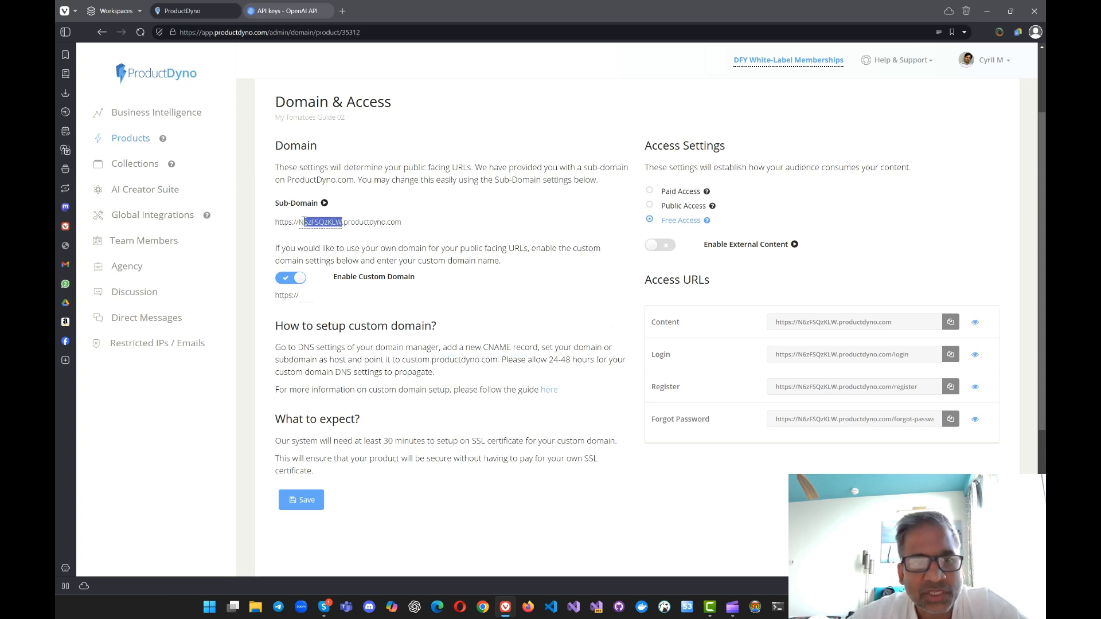
left_click(292, 279)
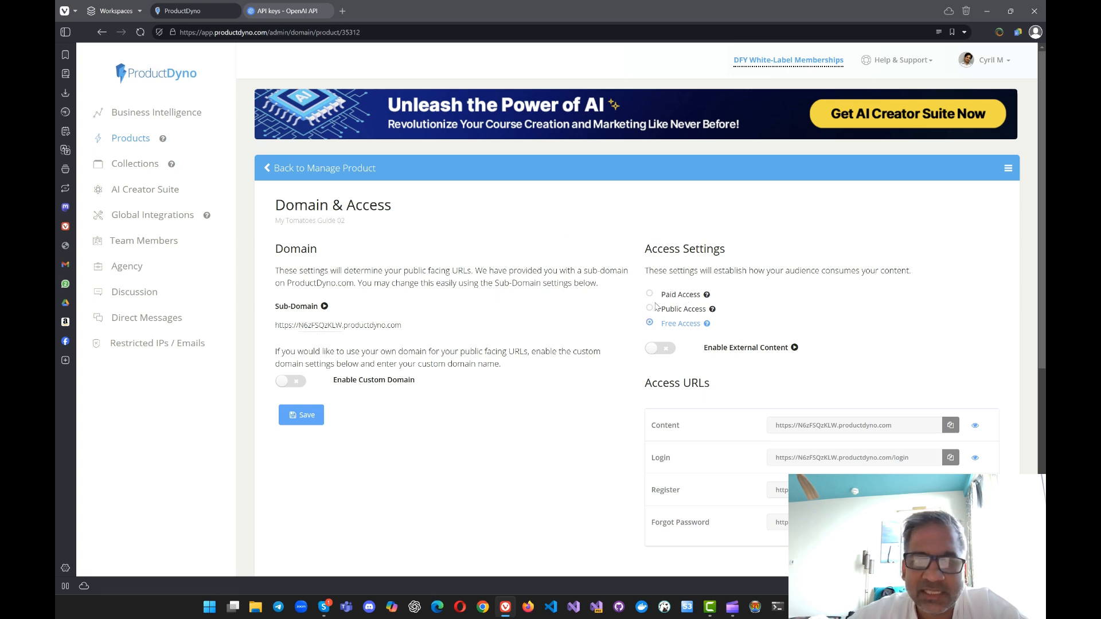
Step: Try the Paid Access and Public Access modes, and set the product back to Free Access
left_click(680, 295)
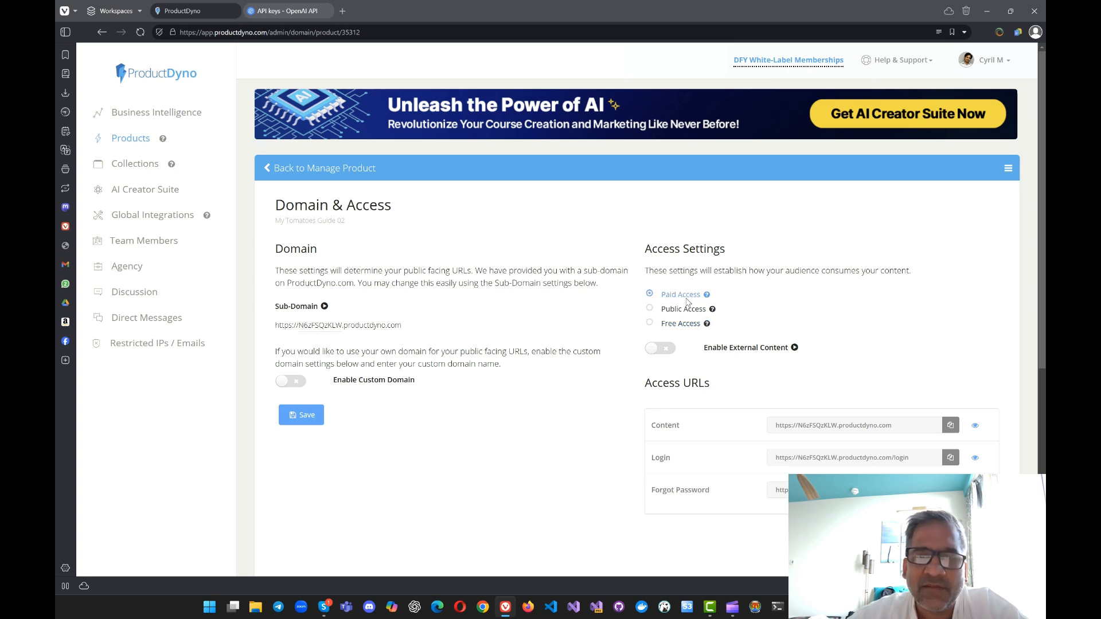
left_click(687, 310)
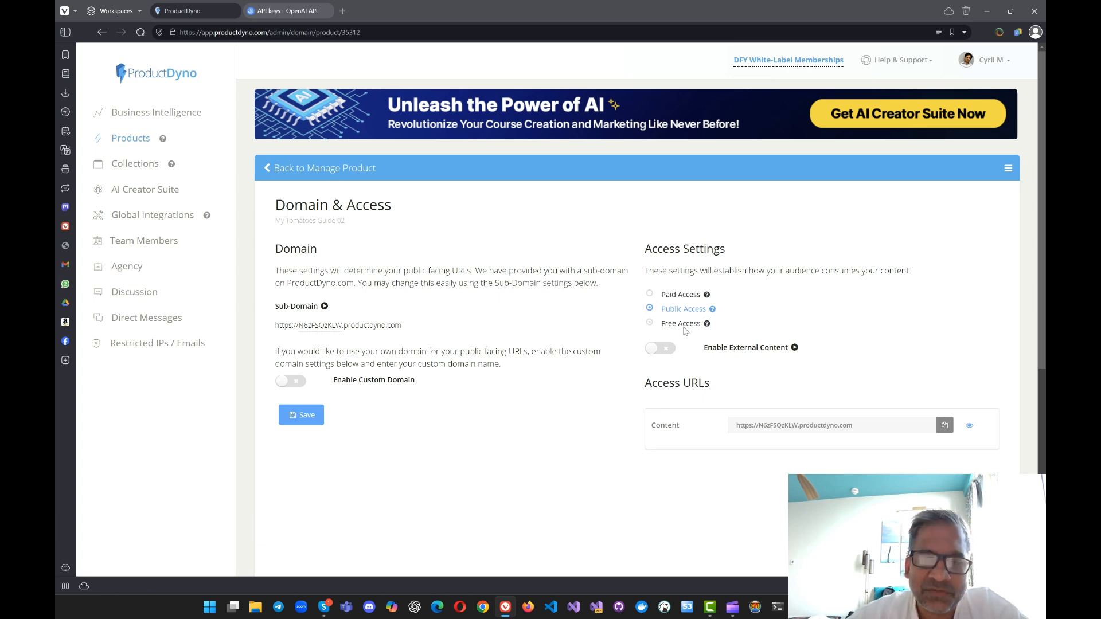
left_click(682, 324)
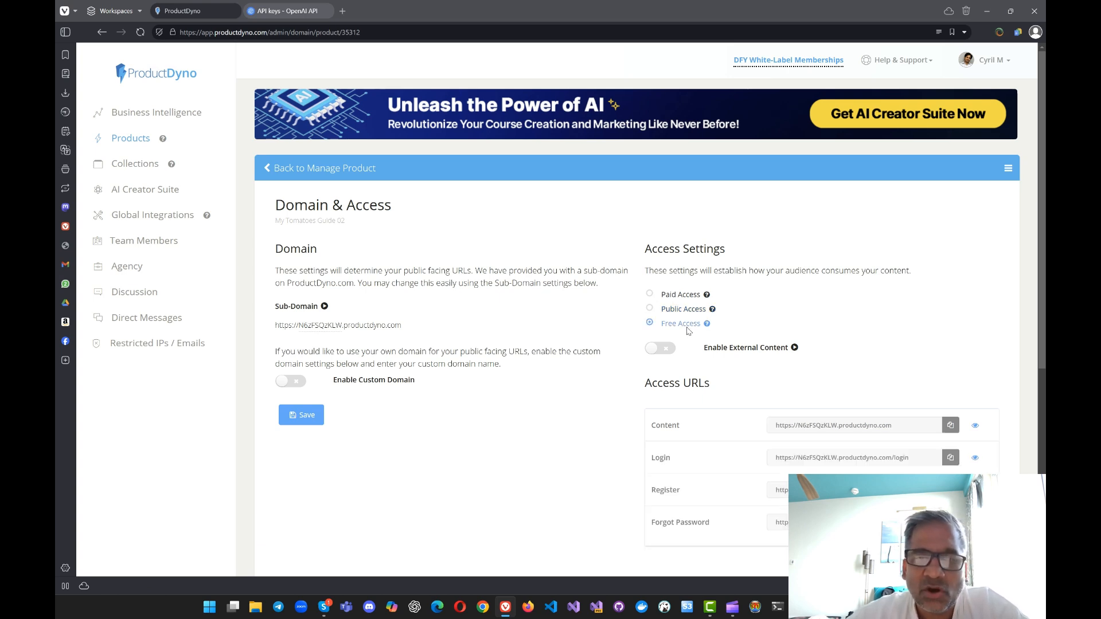
Step: Examine the product's access URLs for login, registration, forgotten password and content
left_click_drag(823, 462, 935, 471)
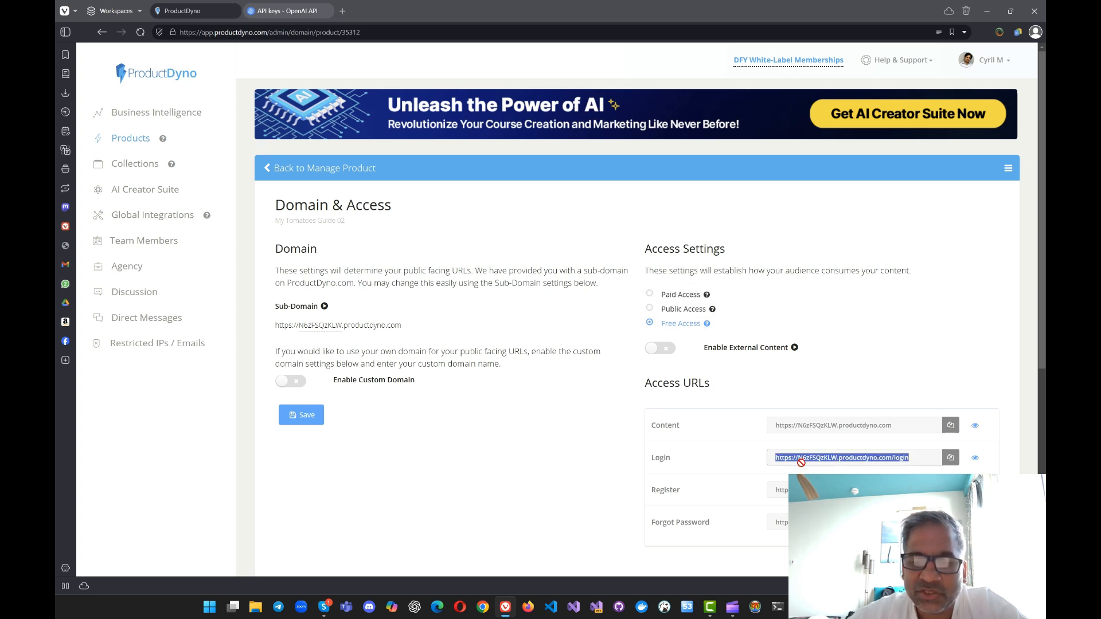
left_click(801, 491)
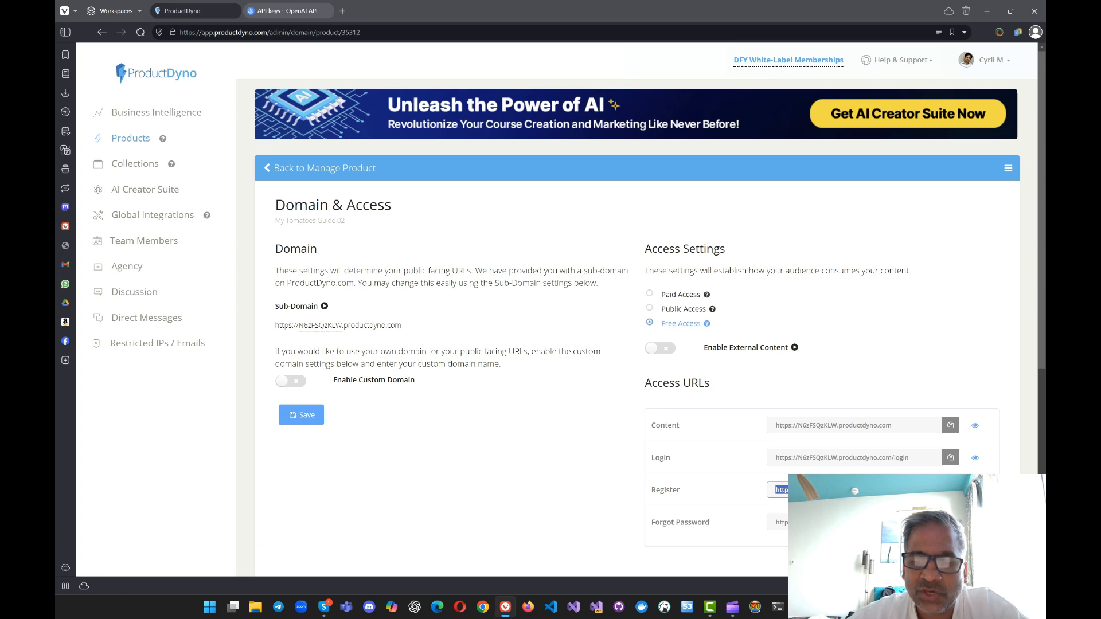
left_click(821, 522)
left_click(806, 428)
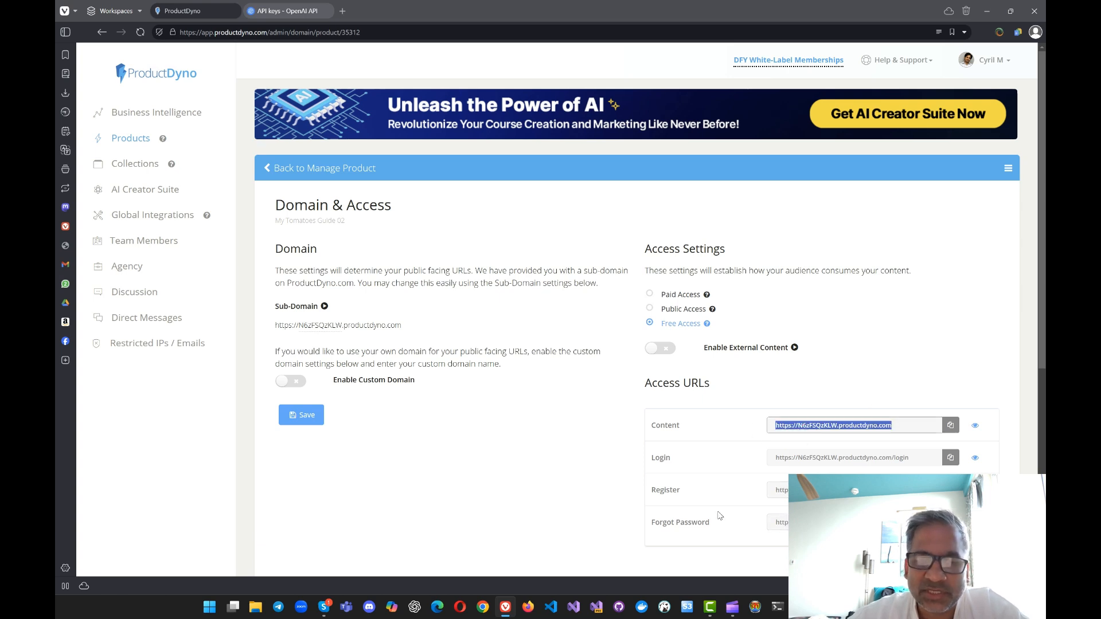
scroll(467, 396, "down", 3)
Step: Return to the product's management page and open the [Lead Magnet Title] section in the Content Designer
left_click(313, 217)
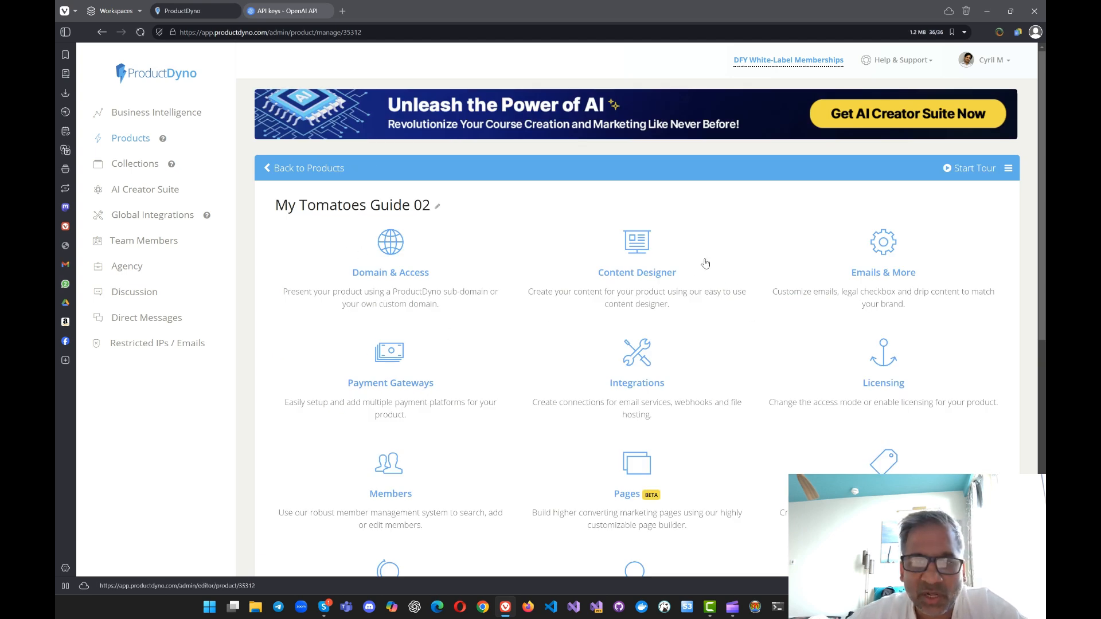
left_click(630, 274)
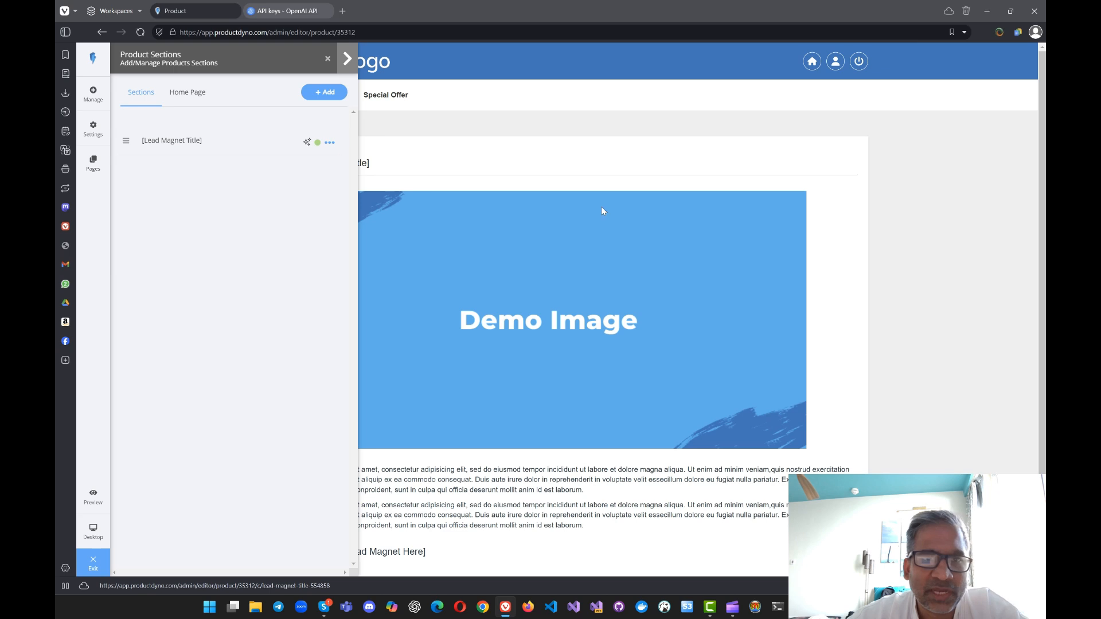
left_click(179, 142)
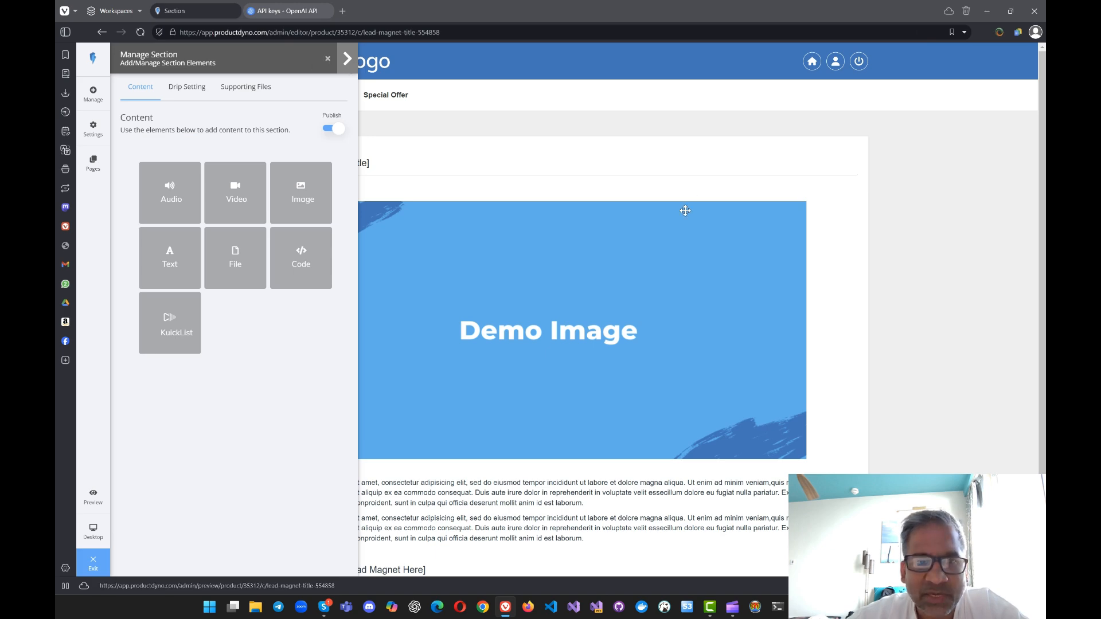
Step: Move the Manage Section panel to the opposite side of the editor so it no longer covers the page title
mouse_move(526, 305)
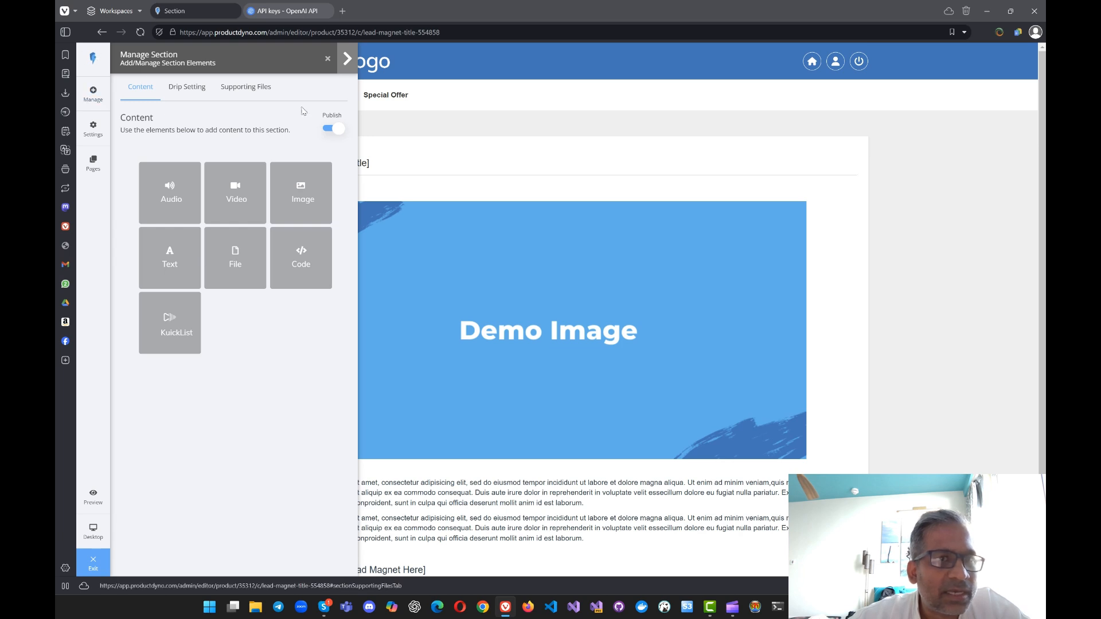
left_click(347, 60)
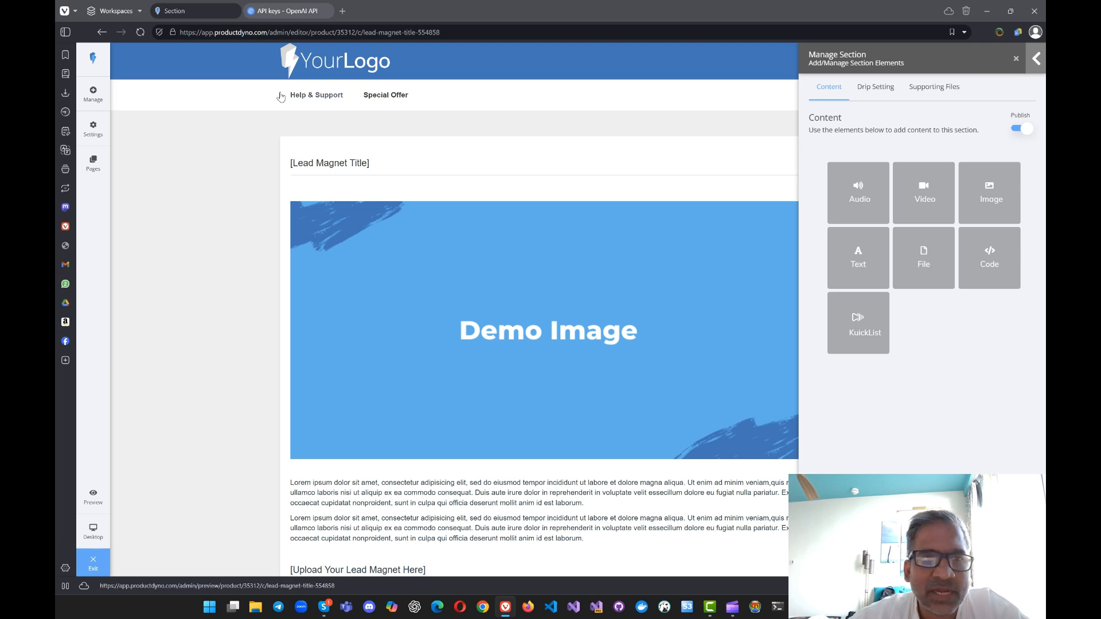
left_click(1036, 60)
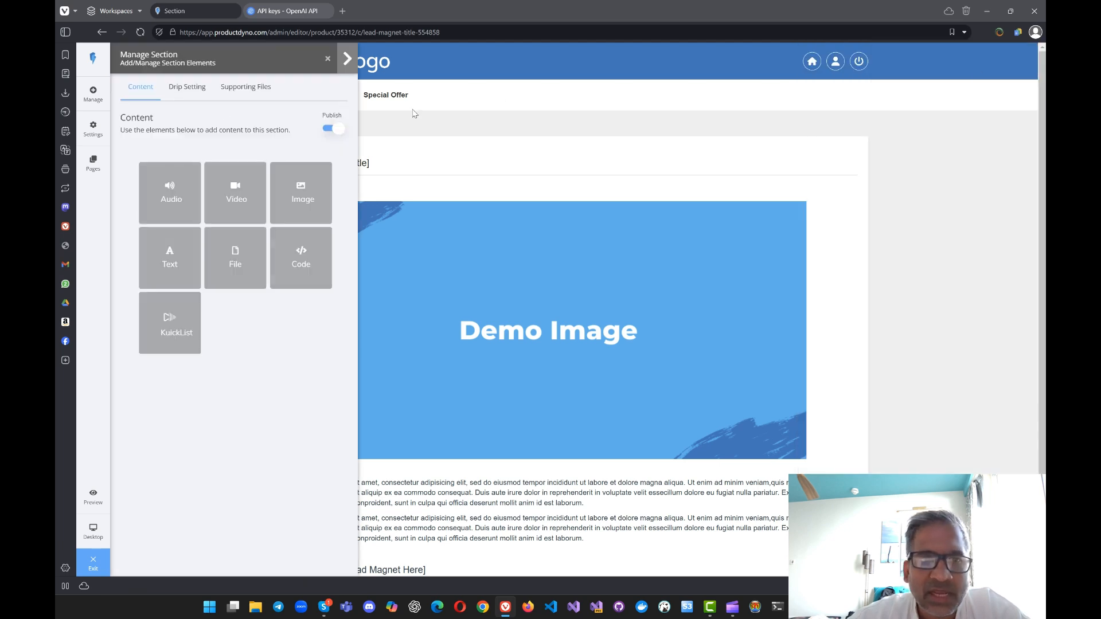
left_click(346, 60)
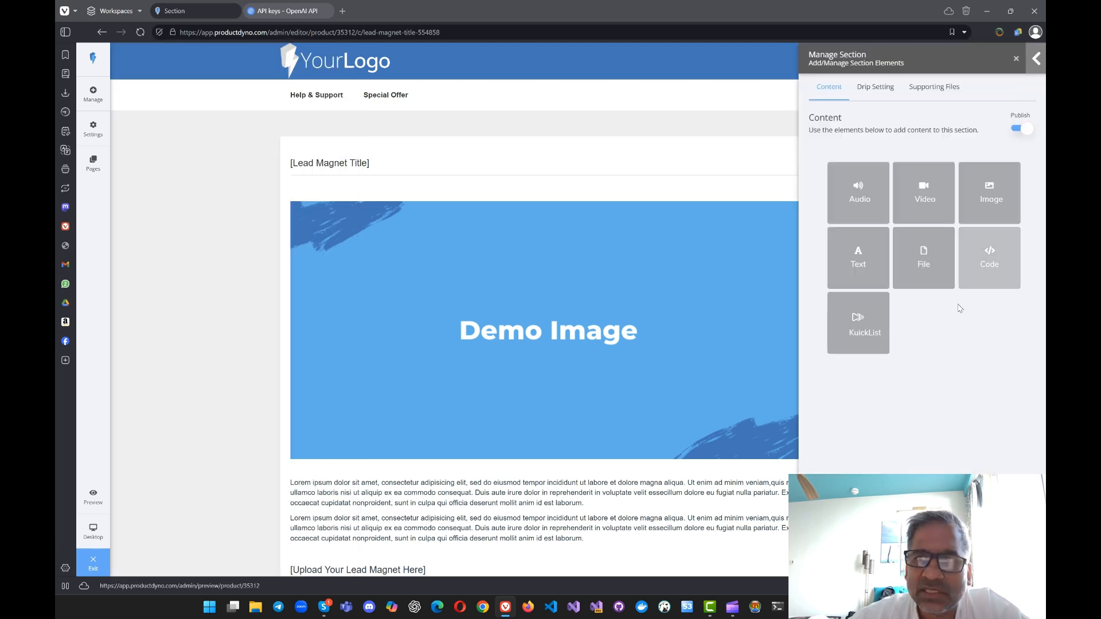
Step: Examine the section's lorem ipsum text block in the text editor and its Generate With AI prompt, leaving the text unedited
scroll(573, 253, "down", 3)
scroll(487, 261, "up", 1)
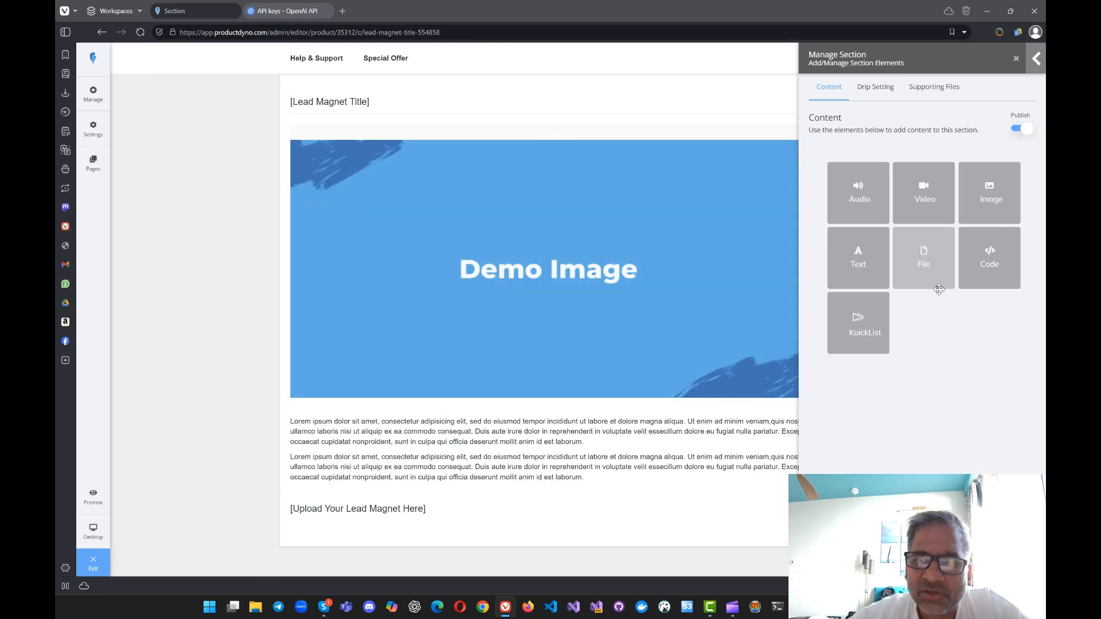
mouse_move(305, 431)
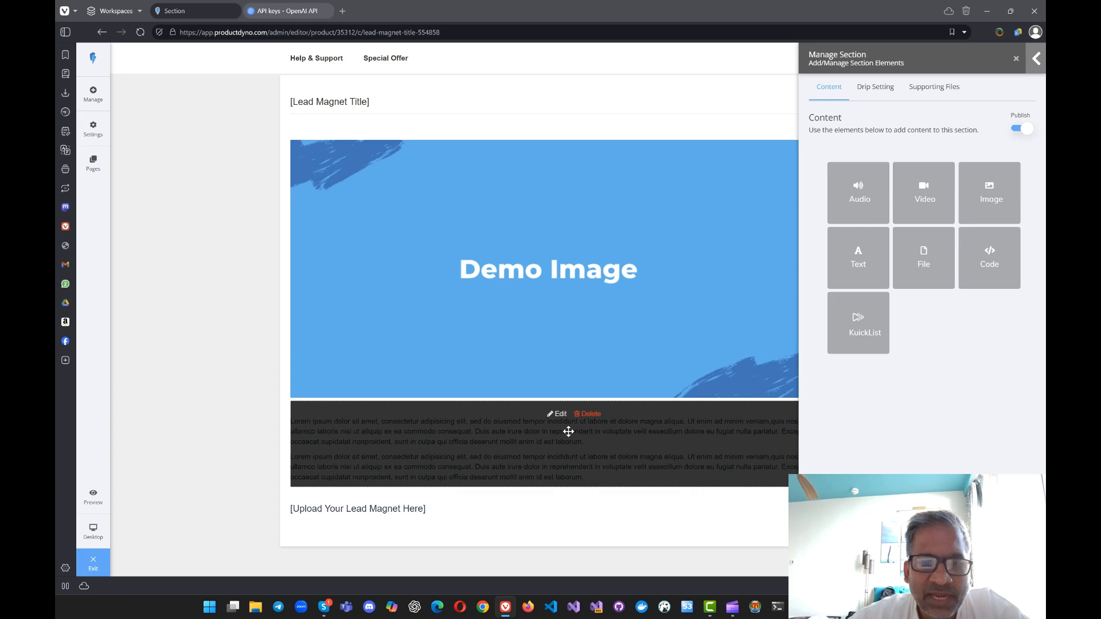
left_click(557, 415)
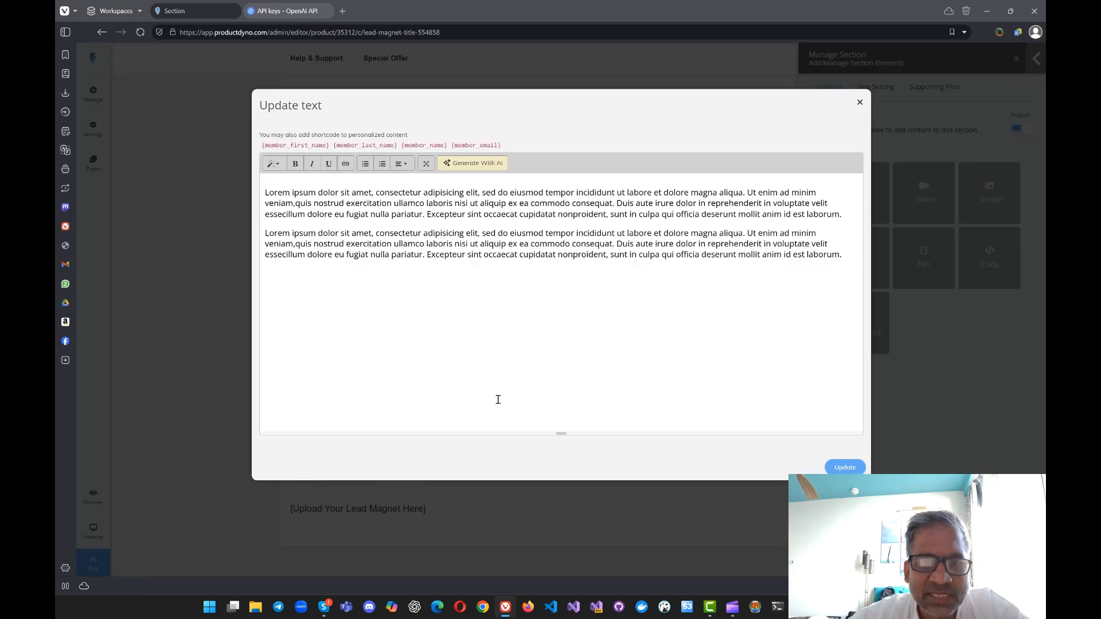
left_click(465, 248)
key("ctrl+a")
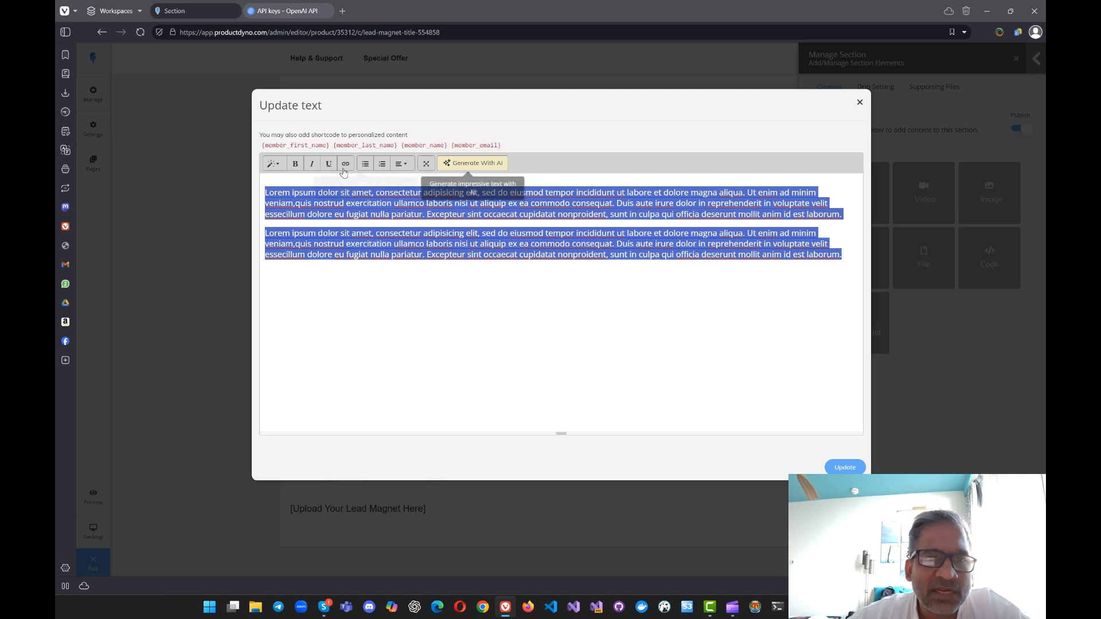
left_click(341, 234)
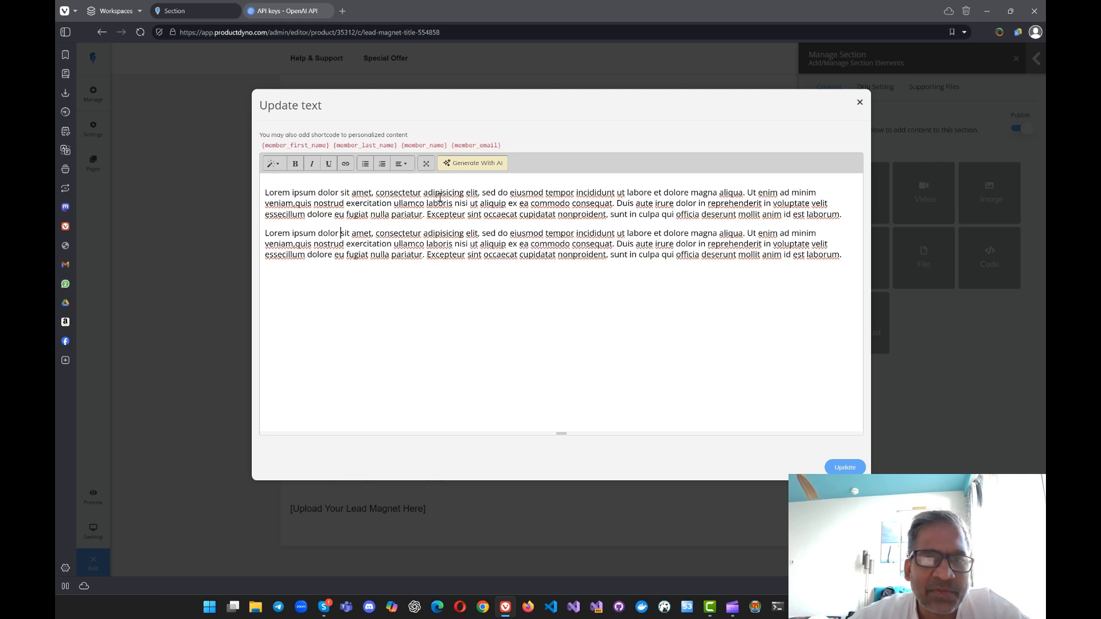
left_click(458, 166)
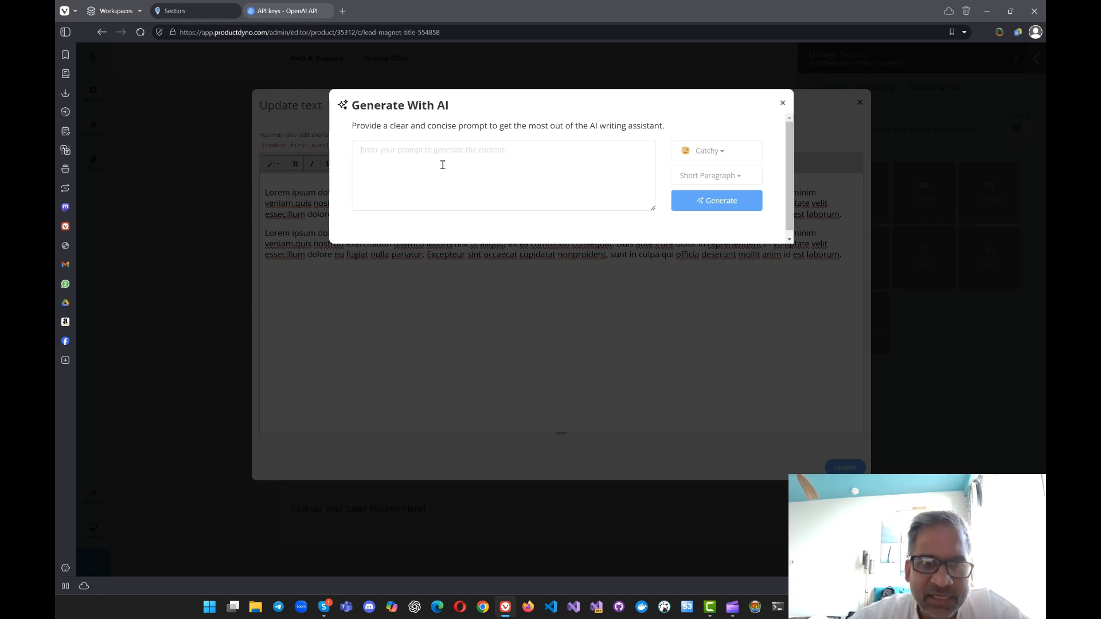
left_click(783, 103)
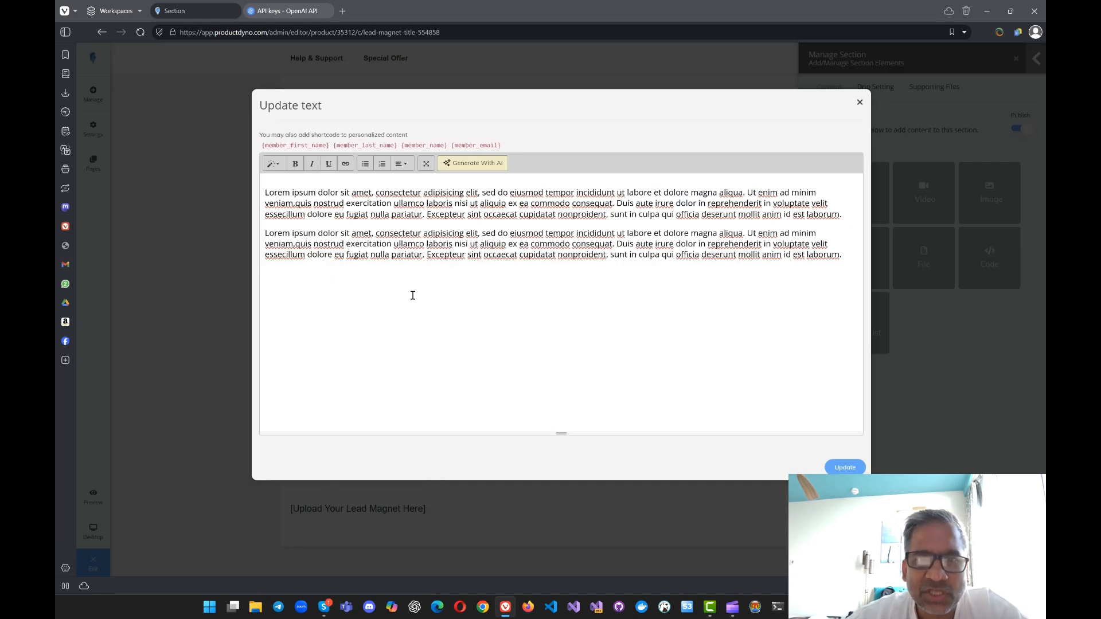
left_click(860, 102)
Step: Enable the section's drip settings and examine the options to release content by number of days or on a specific date
scroll(504, 300, "down", 1)
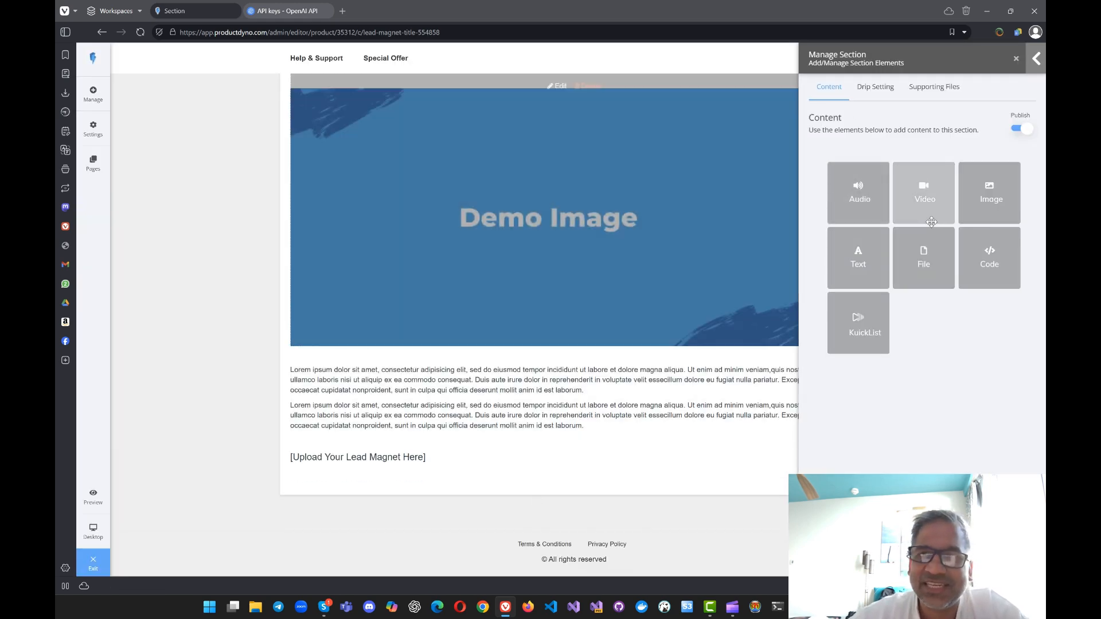
left_click(875, 87)
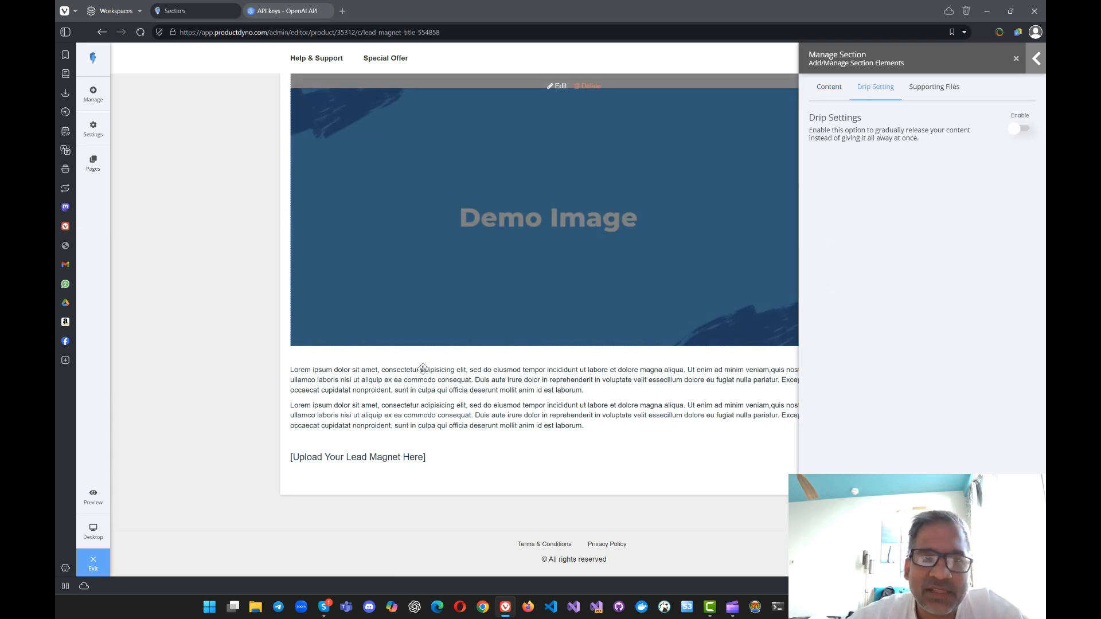
scroll(423, 369, "up", 2)
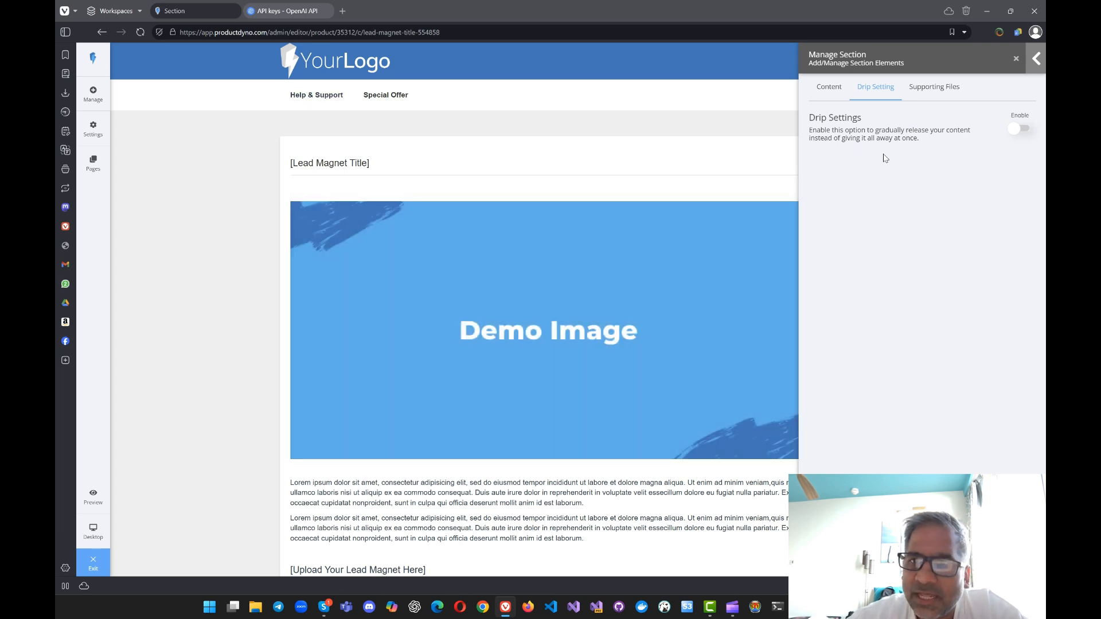
left_click(1022, 129)
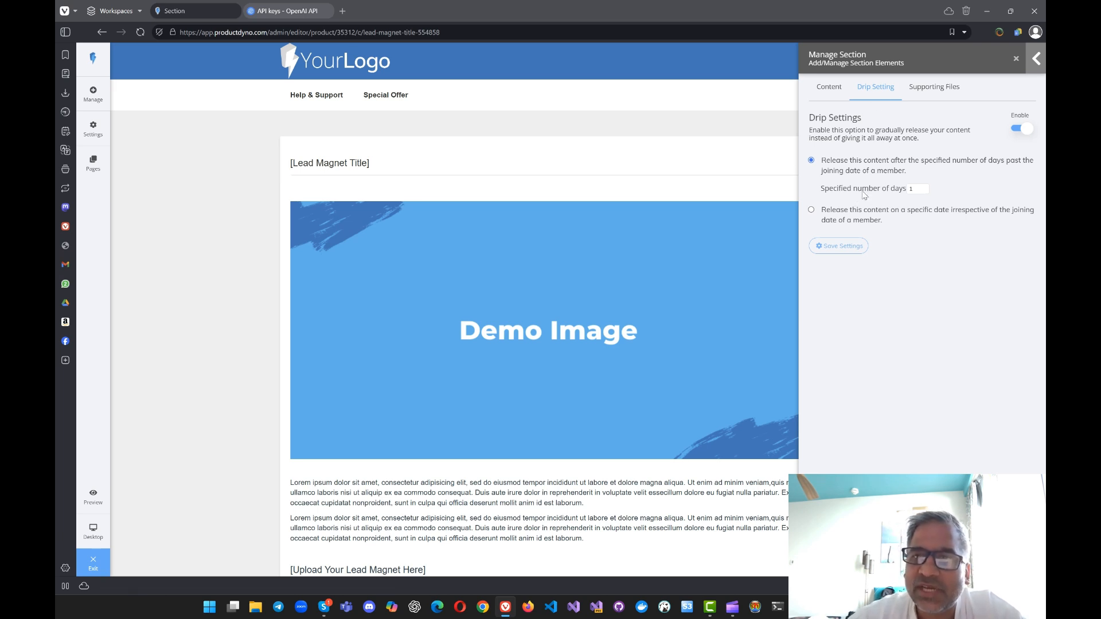
double_click(911, 189)
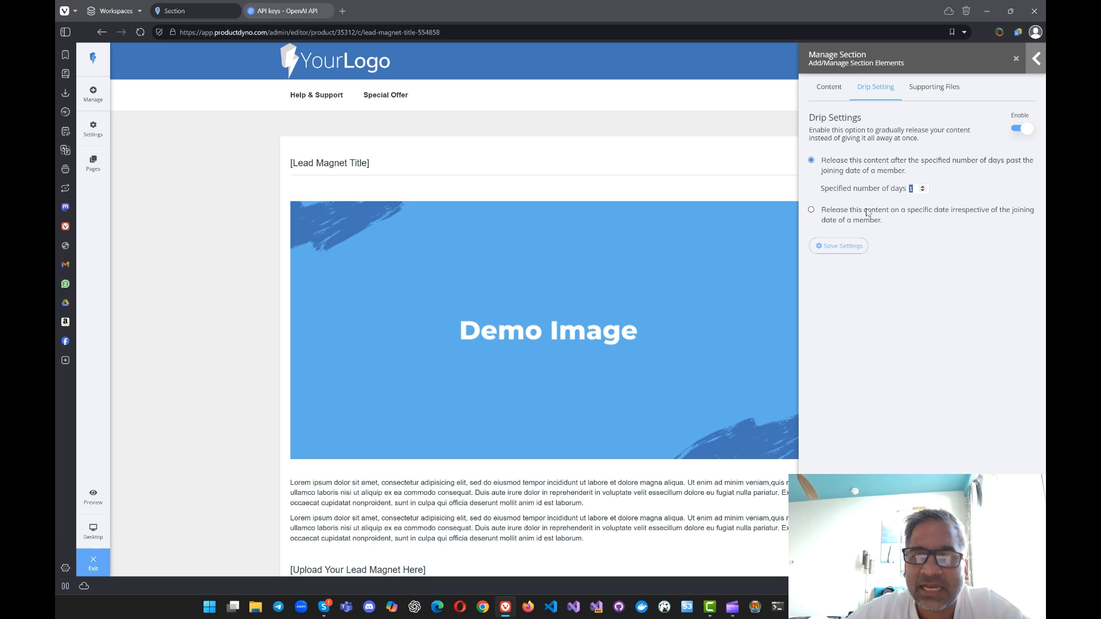
Step: View the section's Supporting Files options, and close Manage Section to look over the full page layout
left_click(931, 91)
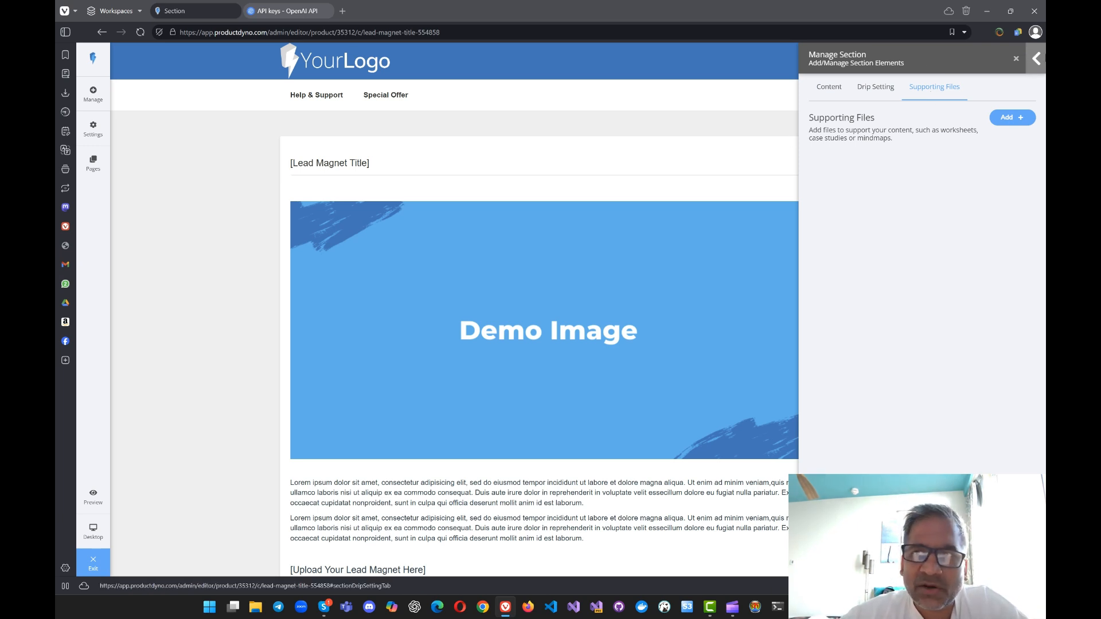
left_click(1016, 58)
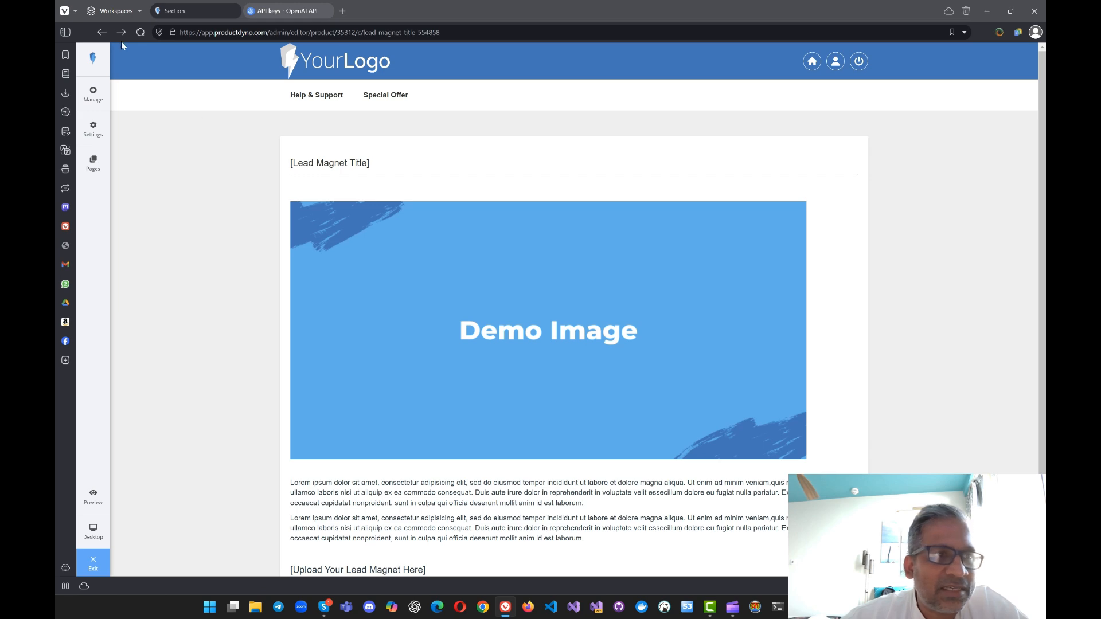
scroll(459, 201, "down", 3)
scroll(160, 216, "up", 3)
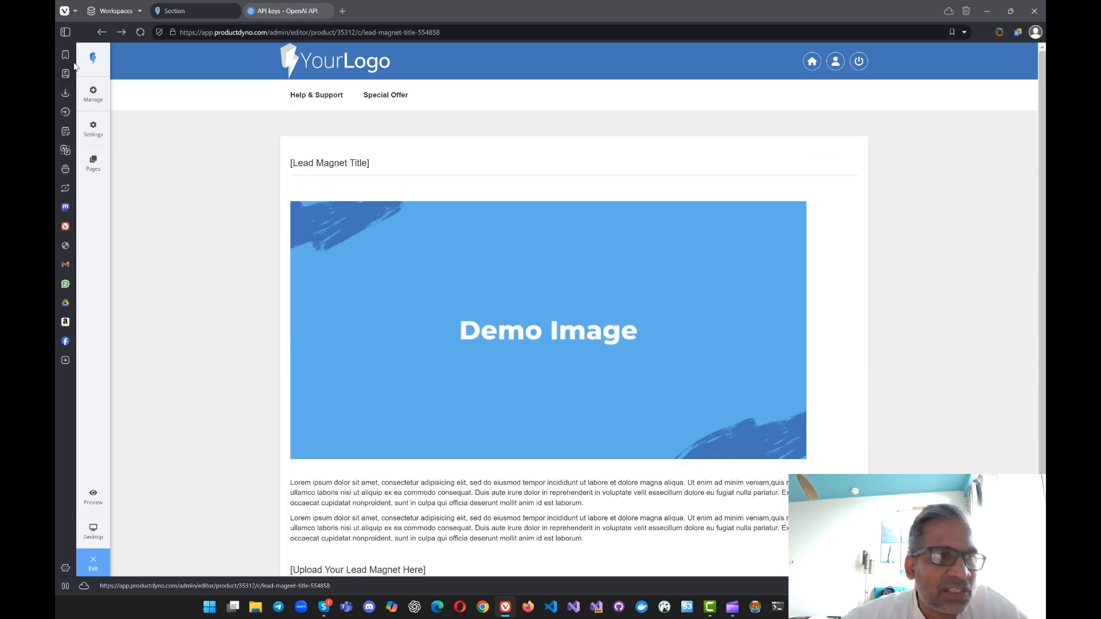
Step: Leave the Content Designer and return to the management page of My Tomatoes Guide 02
left_click(102, 33)
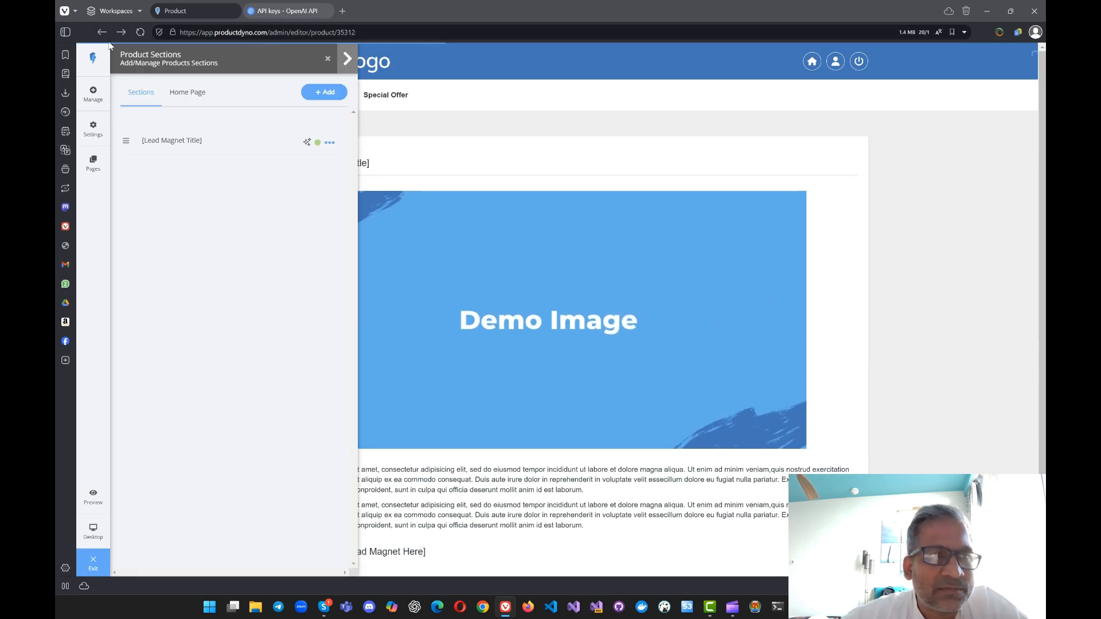
left_click(102, 33)
scroll(595, 279, "down", 1)
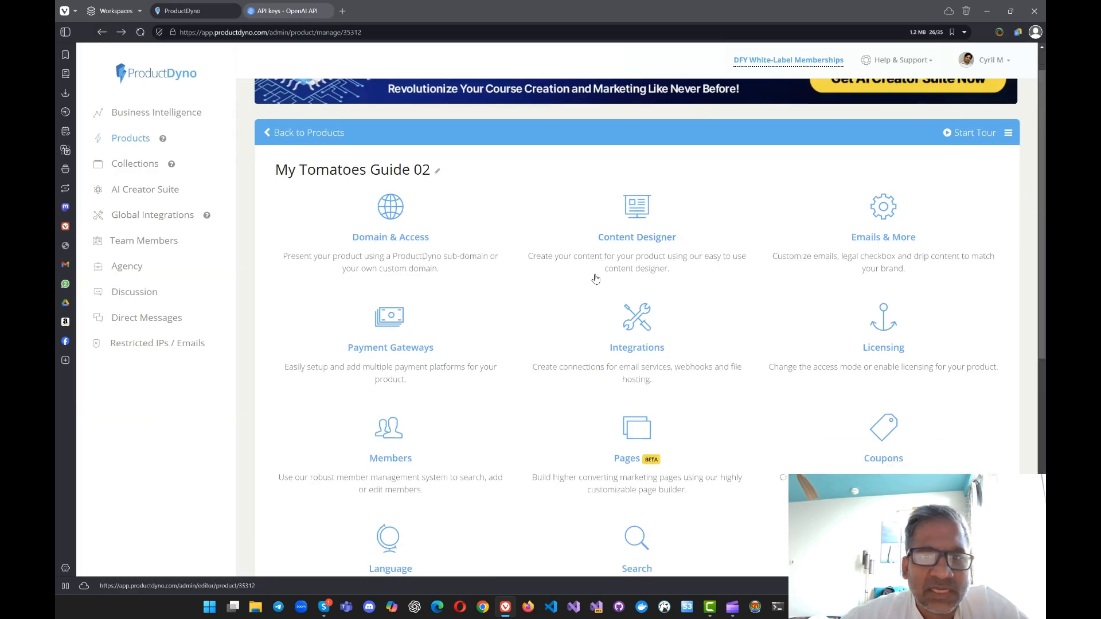
scroll(596, 279, "down", 5)
scroll(596, 279, "up", 4)
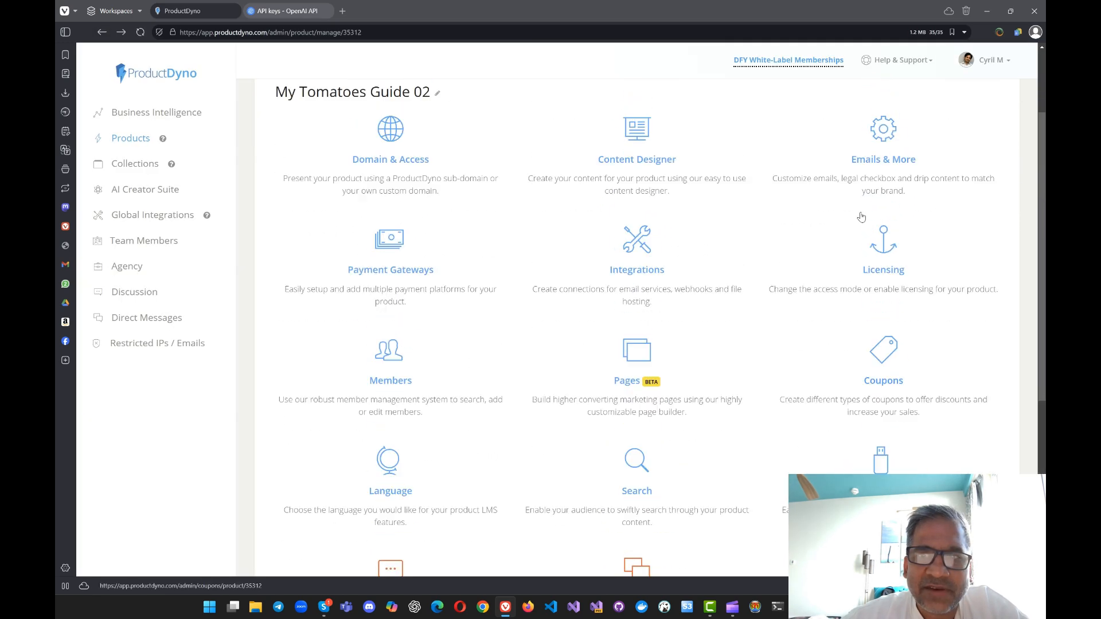
Step: Open Emails & More for the product and examine the Welcome, Expiring Soon and Access Revoked email templates
left_click(875, 169)
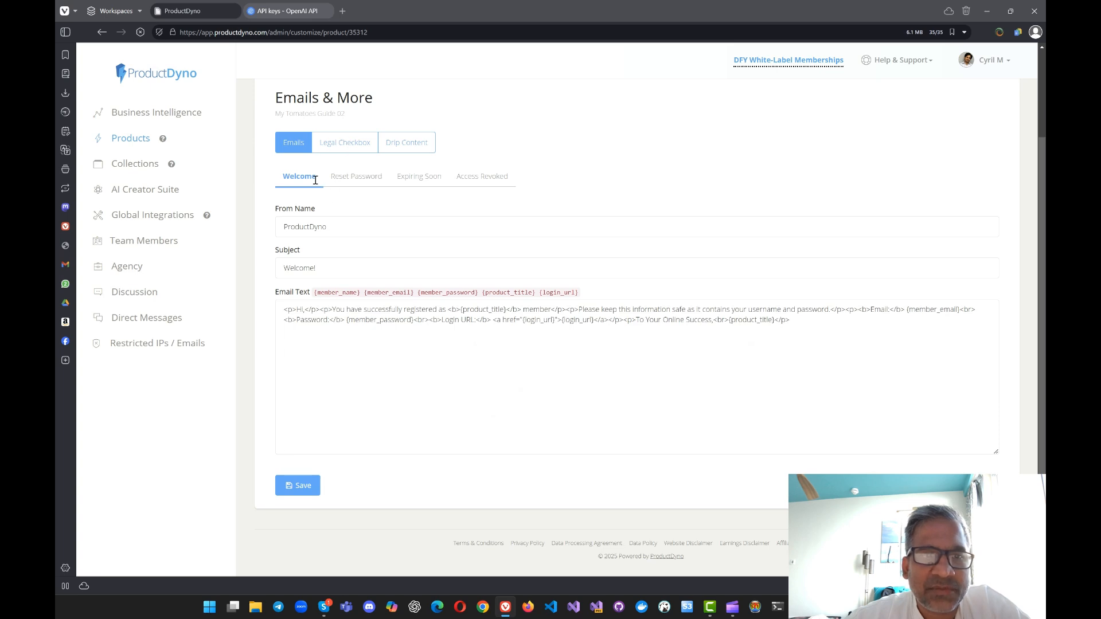
left_click(419, 207)
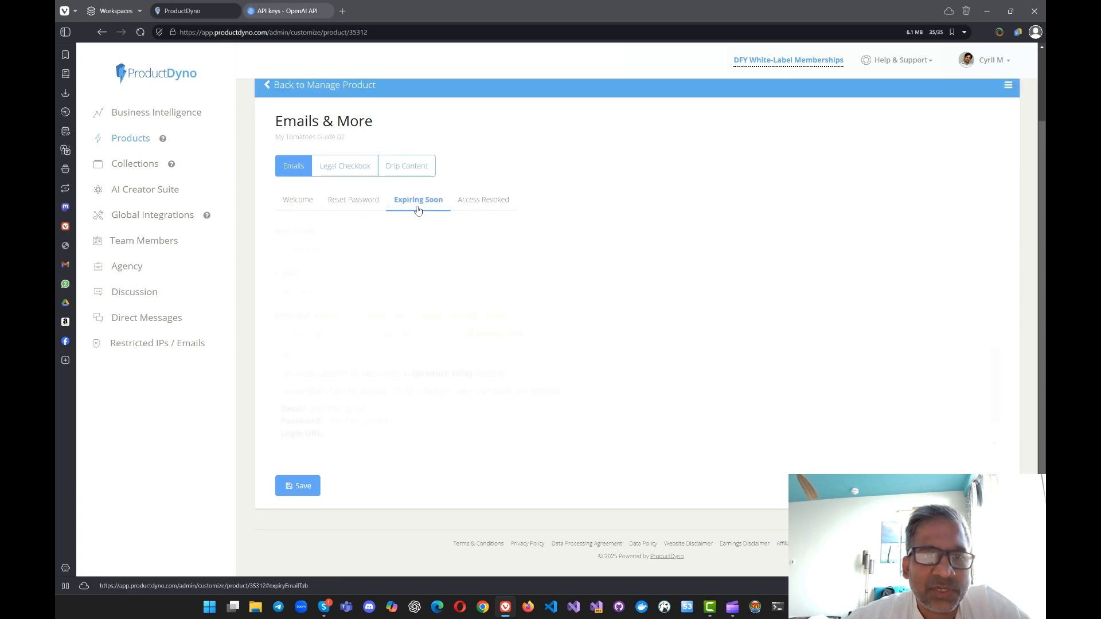
left_click(480, 202)
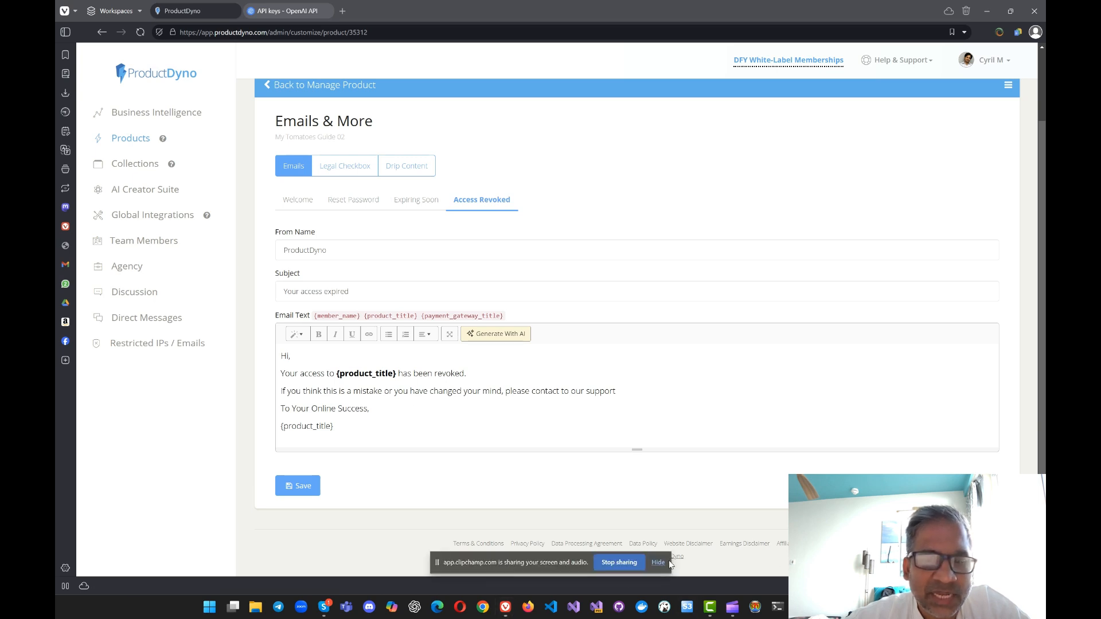
left_click(663, 561)
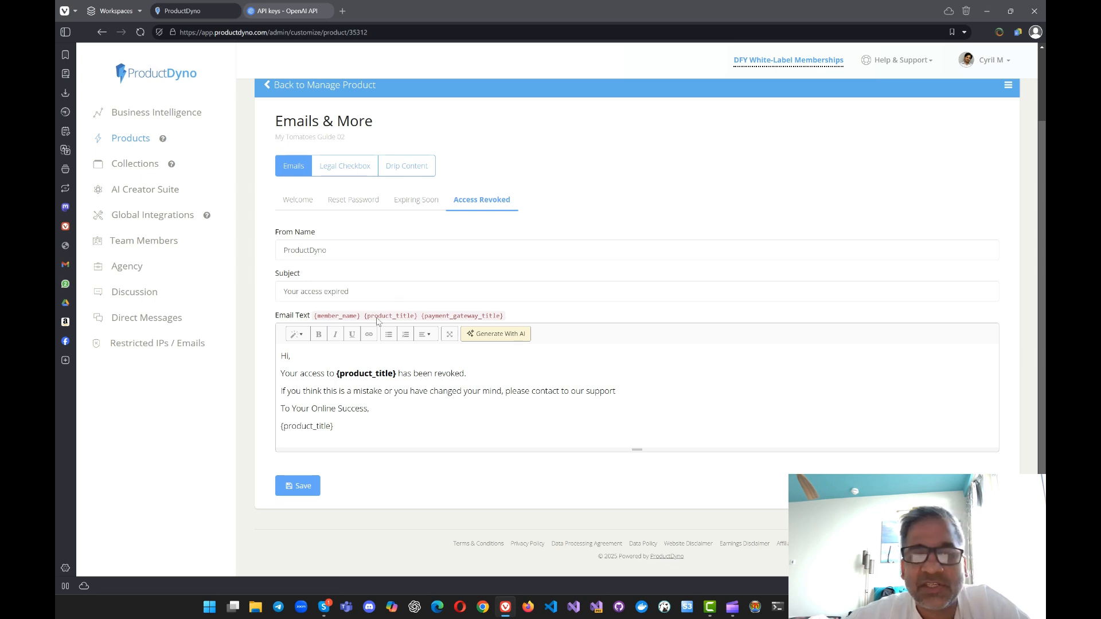
Step: Try the Legal Checkbox option to inspect its legal text settings, and switch it back off
left_click(353, 172)
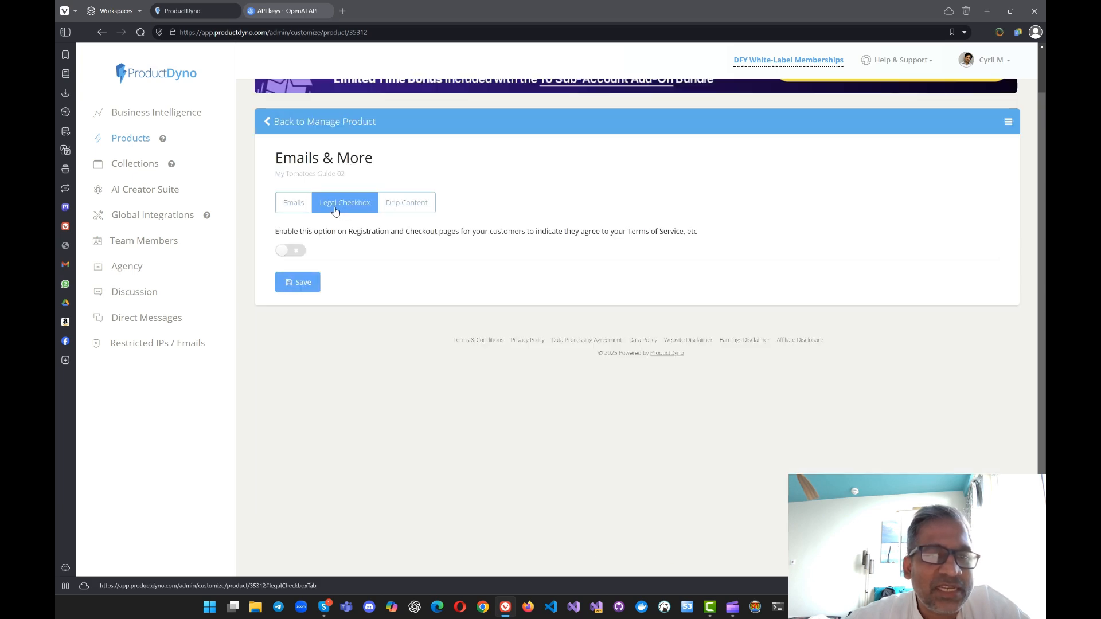
left_click(291, 251)
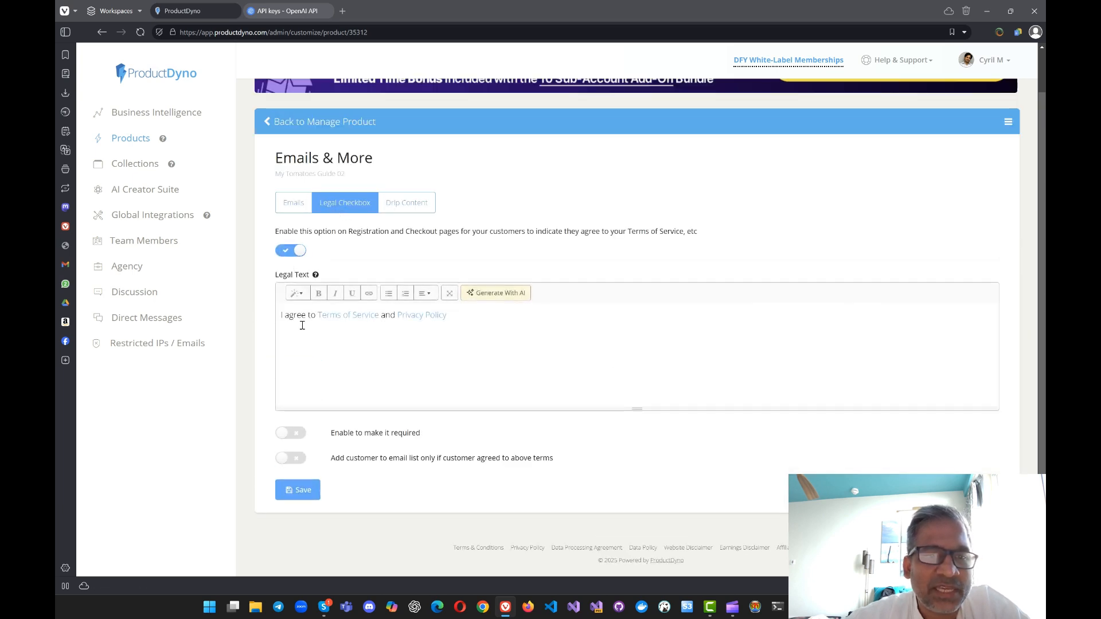
left_click(290, 253)
Step: Try the Drip Content option to inspect its drip section message, and switch it back off
left_click(406, 202)
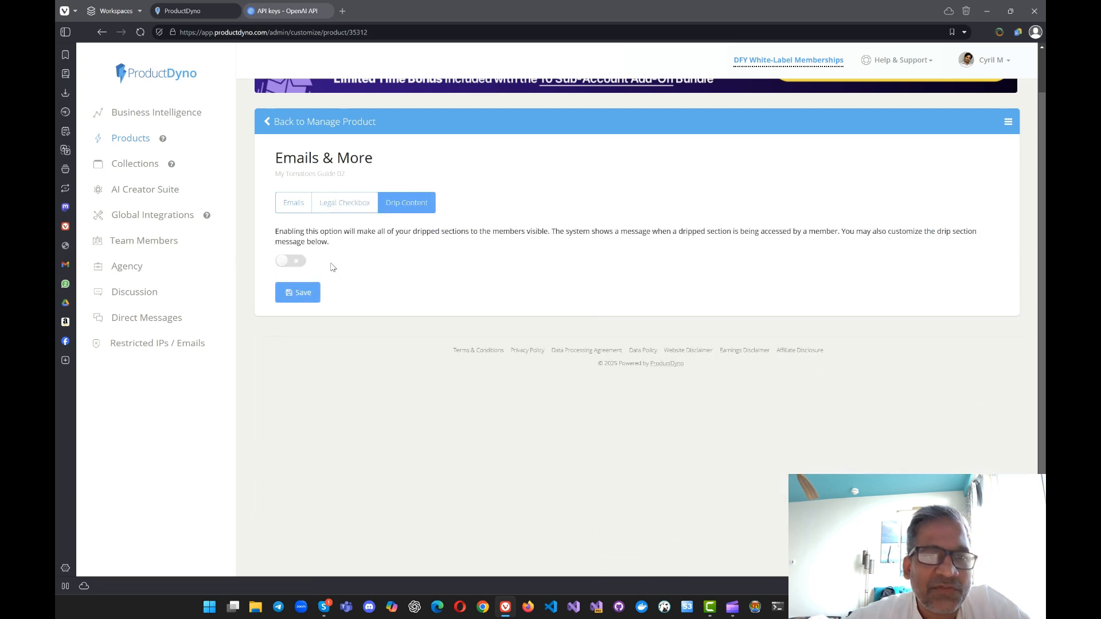
left_click(286, 262)
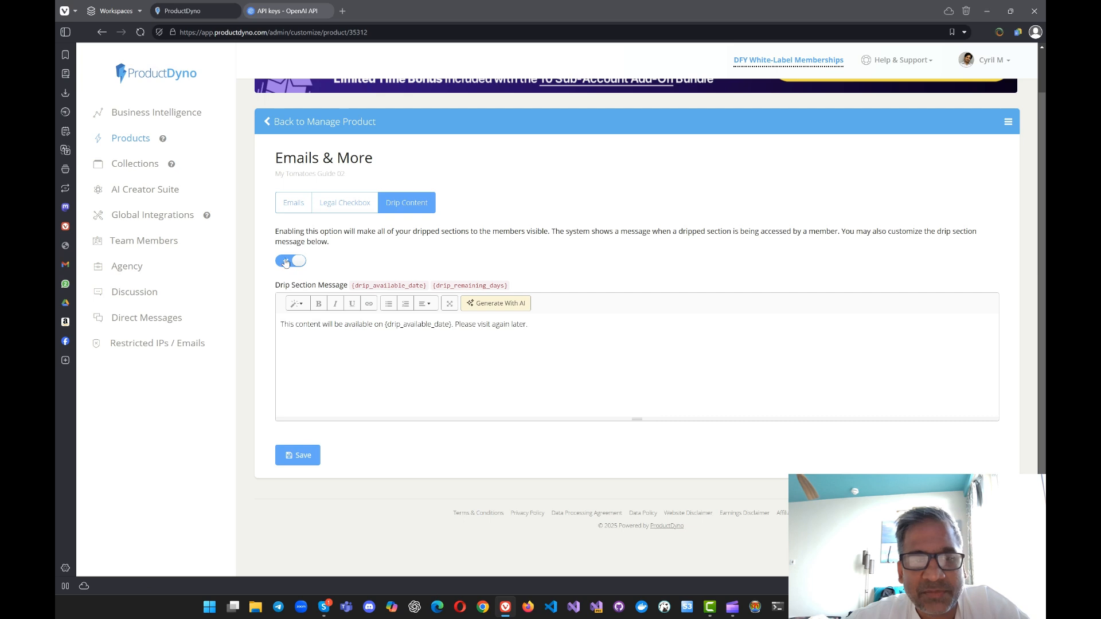
left_click_drag(332, 324, 304, 324)
left_click(479, 356)
left_click(304, 325)
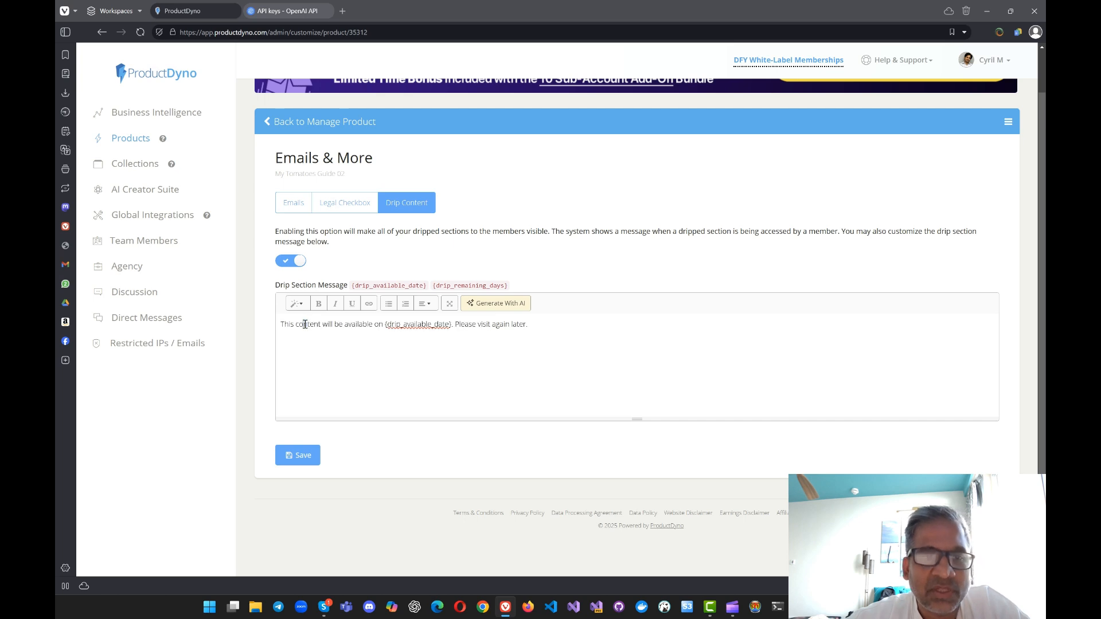
left_click(293, 261)
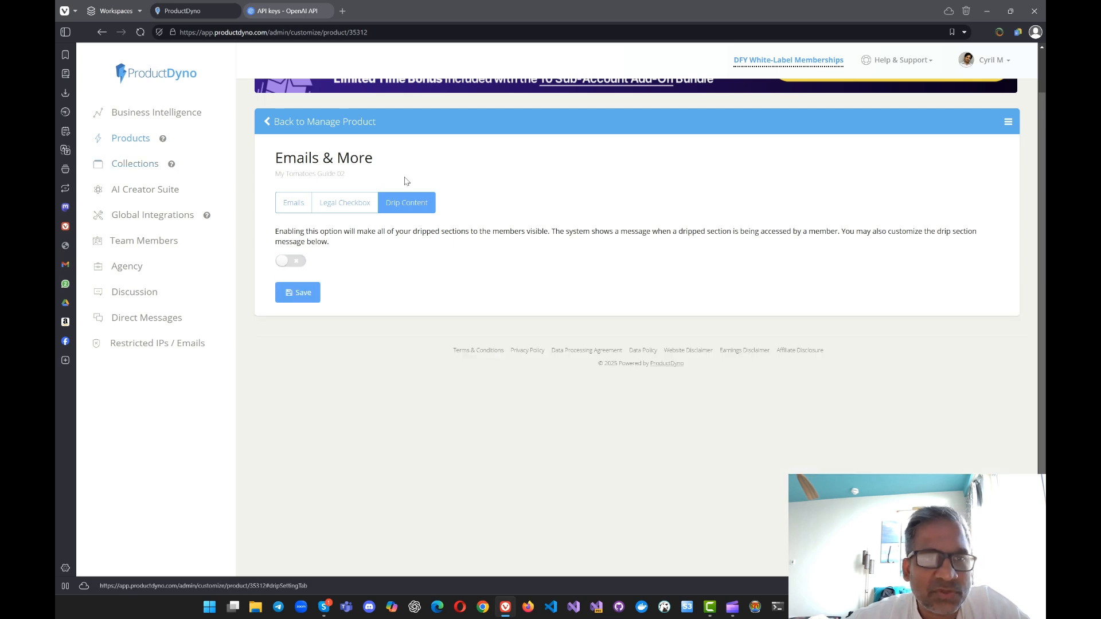
Step: Leave Emails & More, open the product's Payment Gateways, and browse the checkout templates offered for a new payment gateway
left_click(267, 127)
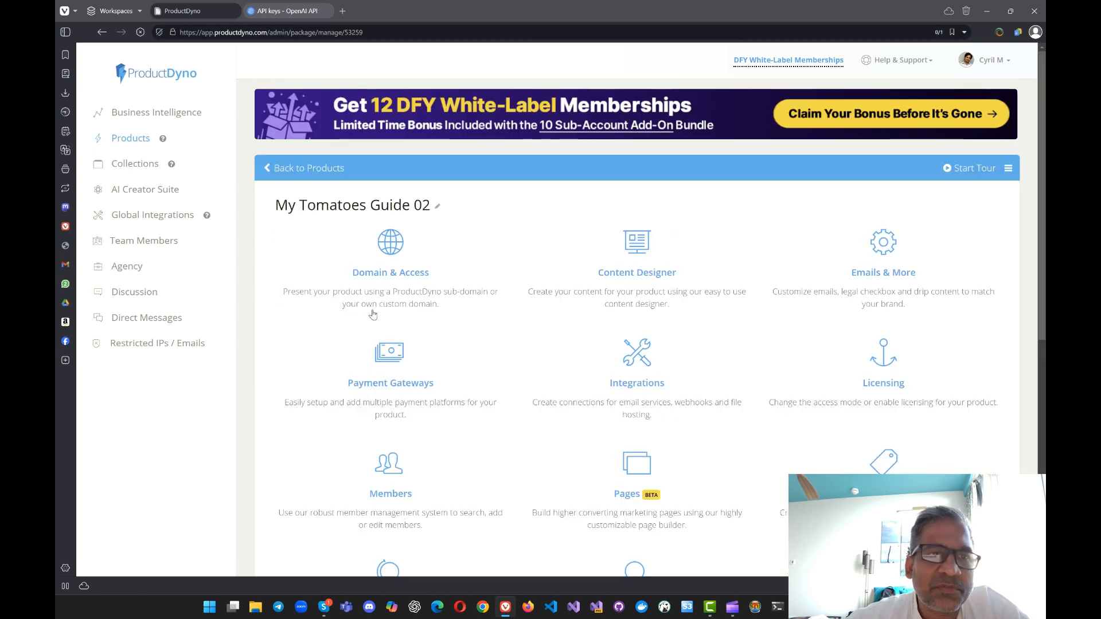
scroll(752, 365, "down", 1)
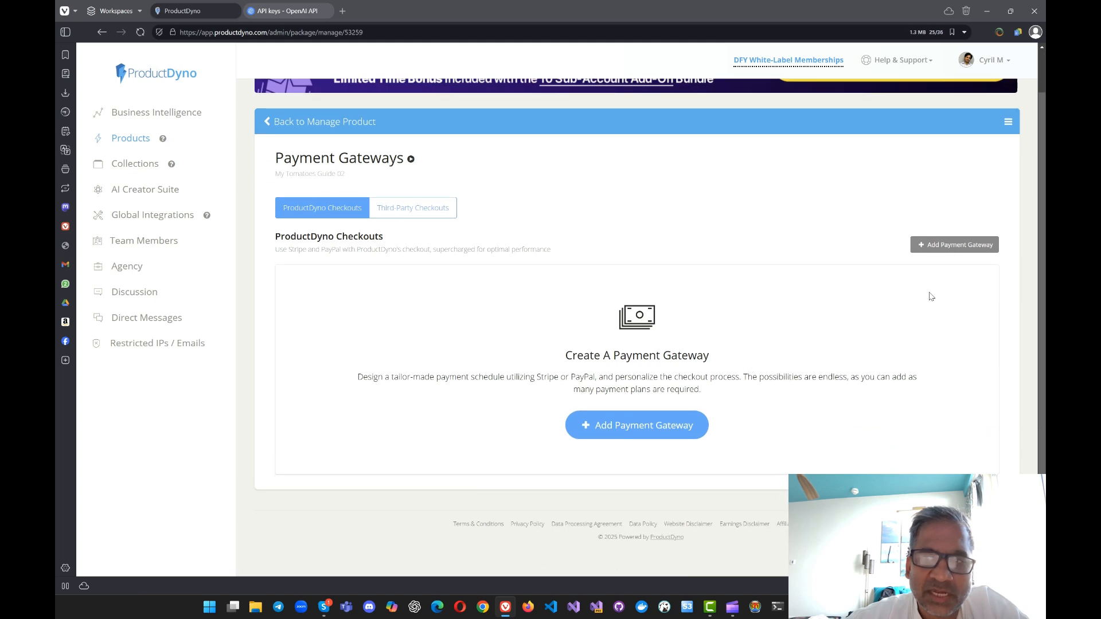
left_click(935, 250)
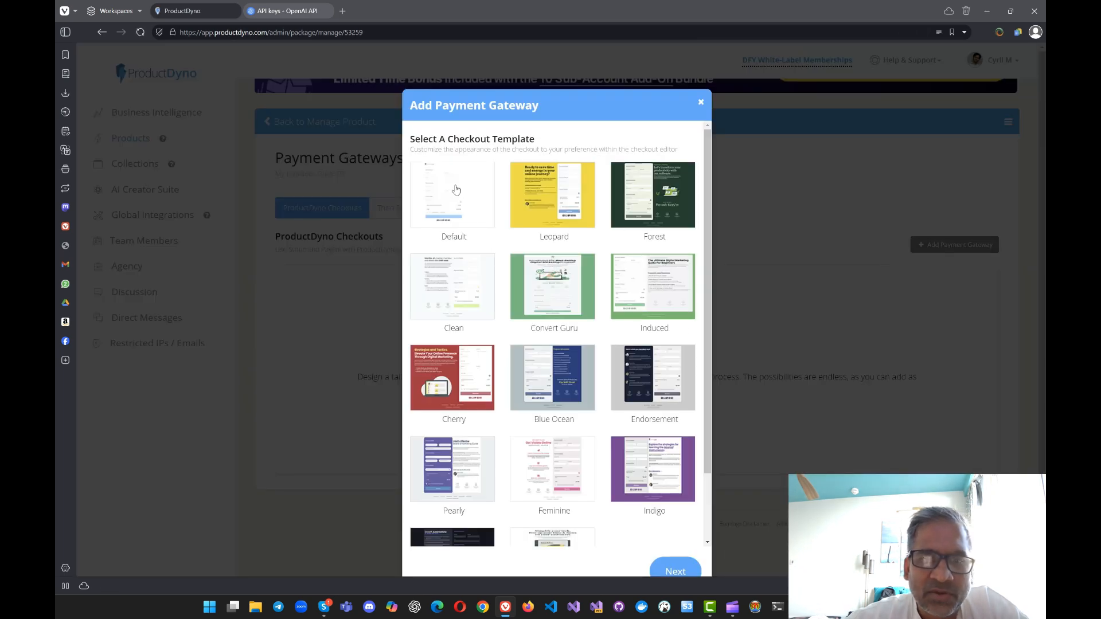
scroll(568, 336, "down", 2)
scroll(559, 373, "up", 2)
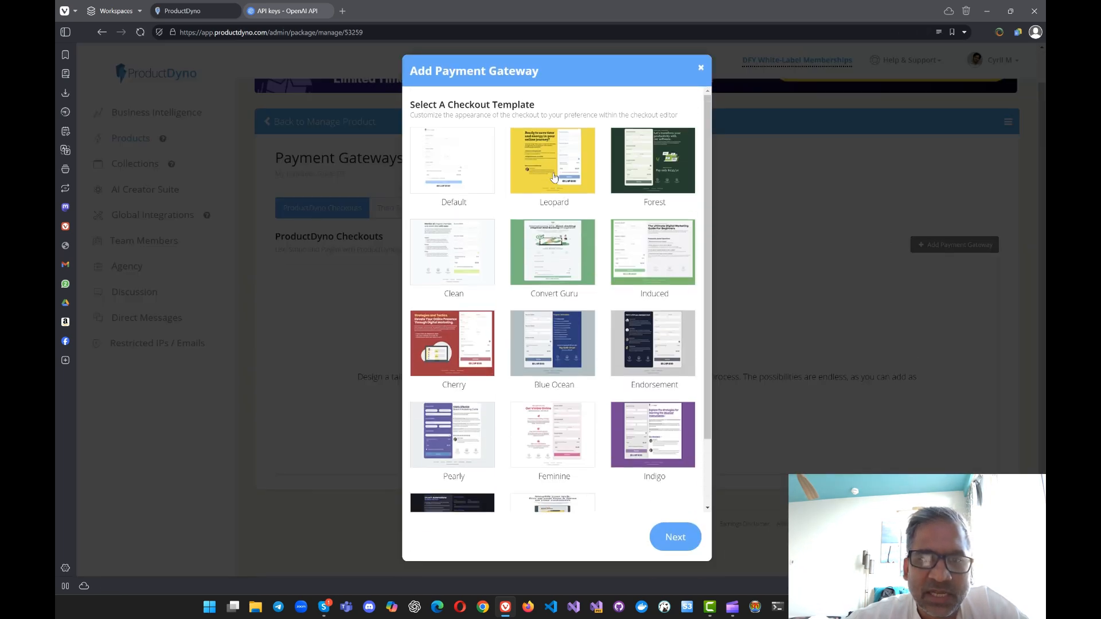
scroll(538, 360, "down", 2)
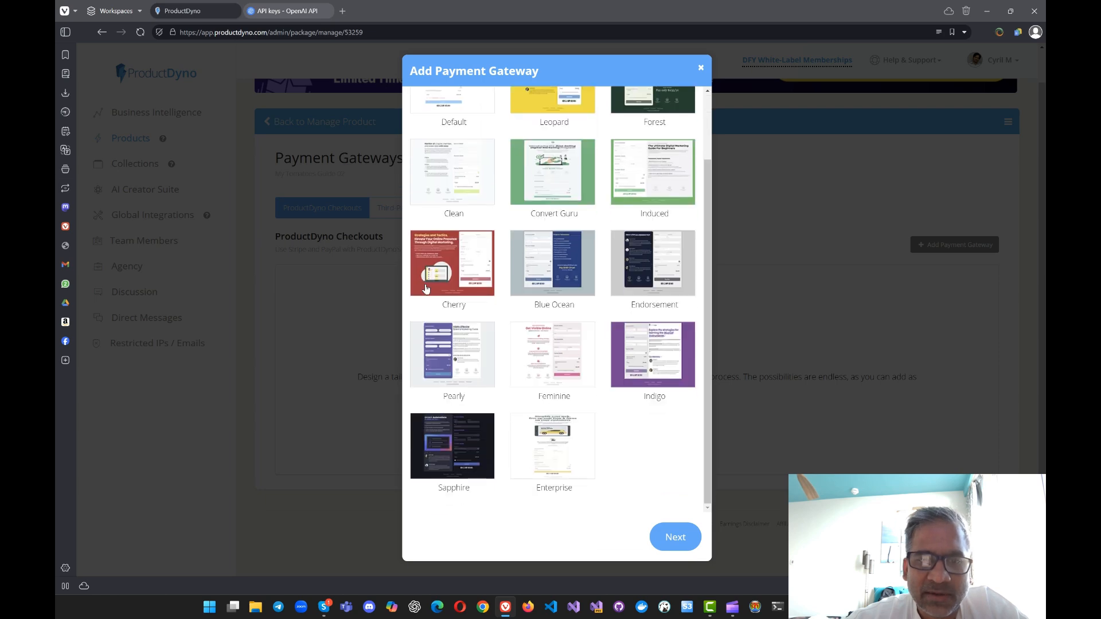
scroll(492, 342, "up", 2)
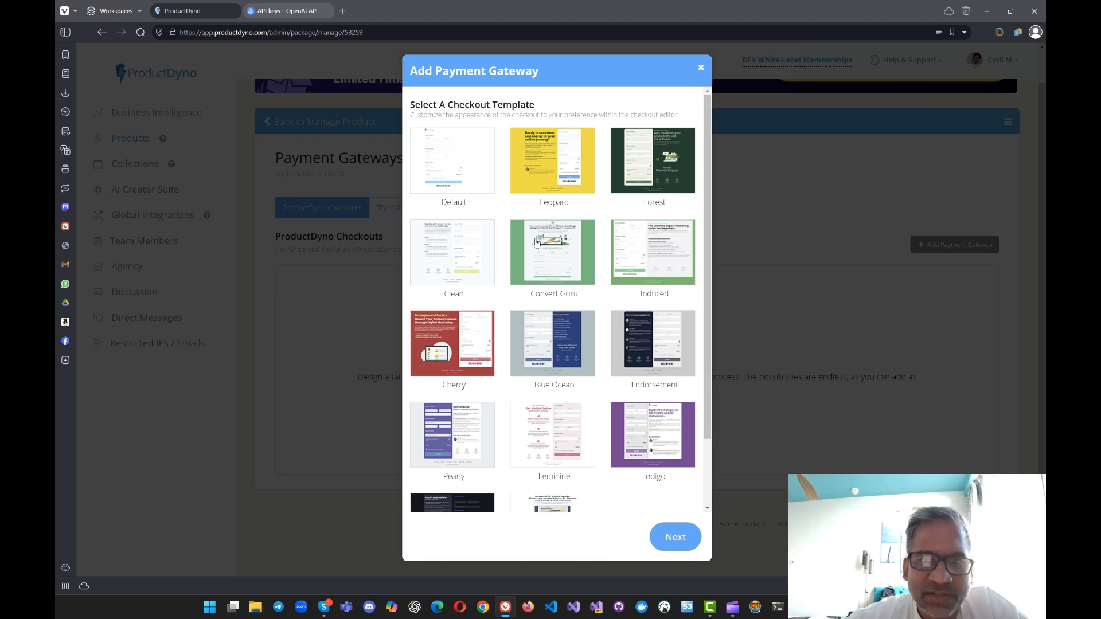
Step: Continue to the new payment gateway's details and title it "Buy now!"
left_click(668, 535)
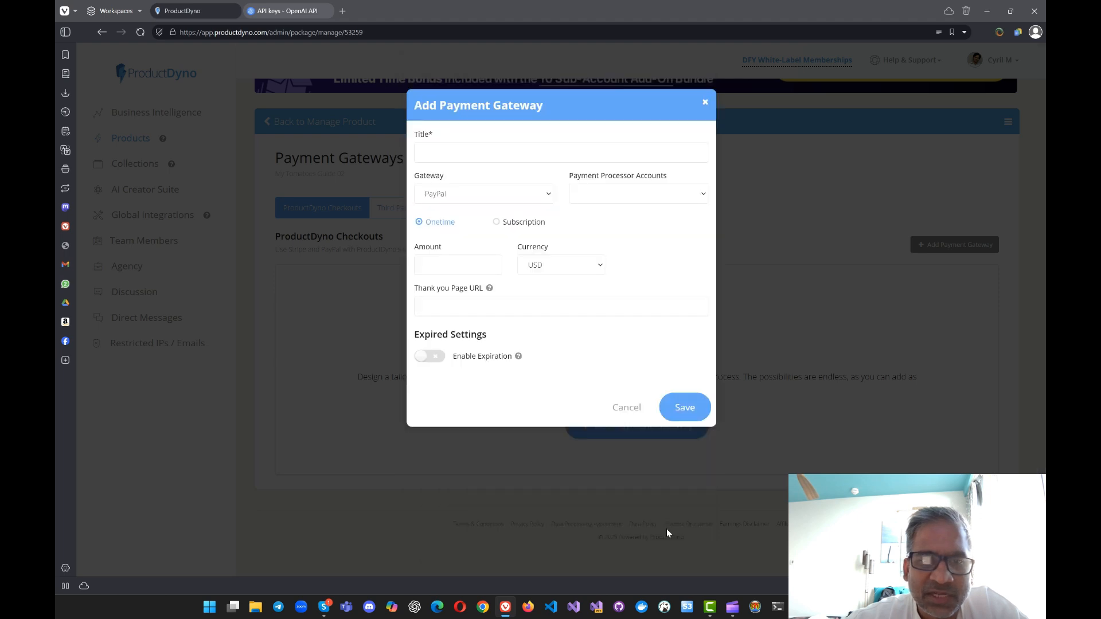
left_click(474, 152)
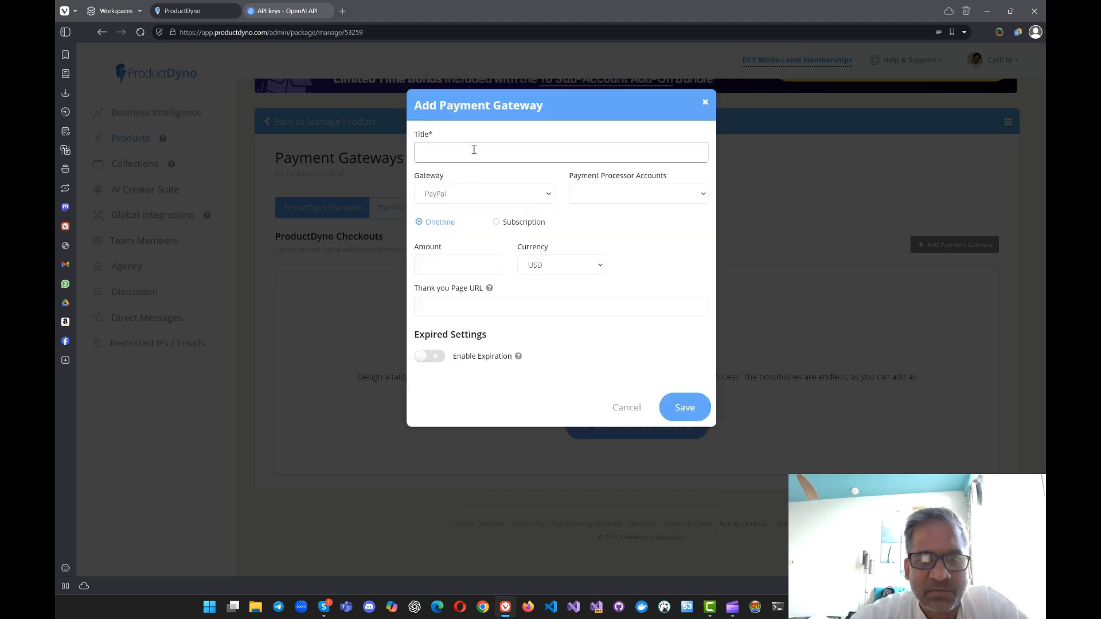
type("Buy now")
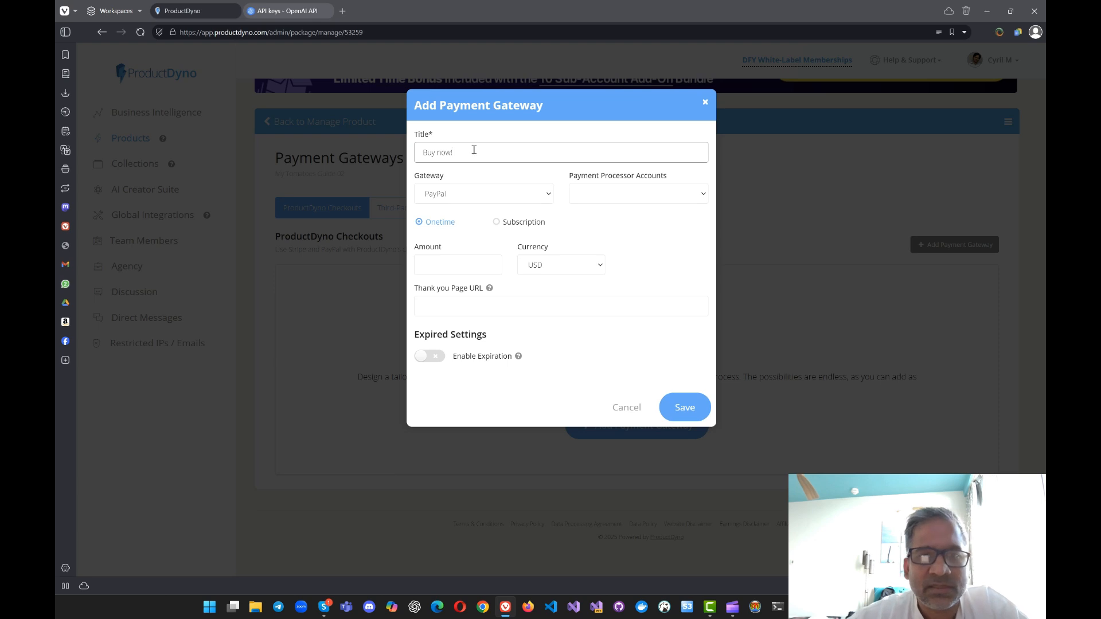
type("!")
Step: Check the PayPal and Stripe gateway choices, the payment processor accounts, and the Onetime and Subscription payment types
left_click(496, 193)
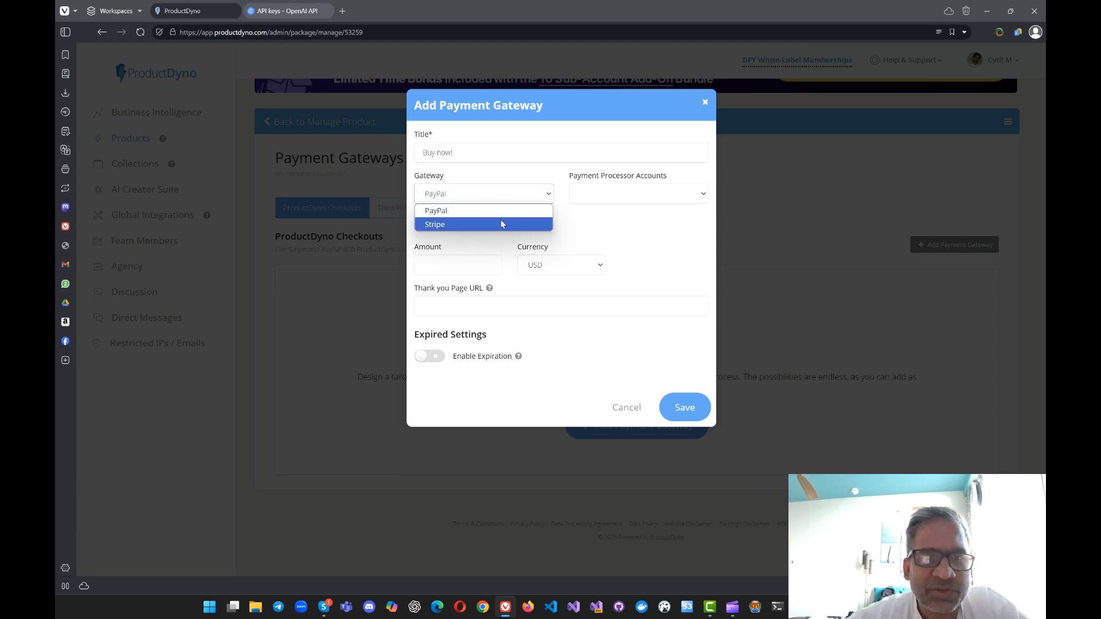
left_click(607, 202)
left_click(497, 194)
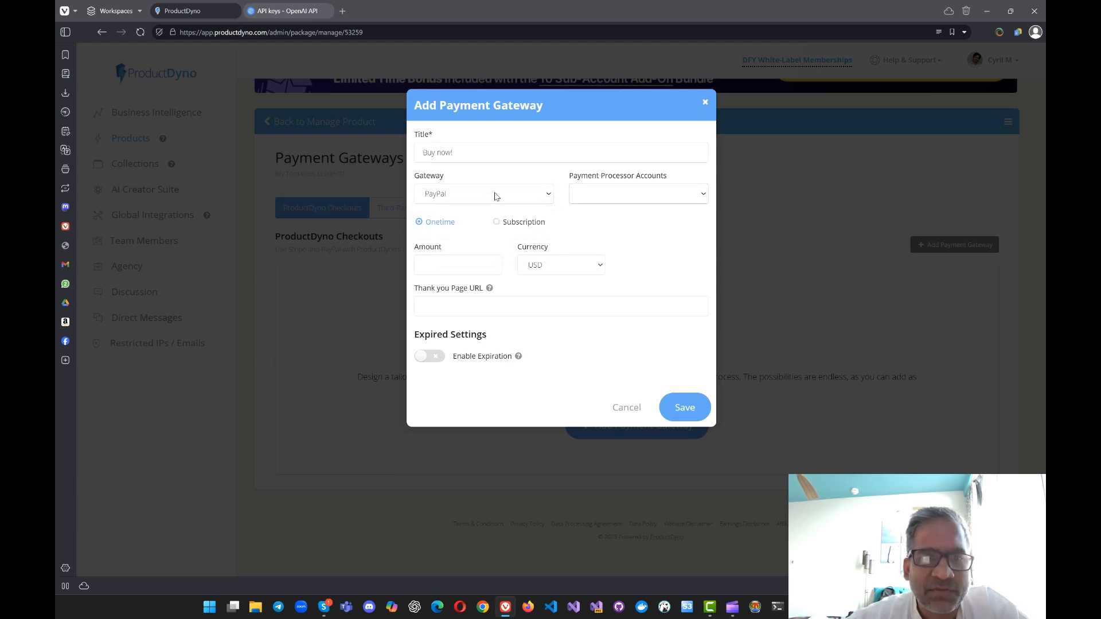
left_click(486, 221)
left_click(492, 201)
left_click(489, 214)
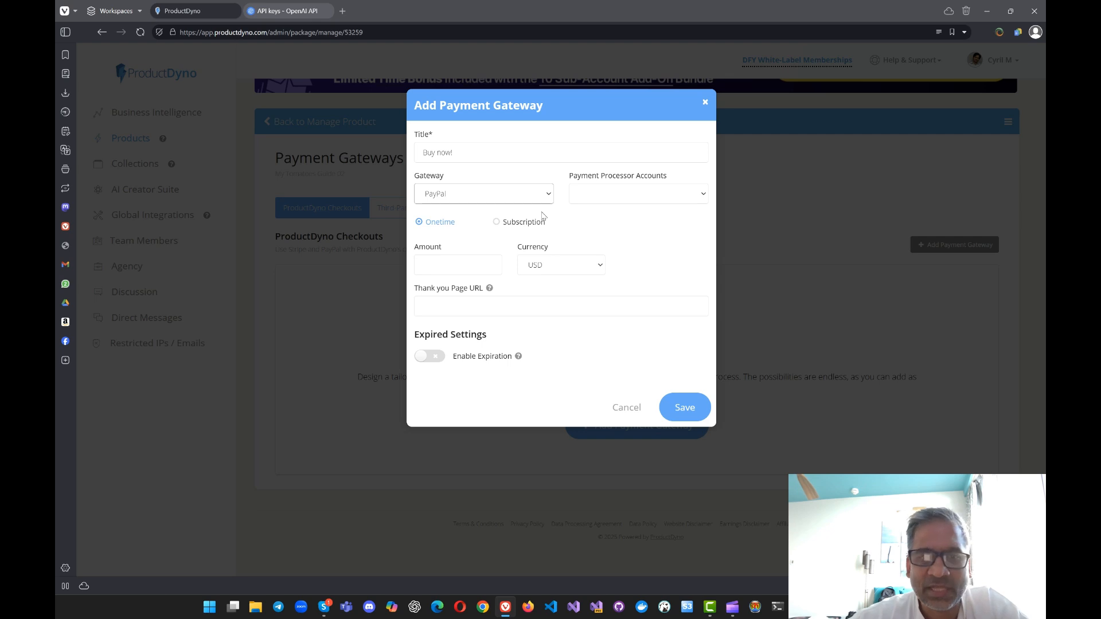
left_click(496, 222)
left_click(456, 222)
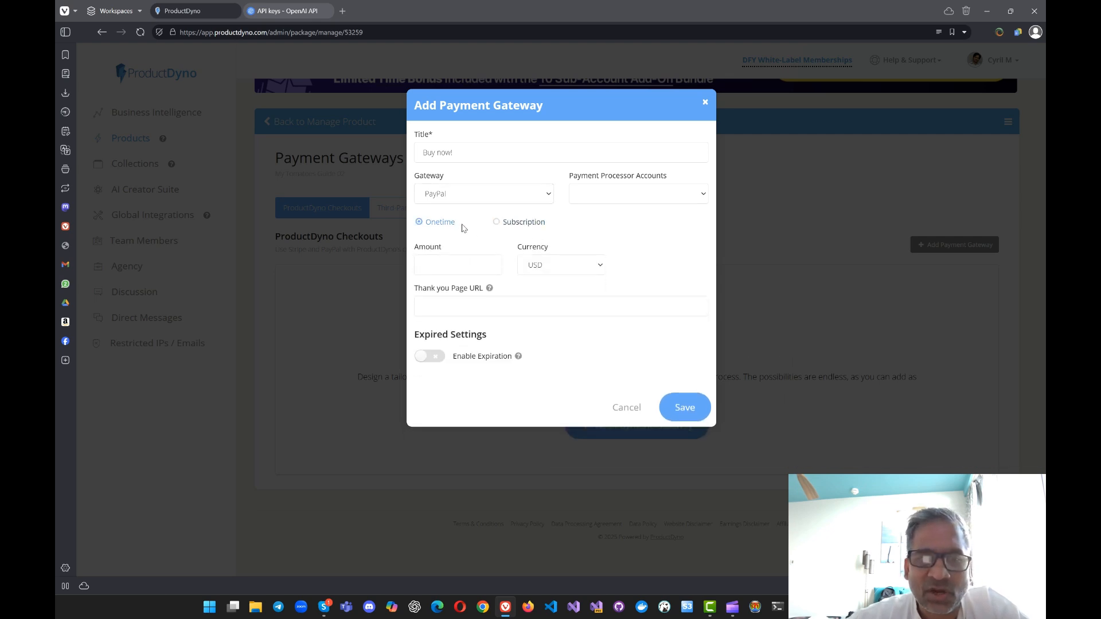
Step: Look over the amount and thank you page fields, try Enable Expiration to inspect its settings, and switch it back off
left_click(499, 263)
left_click(555, 308)
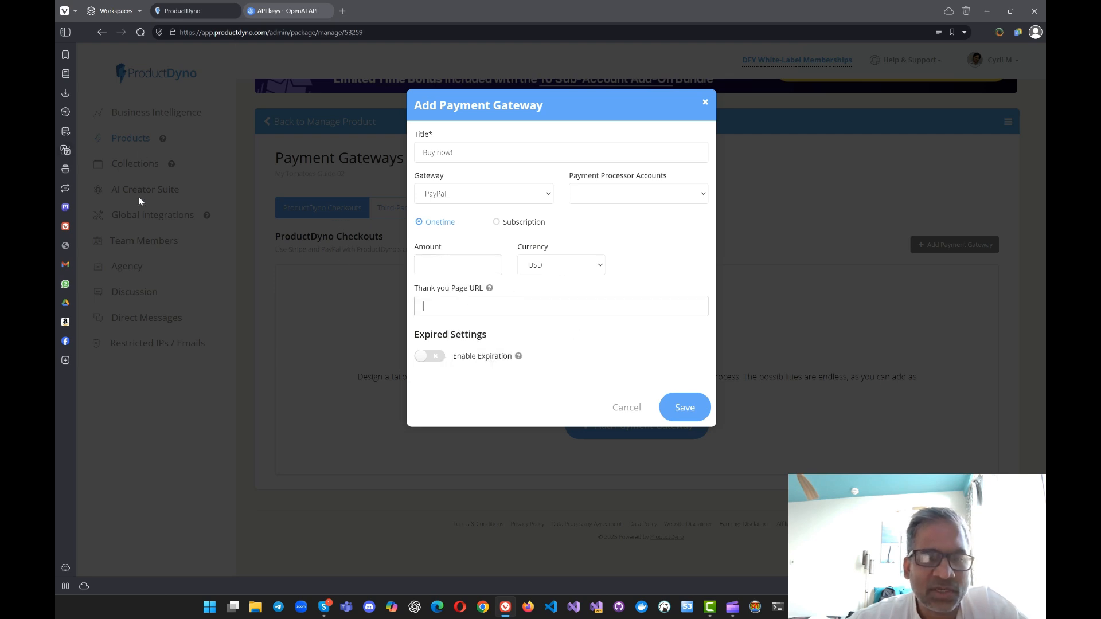
left_click(435, 360)
left_click(434, 358)
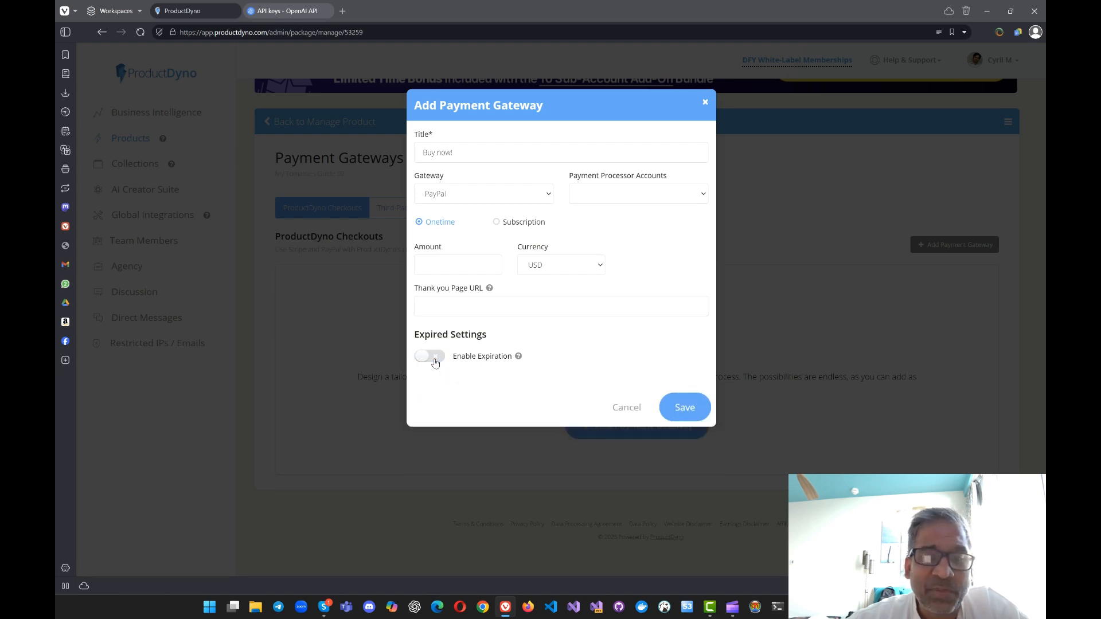
left_click(434, 358)
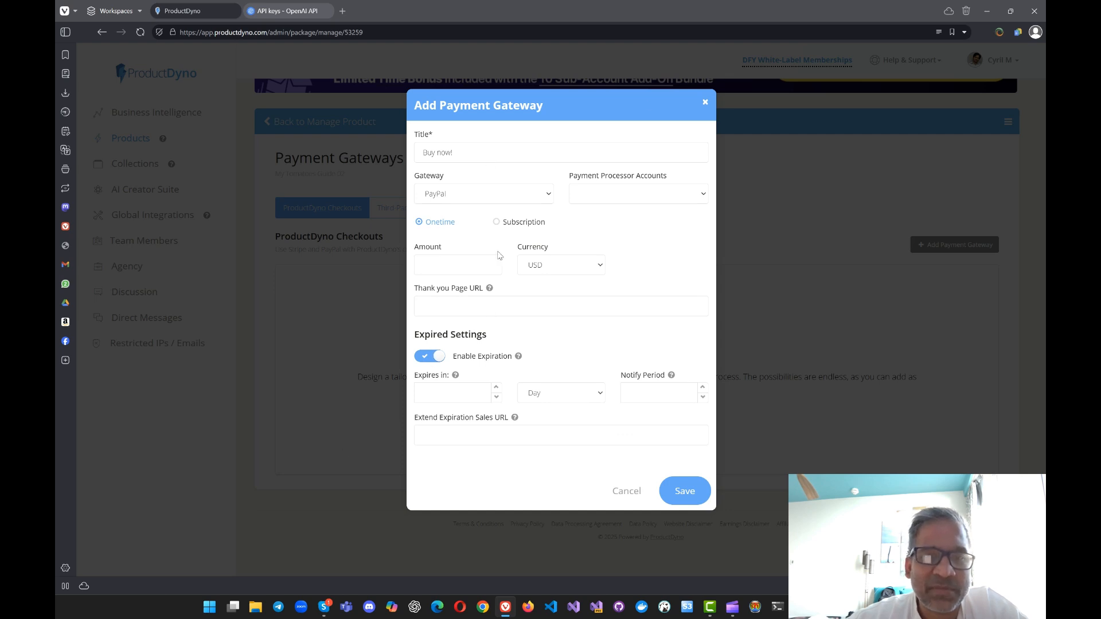
left_click(443, 360)
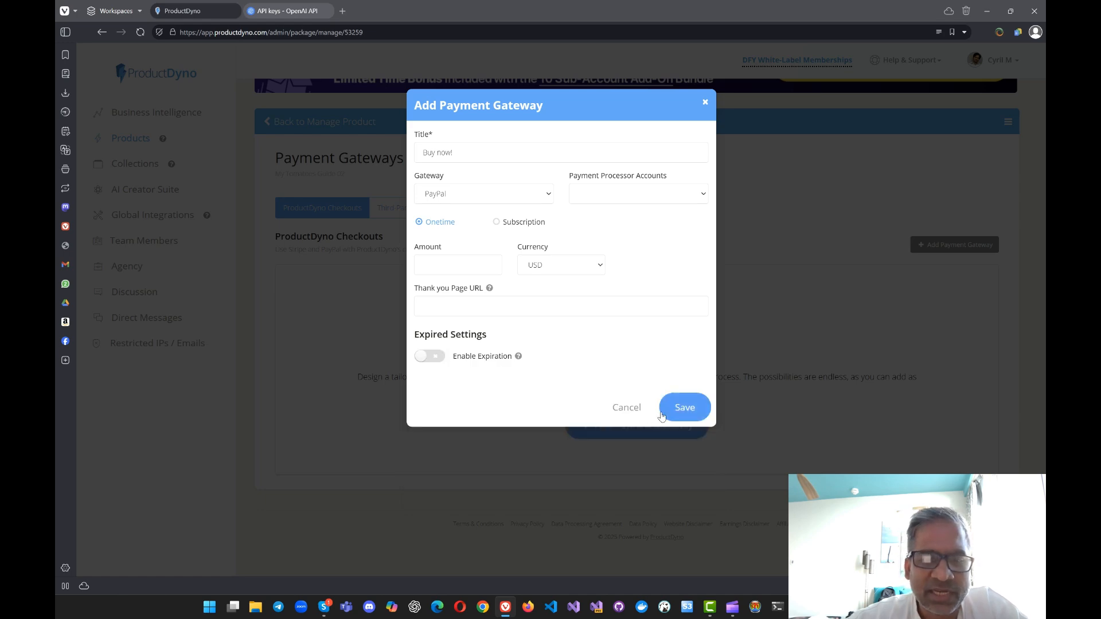
Step: Cancel the payment gateway draft, look through the checkout templates again, and close the selection without adding a gateway
left_click(639, 406)
left_click(646, 420)
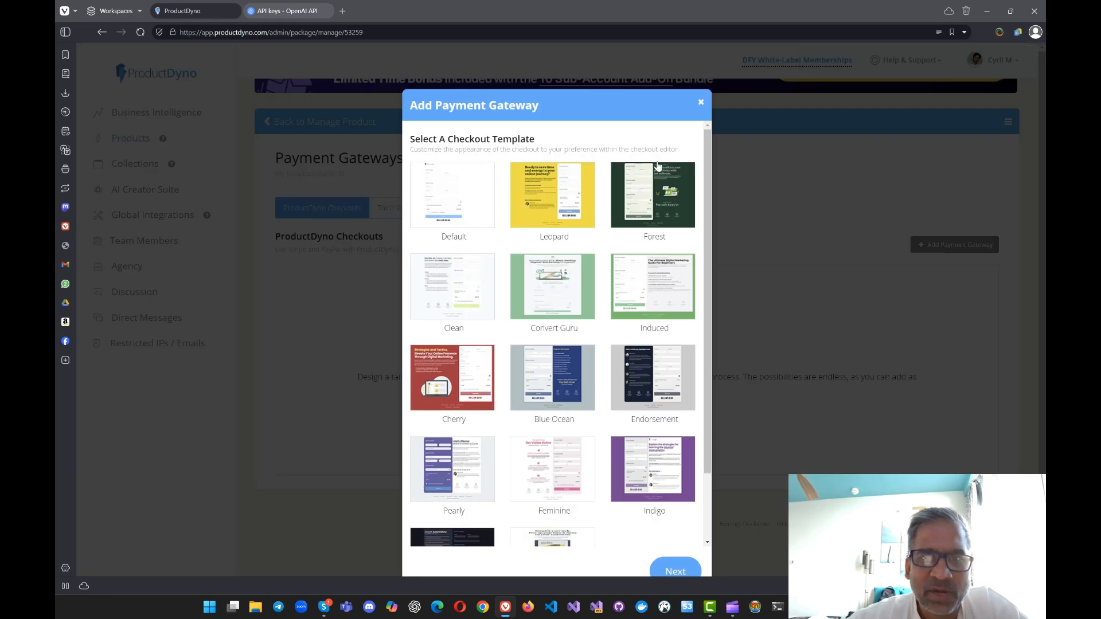
left_click(700, 102)
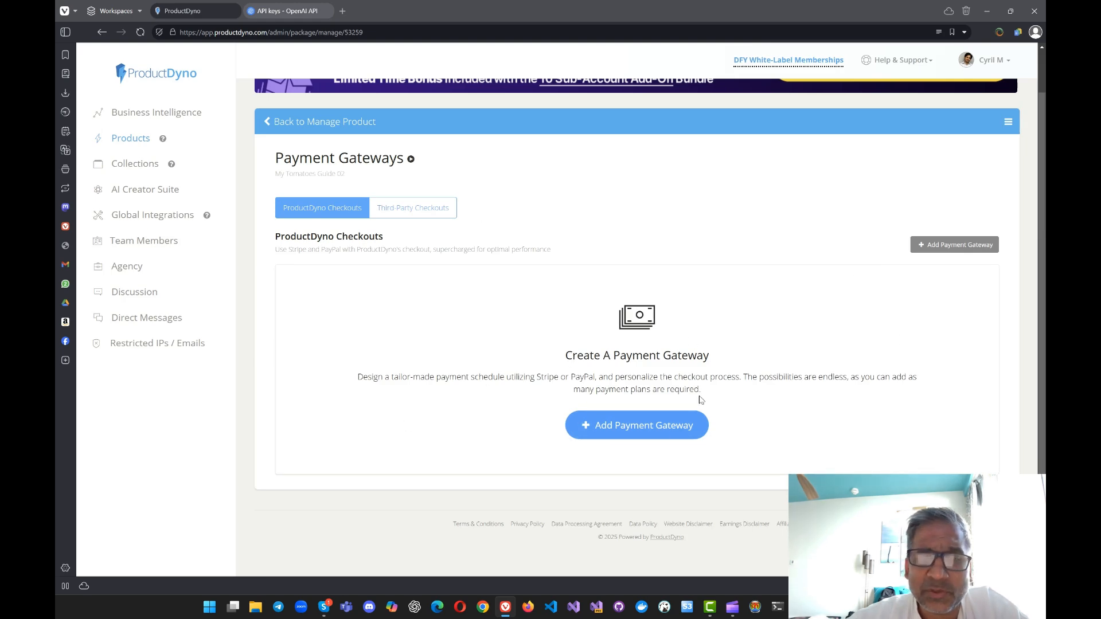
left_click(698, 425)
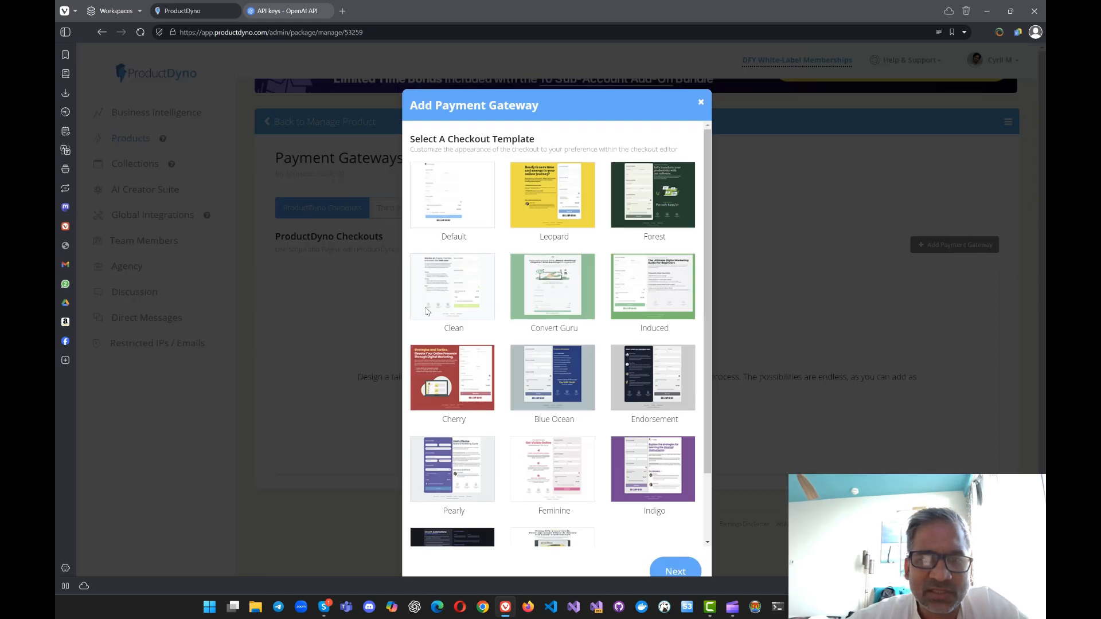
scroll(654, 484, "down", 2)
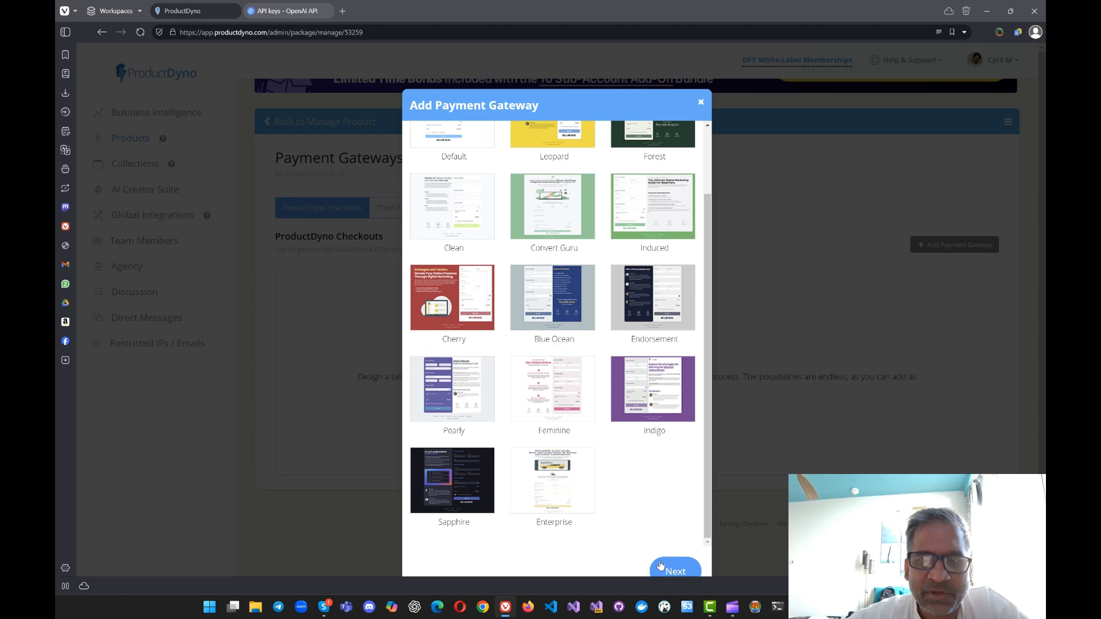
left_click(700, 102)
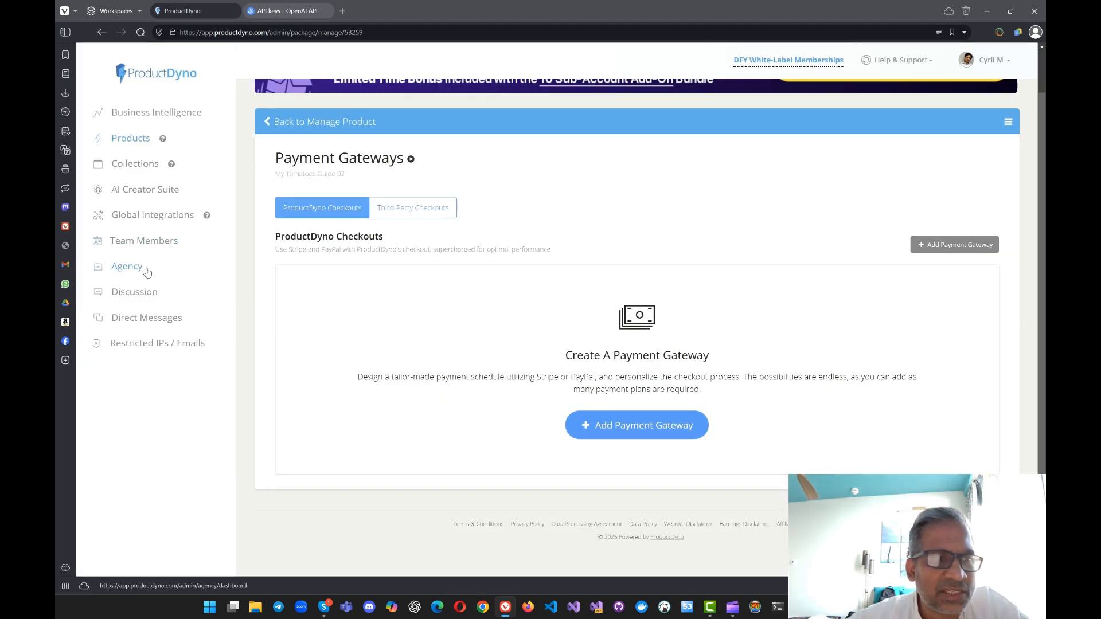
Step: Add a PayPal payment processor nicknamed "Tumatona" in the global integrations, fill in the PayPal account email, and save it
left_click(157, 214)
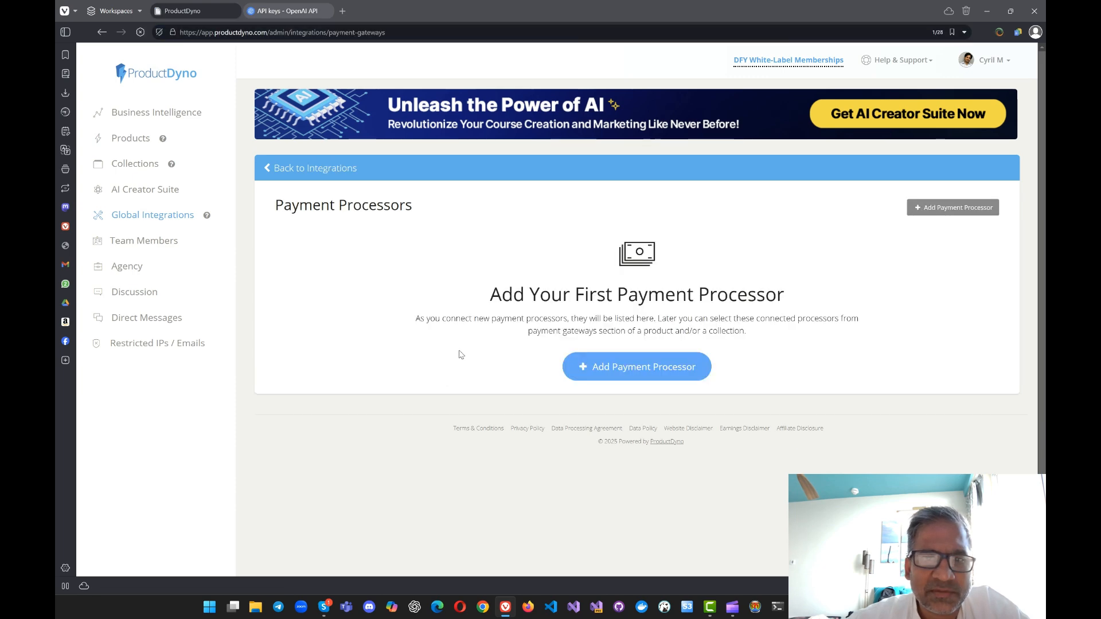
left_click(610, 374)
left_click(479, 148)
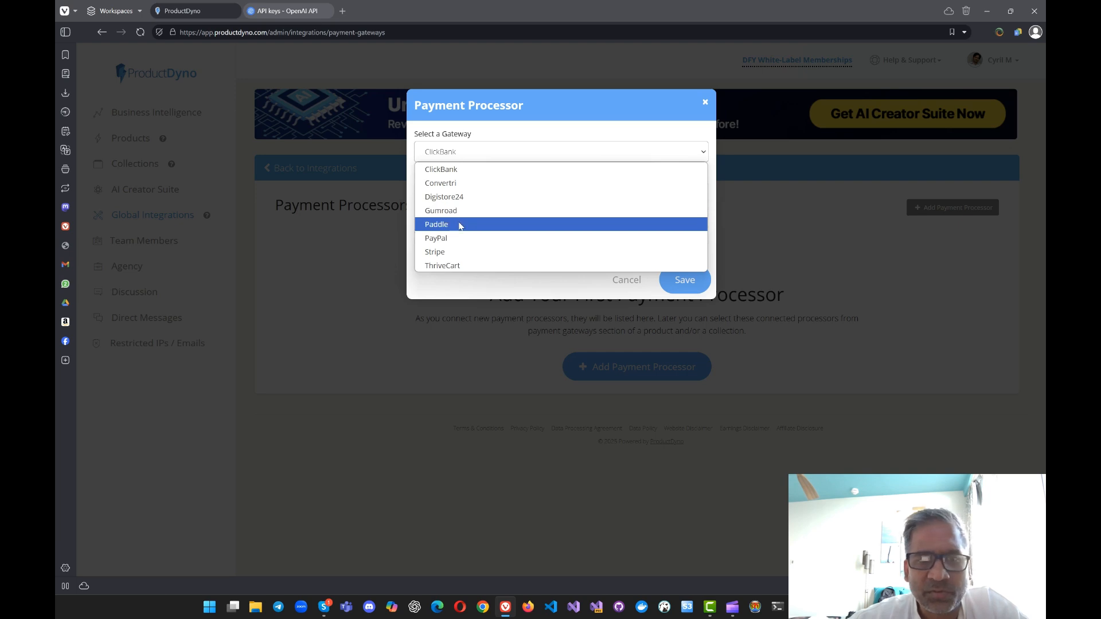
left_click(457, 242)
left_click(456, 201)
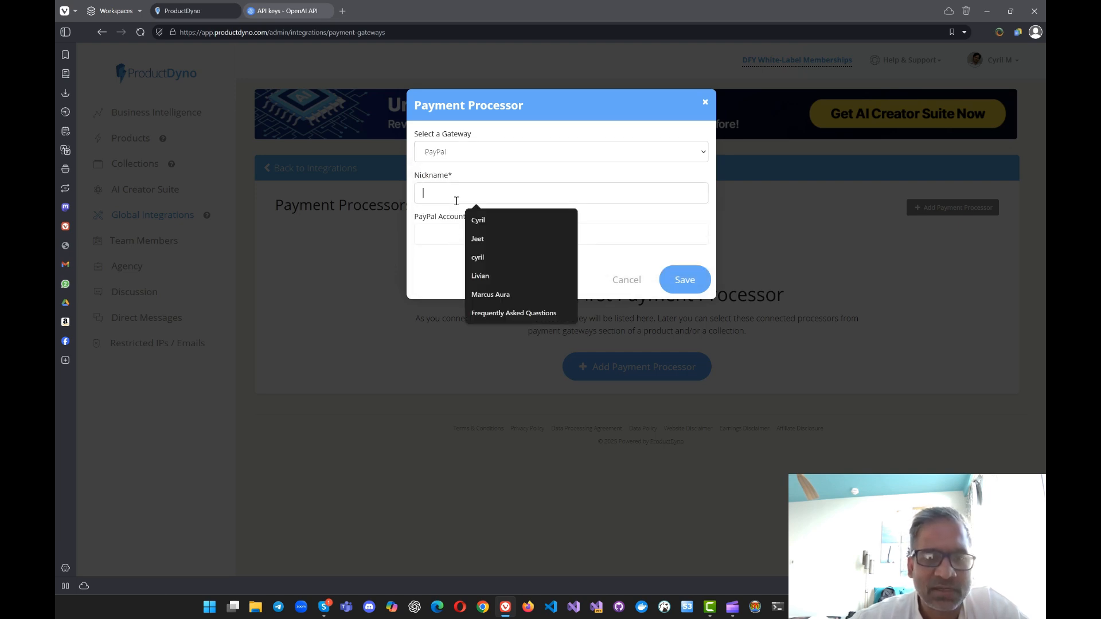
type("Tumatona")
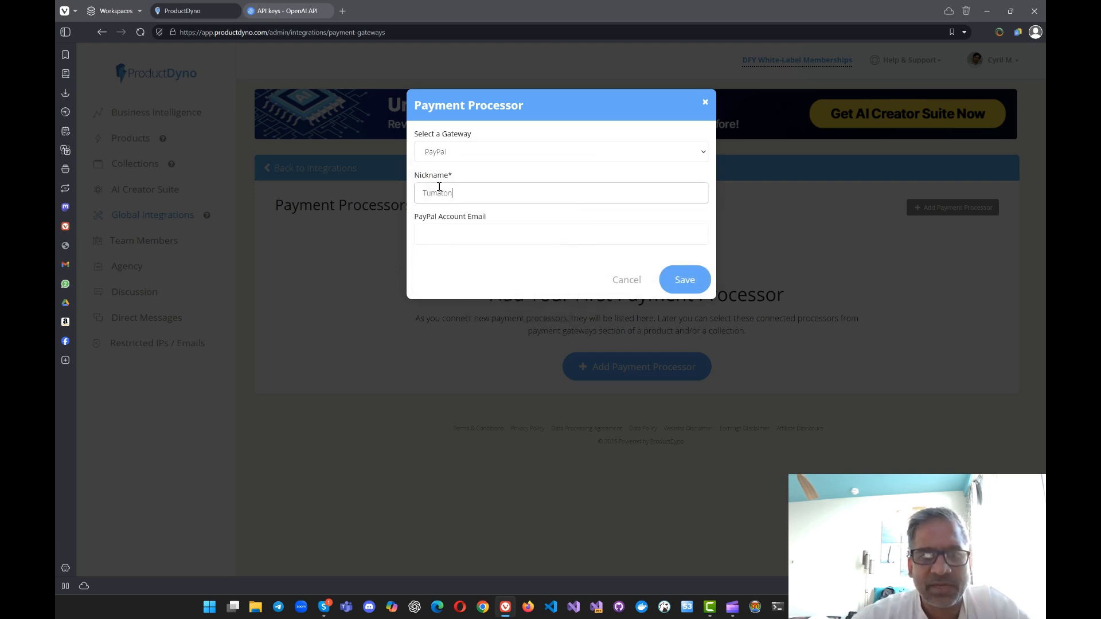
left_click(455, 228)
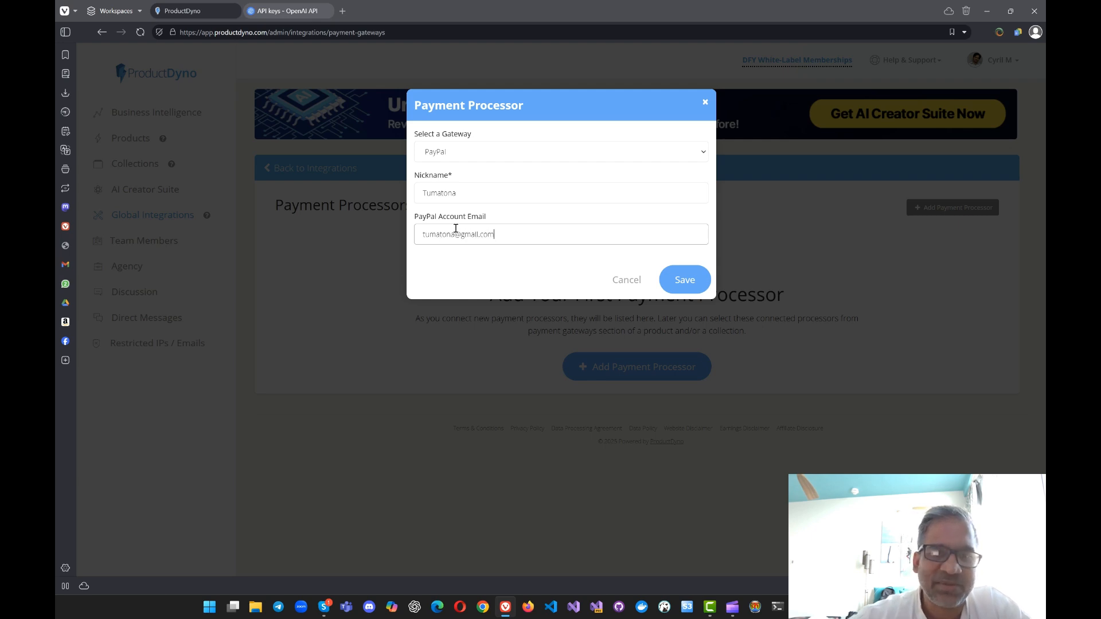
left_click(681, 285)
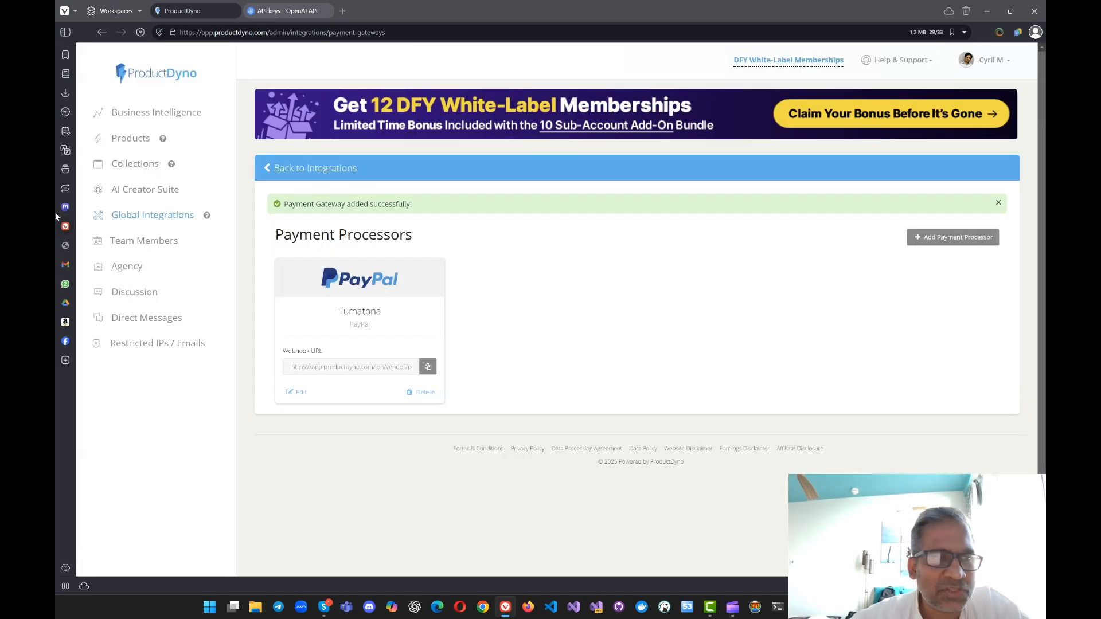
Step: Return to the products list and open the Payment Gateways of My Tomatoes Guide 02
left_click(148, 144)
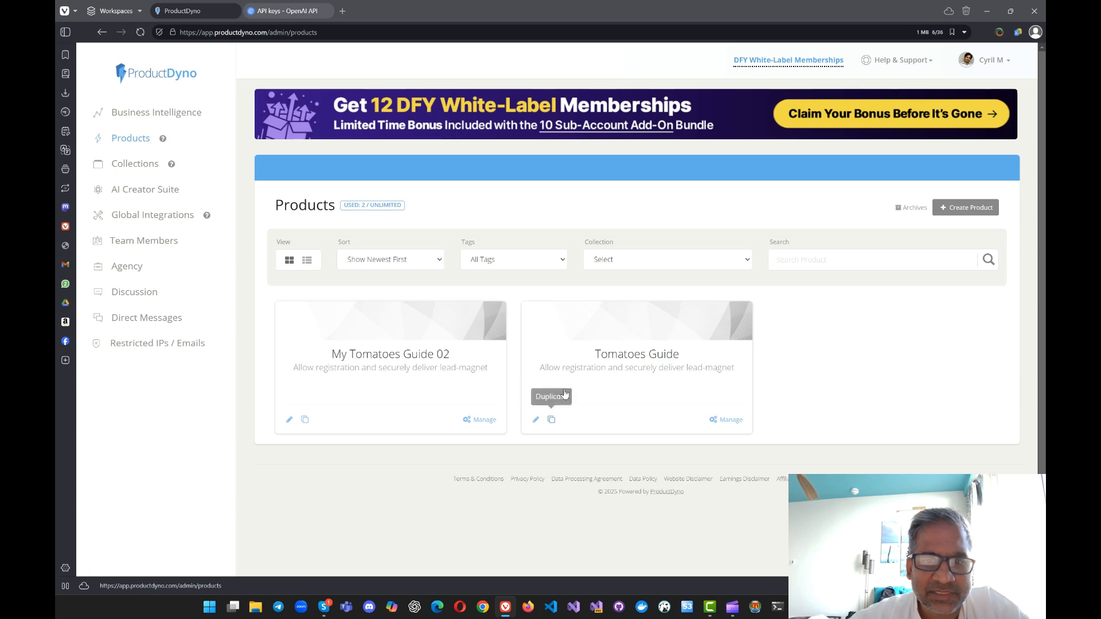
left_click(289, 422)
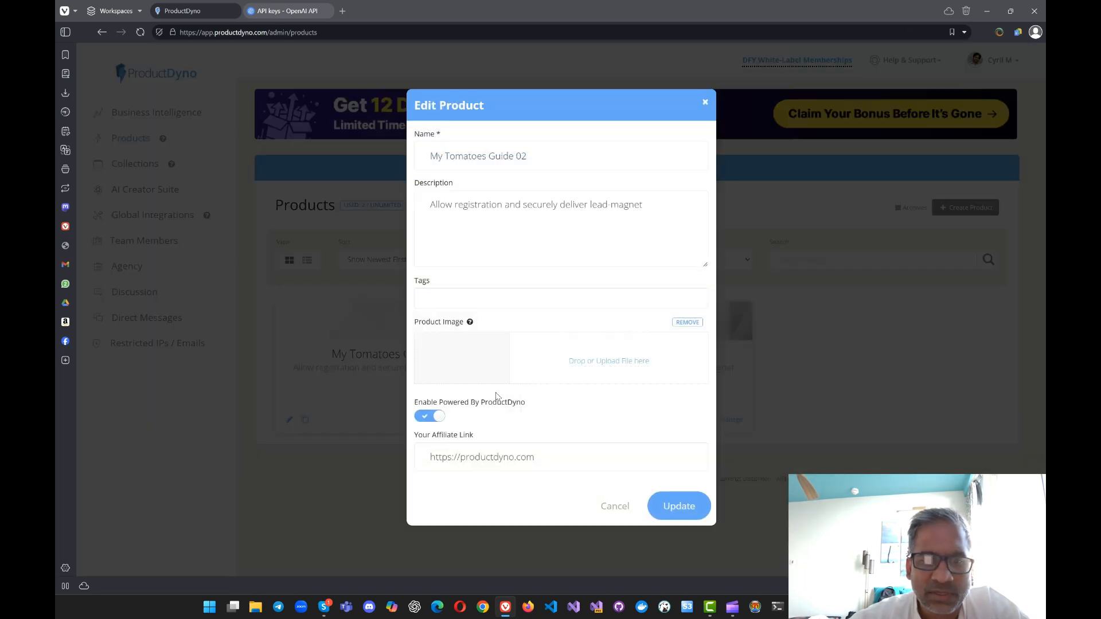
left_click(349, 422)
left_click(466, 424)
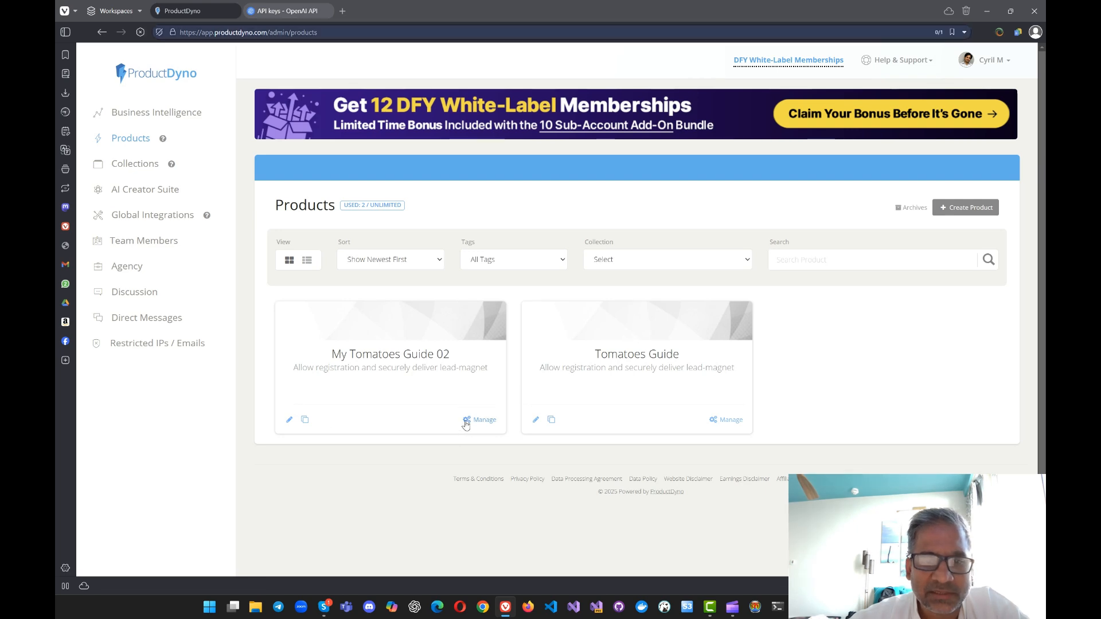
scroll(799, 412, "down", 3)
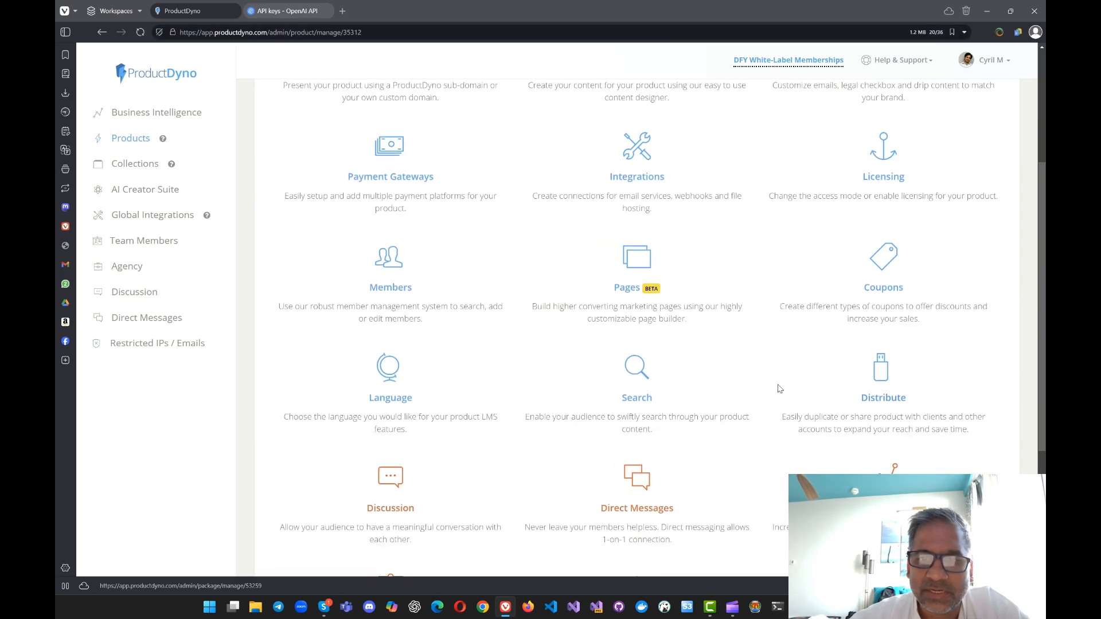
scroll(492, 243, "up", 1)
left_click(373, 229)
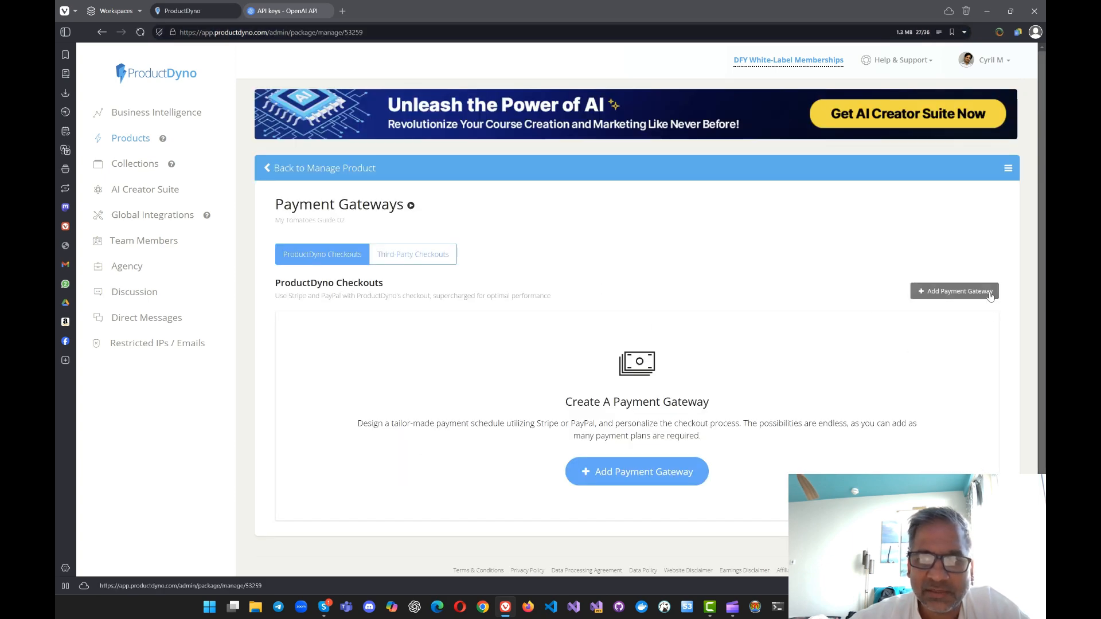
Step: Start a new payment gateway with the default checkout template, titled "Tumatuna", using PayPal and the Tumatona processor account
left_click(990, 293)
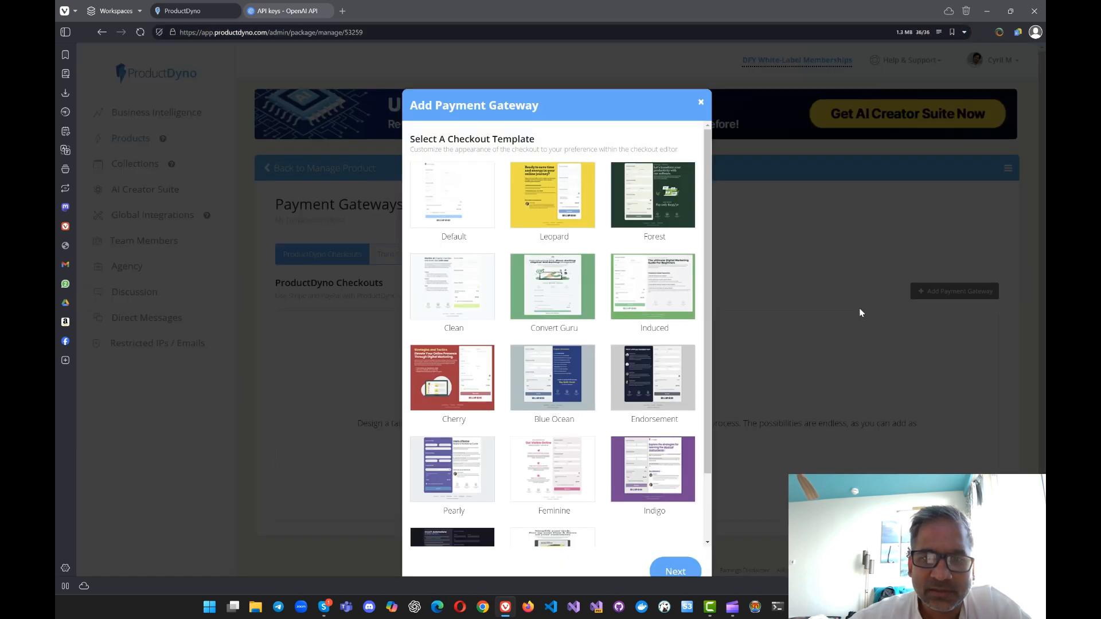
left_click(688, 568)
left_click(509, 148)
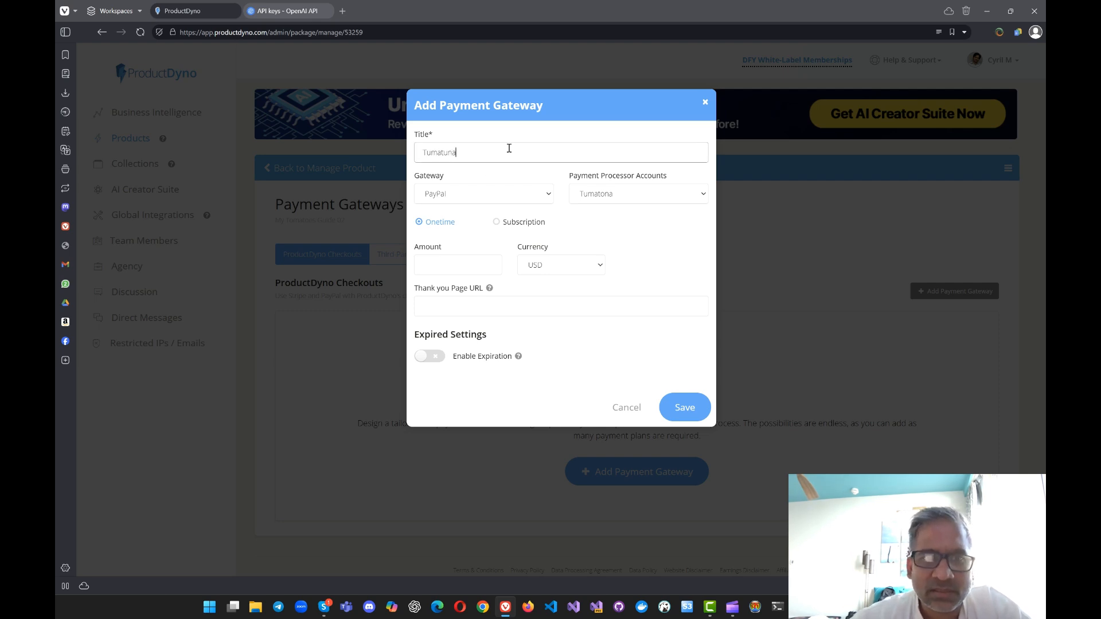
left_click(443, 190)
left_click(456, 193)
left_click(598, 201)
left_click(602, 200)
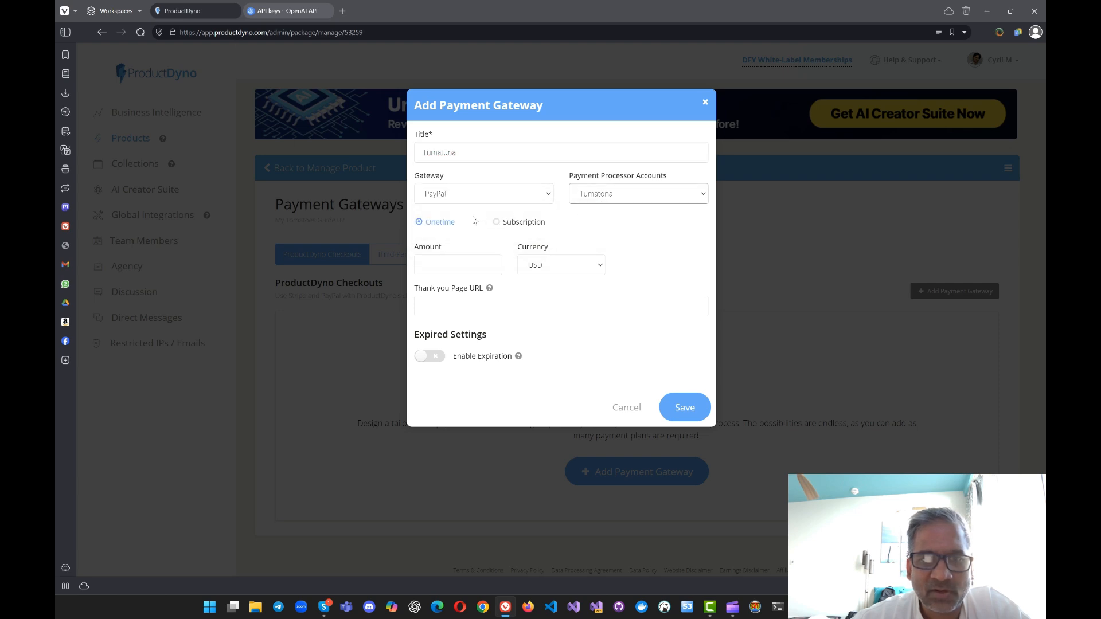
left_click(465, 257)
type("23")
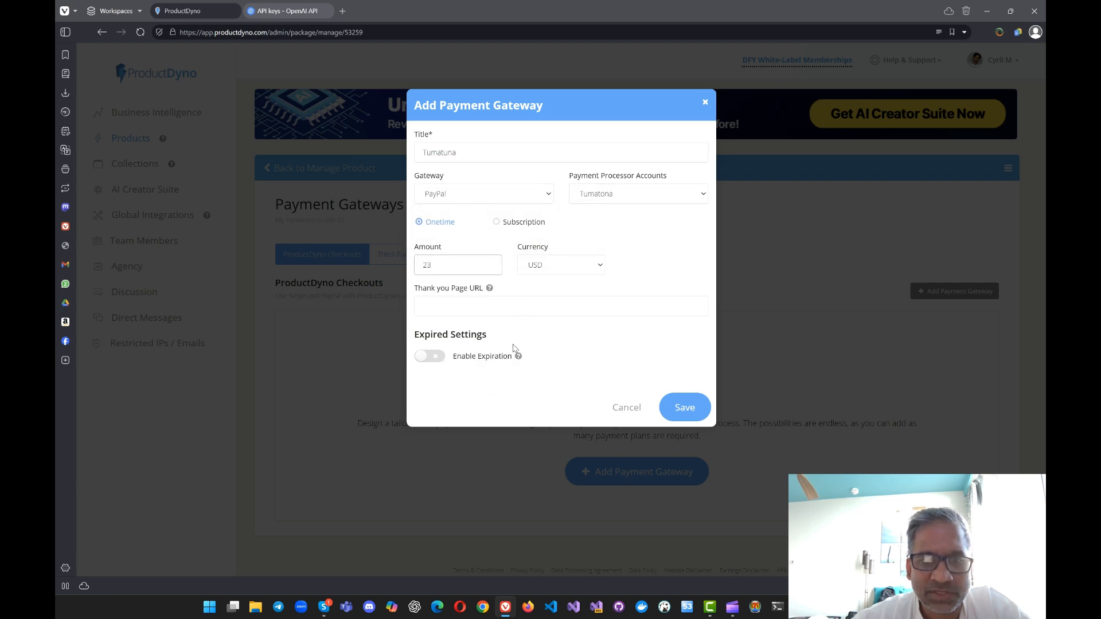
left_click(468, 302)
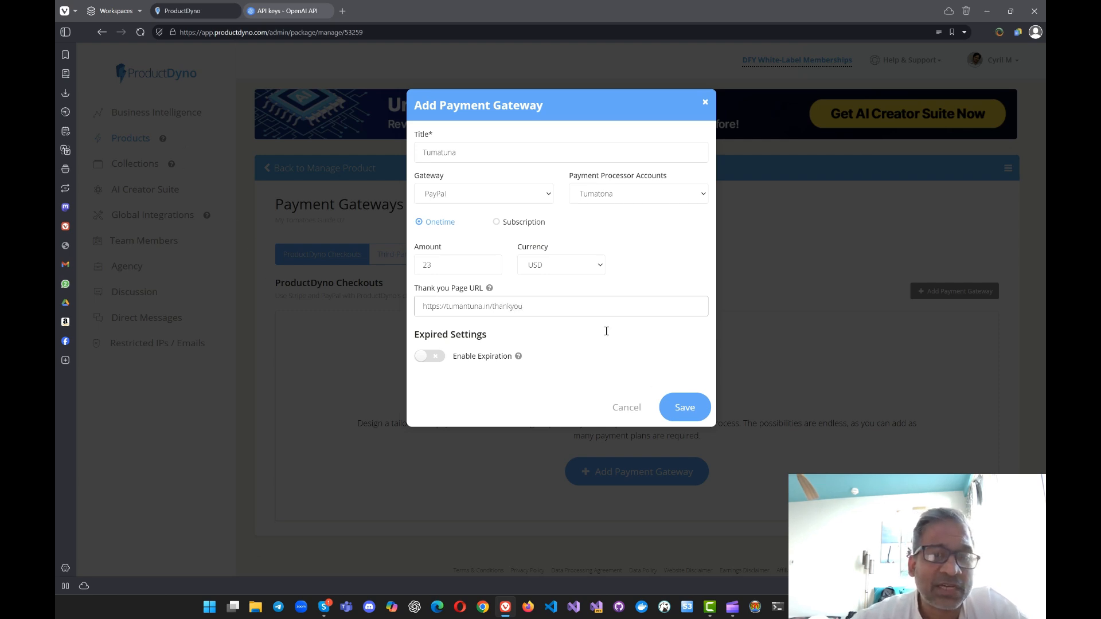
left_click(672, 410)
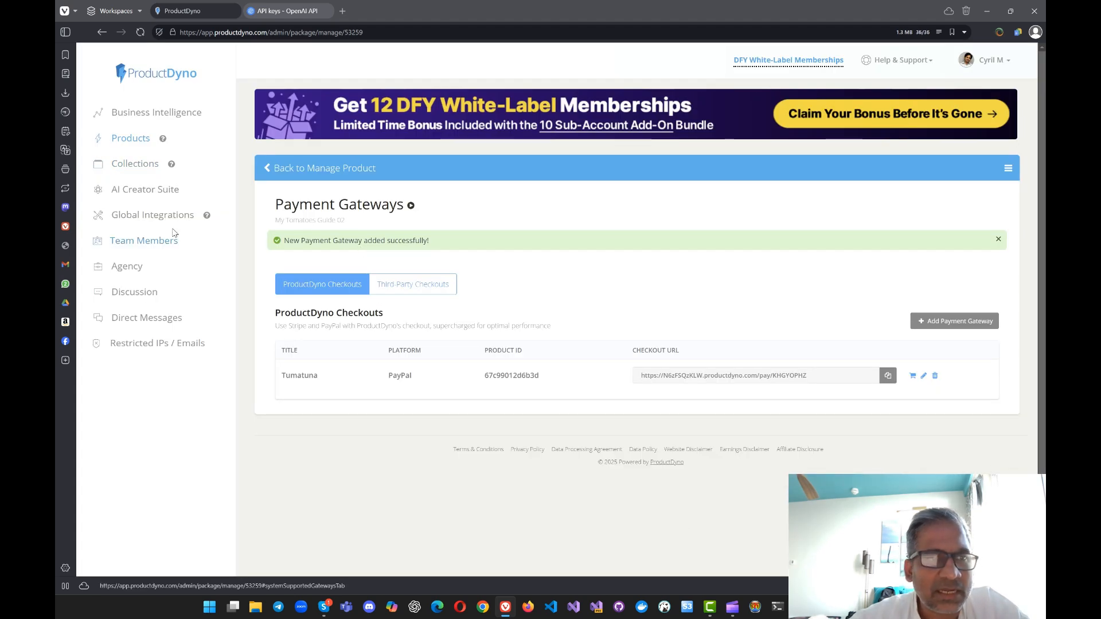
Step: View the Third-Party Checkouts and reopen My Tomatoes Guide 02 from the products list
left_click(378, 291)
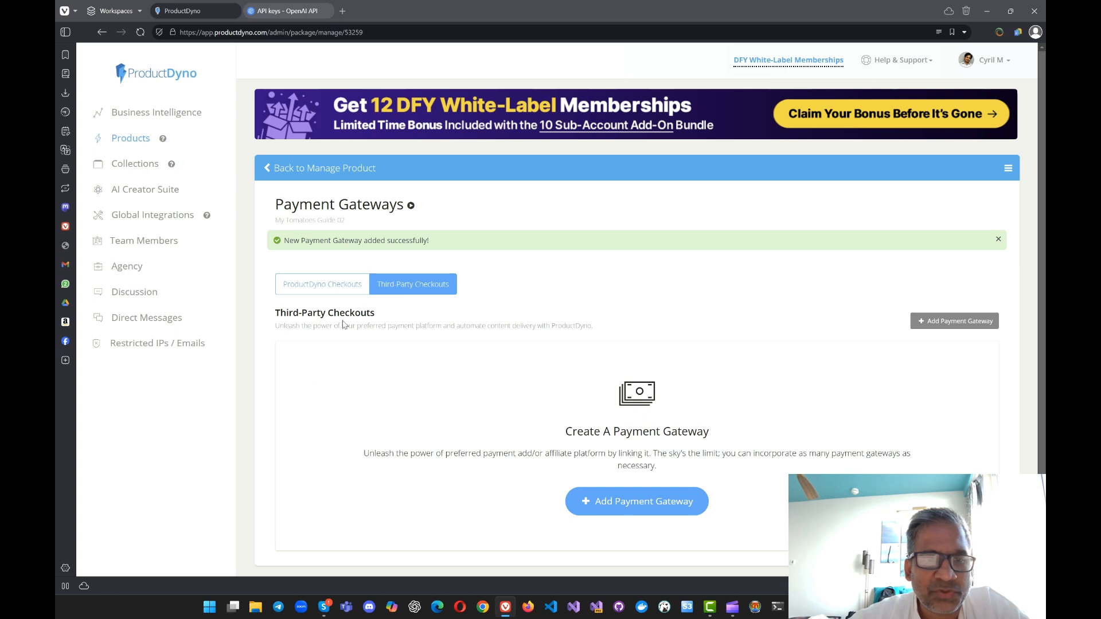
left_click(143, 138)
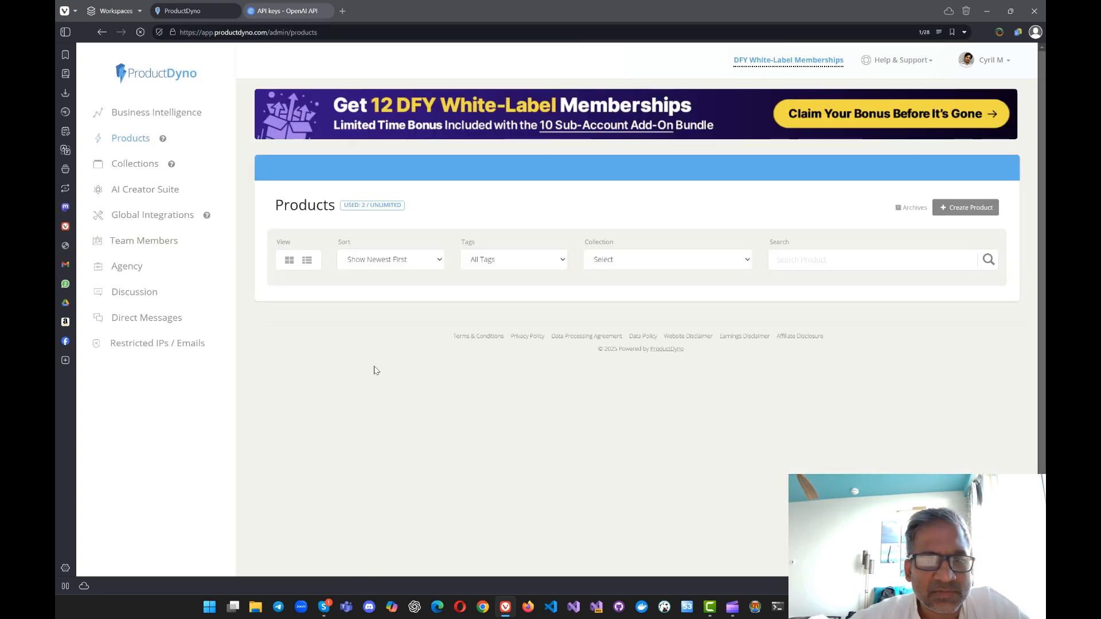
left_click(476, 422)
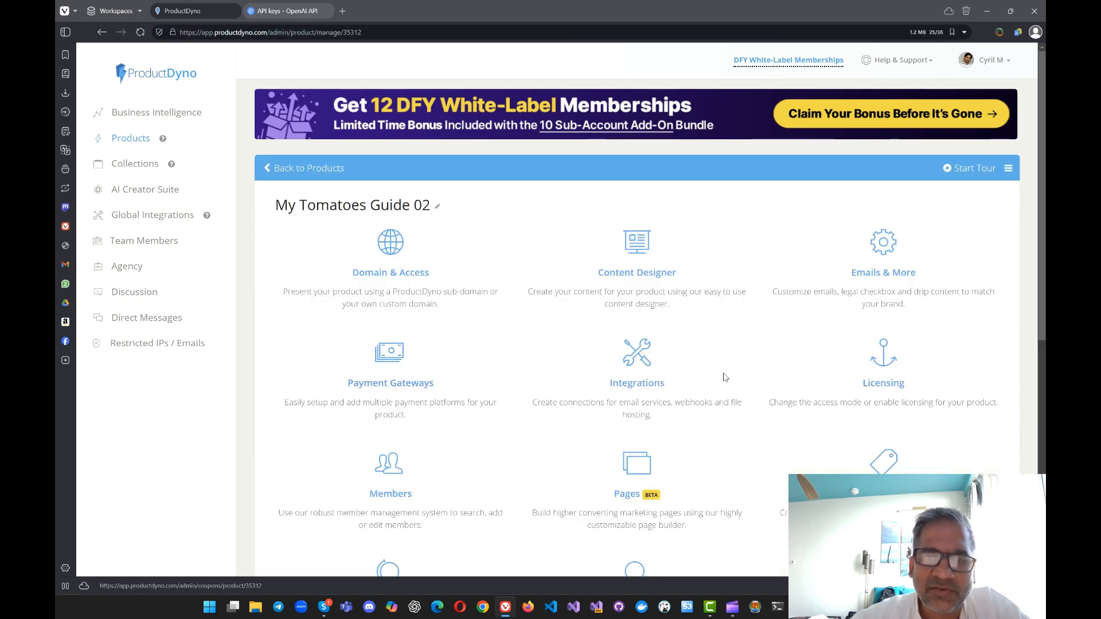
Step: Look through the product's Integrations, from marketing and transactional emails to file hosting, webinars and webhooks, and return to the product overview
scroll(647, 247, "down", 3)
left_click(647, 247)
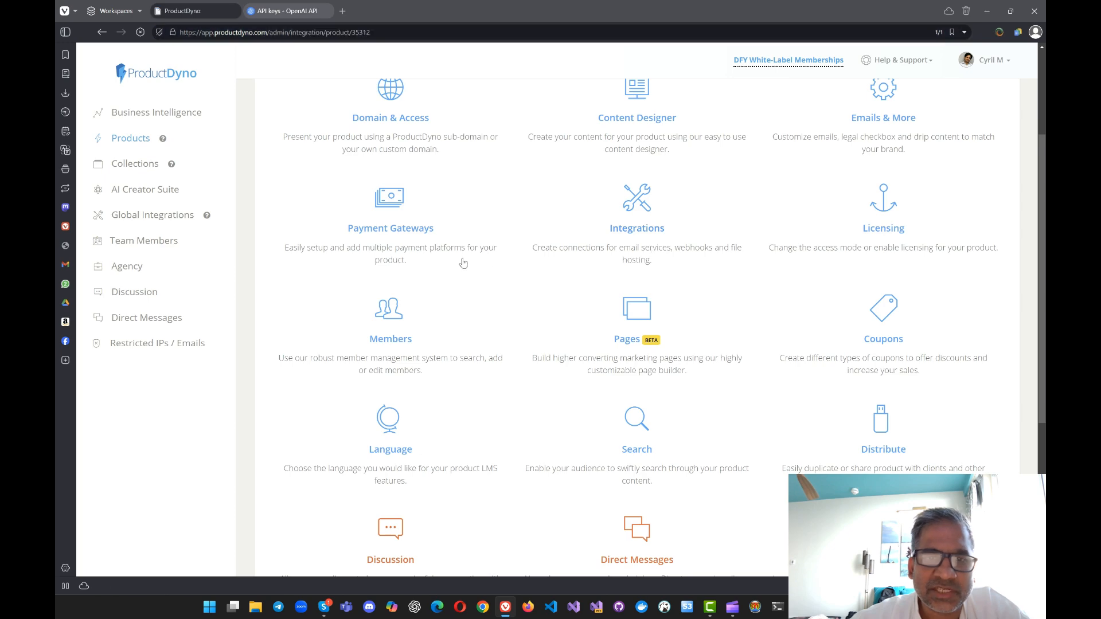
right_click(575, 313)
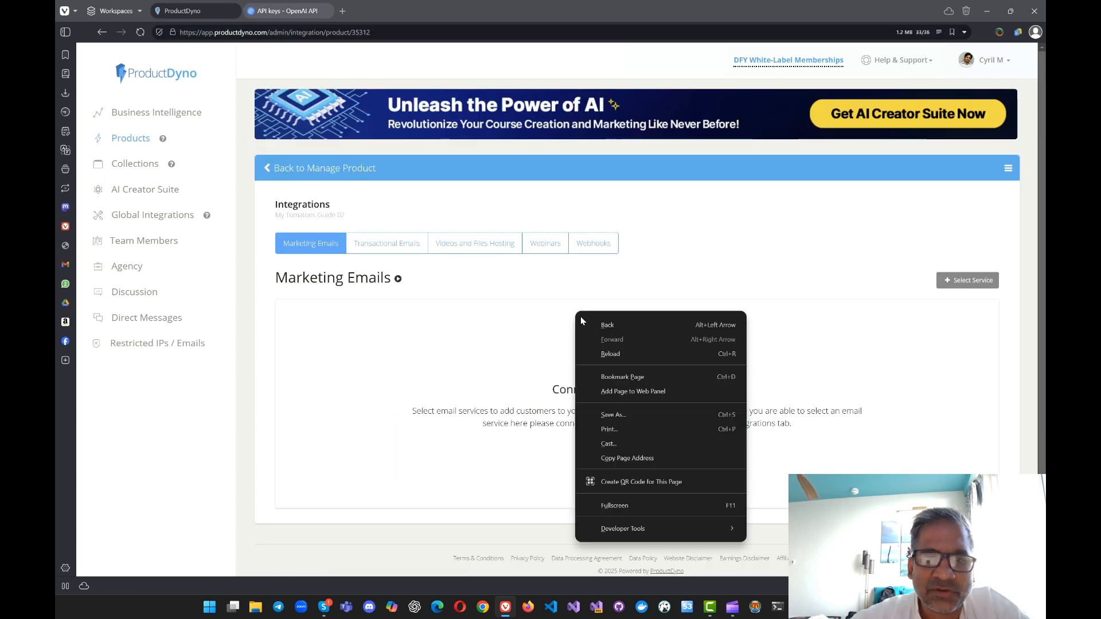
left_click(590, 324)
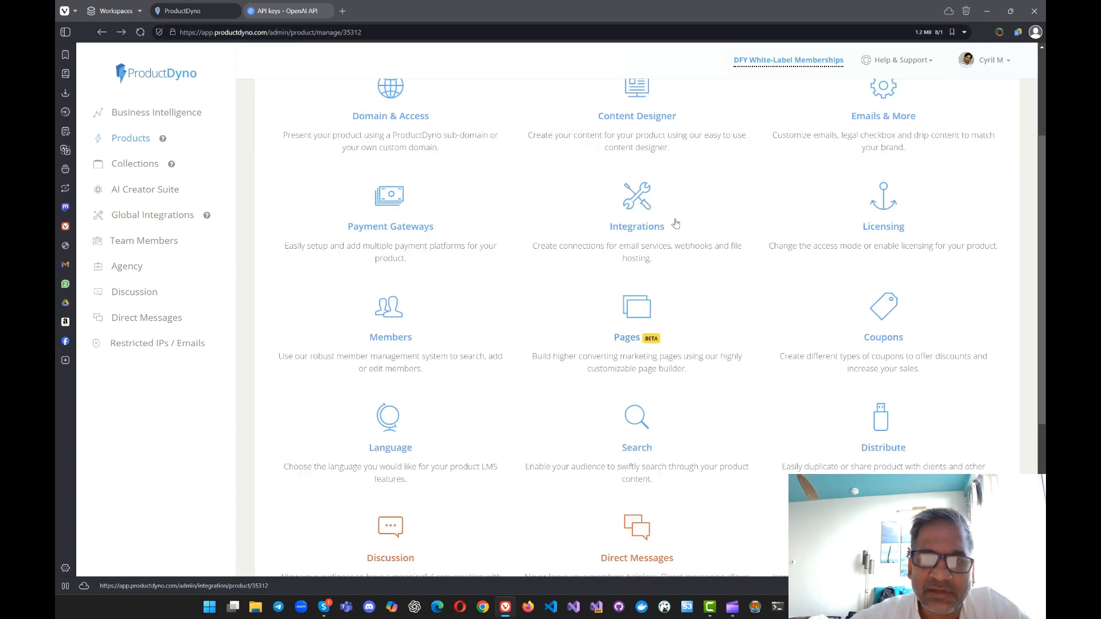
left_click(654, 242)
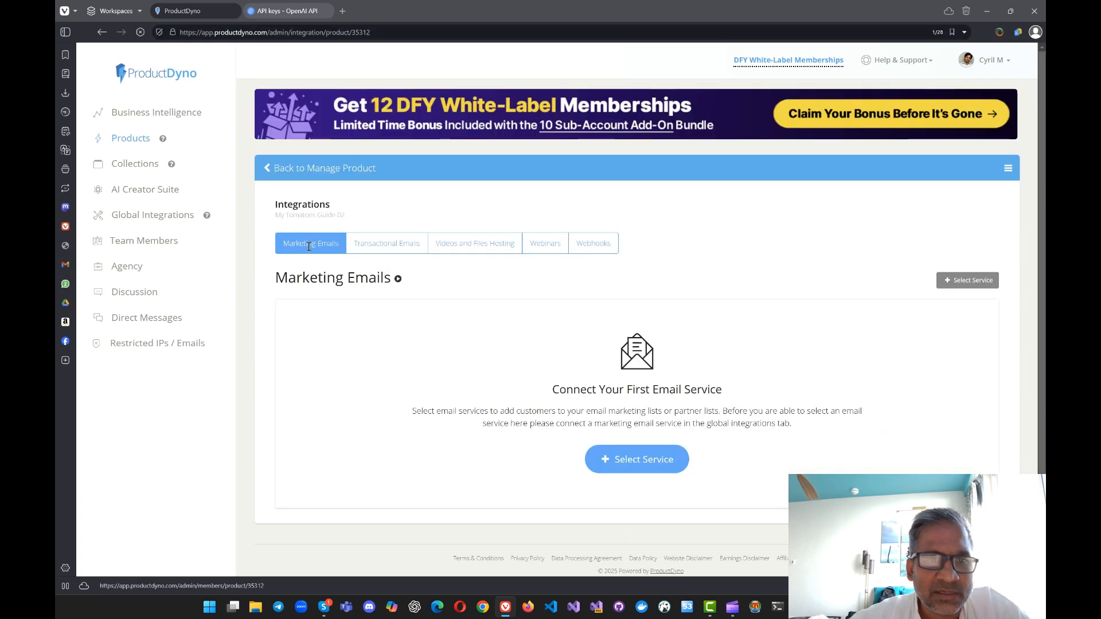
left_click(376, 252)
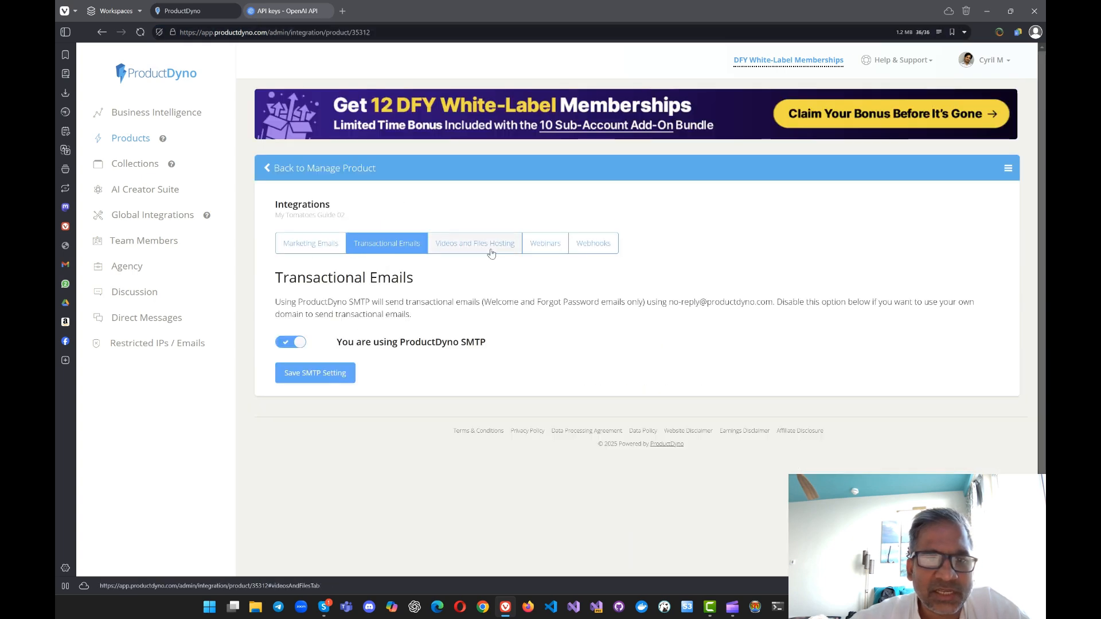
left_click(471, 245)
left_click(545, 243)
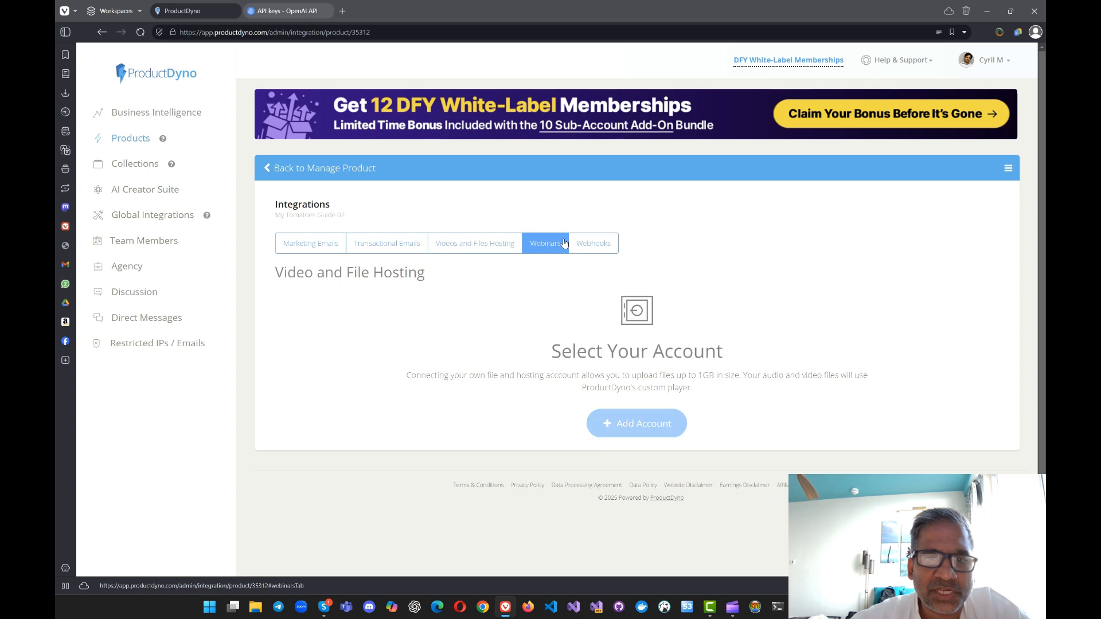
left_click(593, 243)
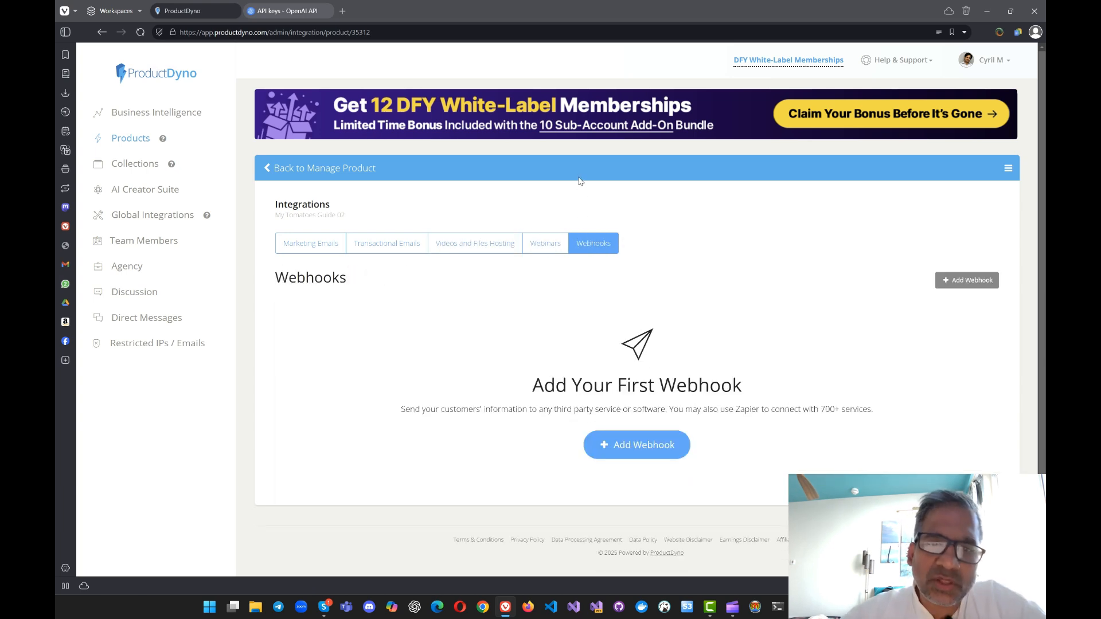
right_click(580, 181)
left_click(590, 191)
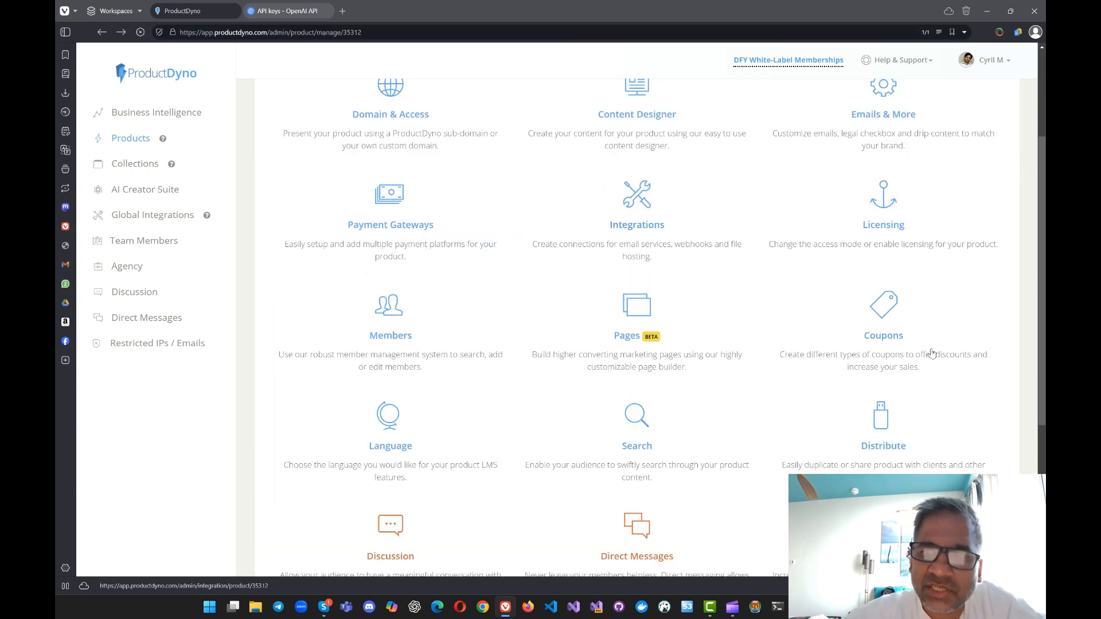
Step: Try enabling licenses with 6 allowed in the product's Licensing settings, and go back to the product overview without saving
left_click(847, 251)
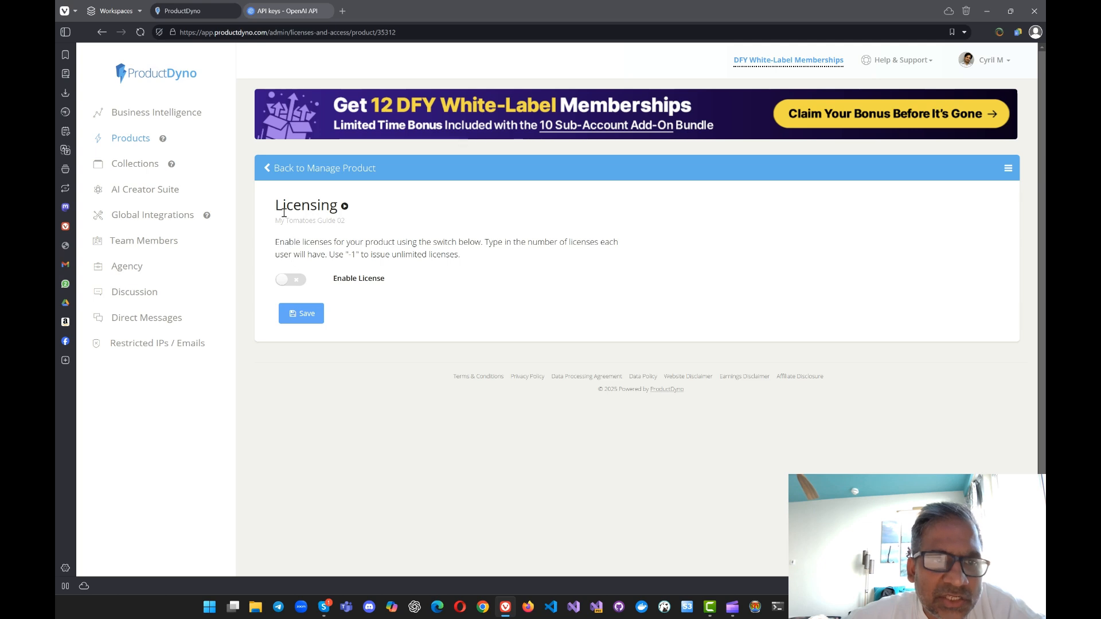
left_click_drag(277, 241, 528, 275)
left_click(528, 276)
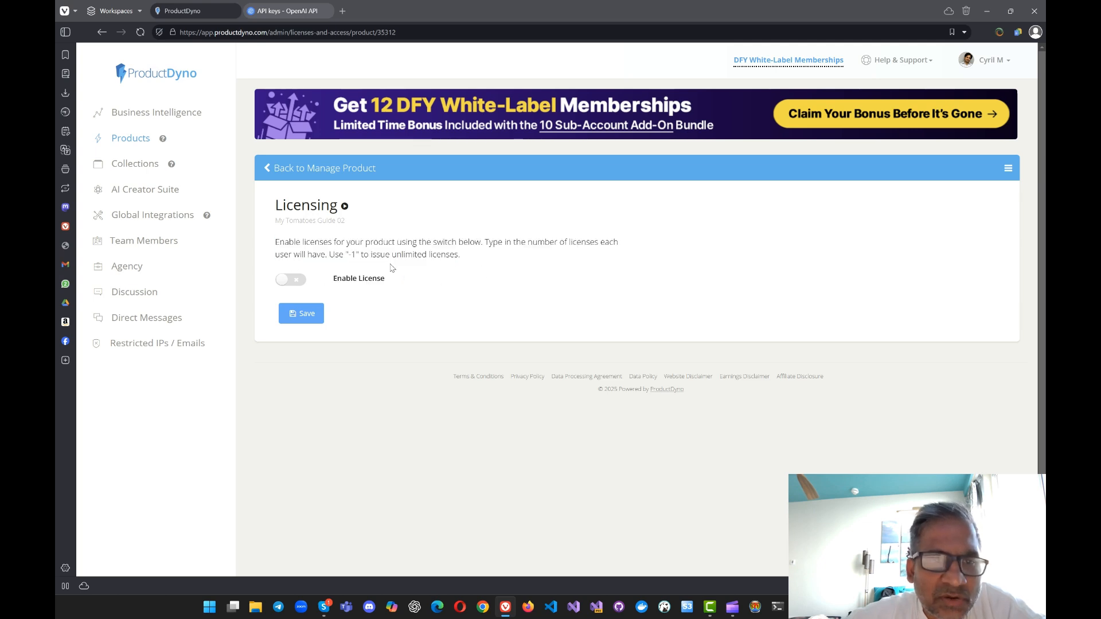
left_click(294, 282)
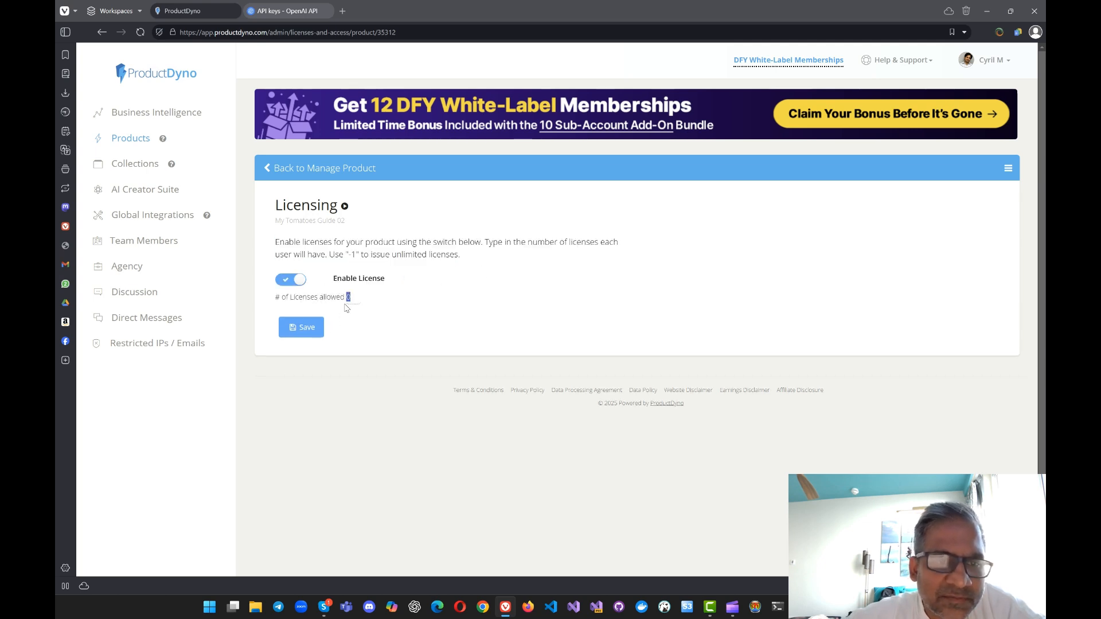
type("6")
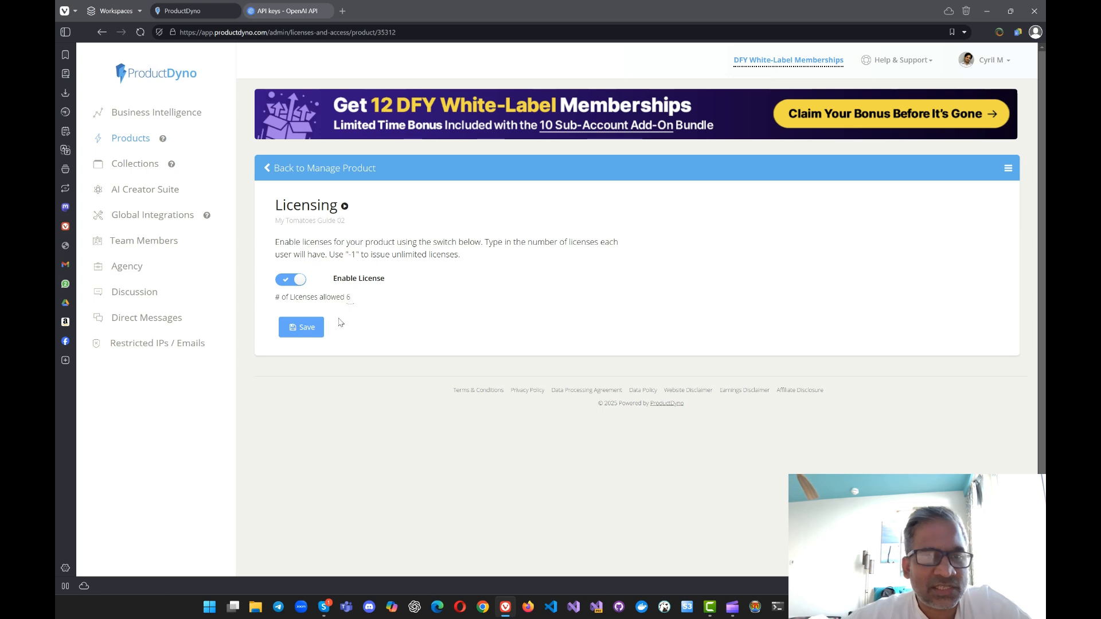
left_click_drag(401, 241, 573, 242)
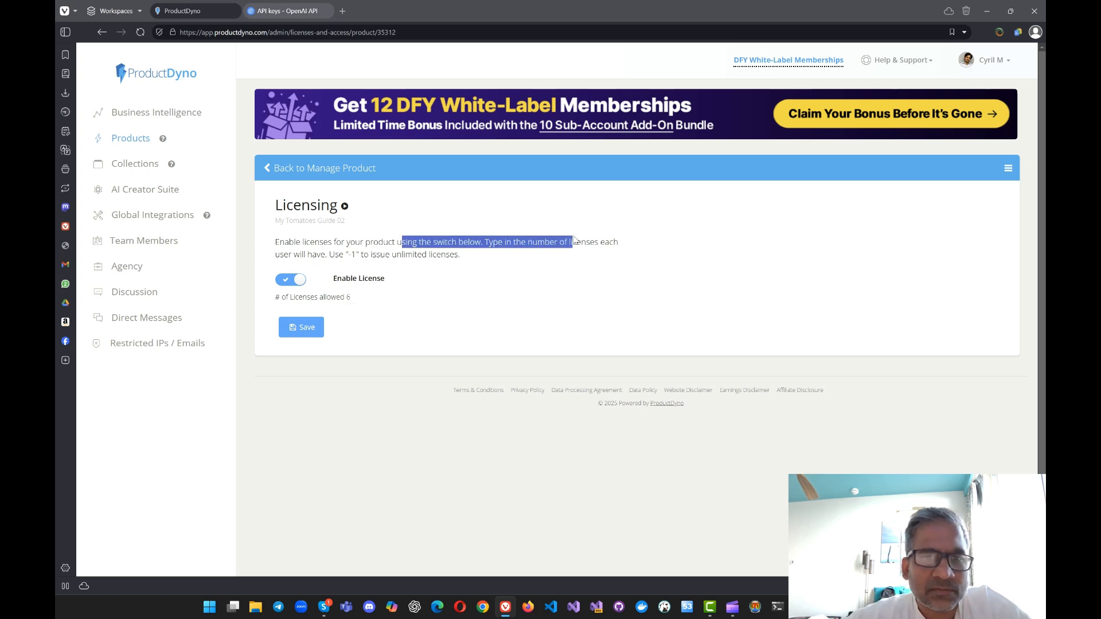
right_click(526, 201)
left_click(555, 215)
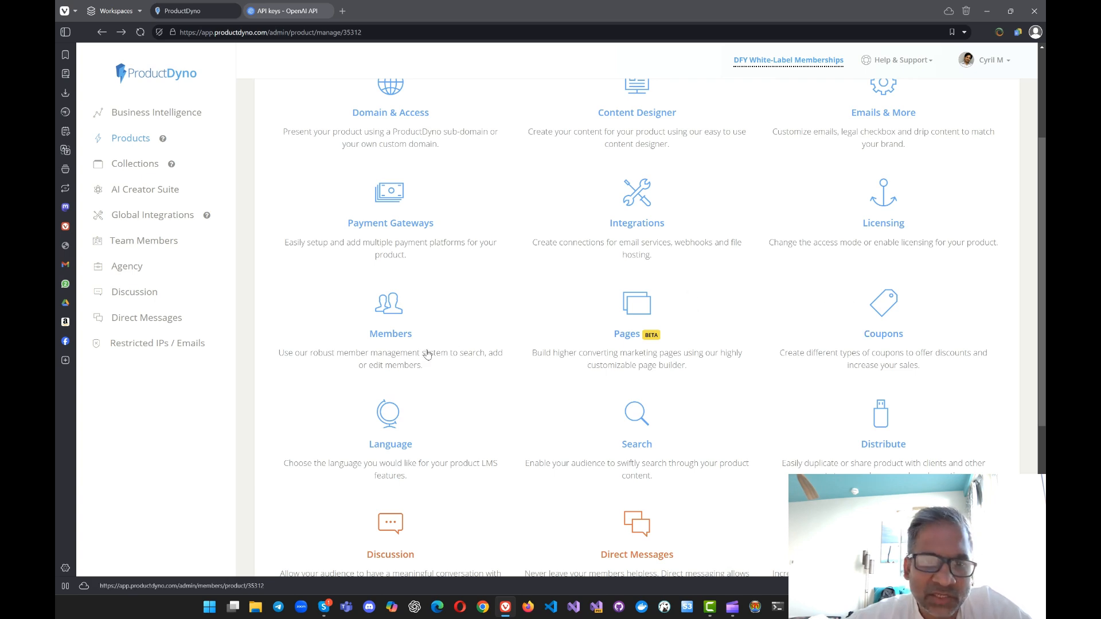
Step: Look over the product's Manage Members page and return to the product overview
left_click(386, 338)
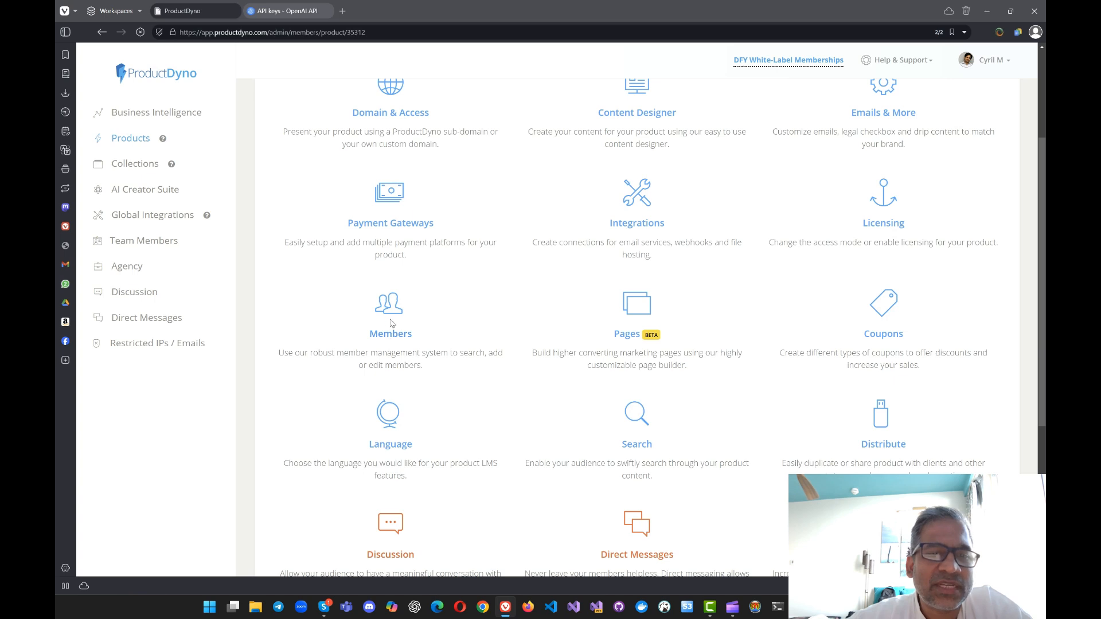
scroll(489, 415, "down", 1)
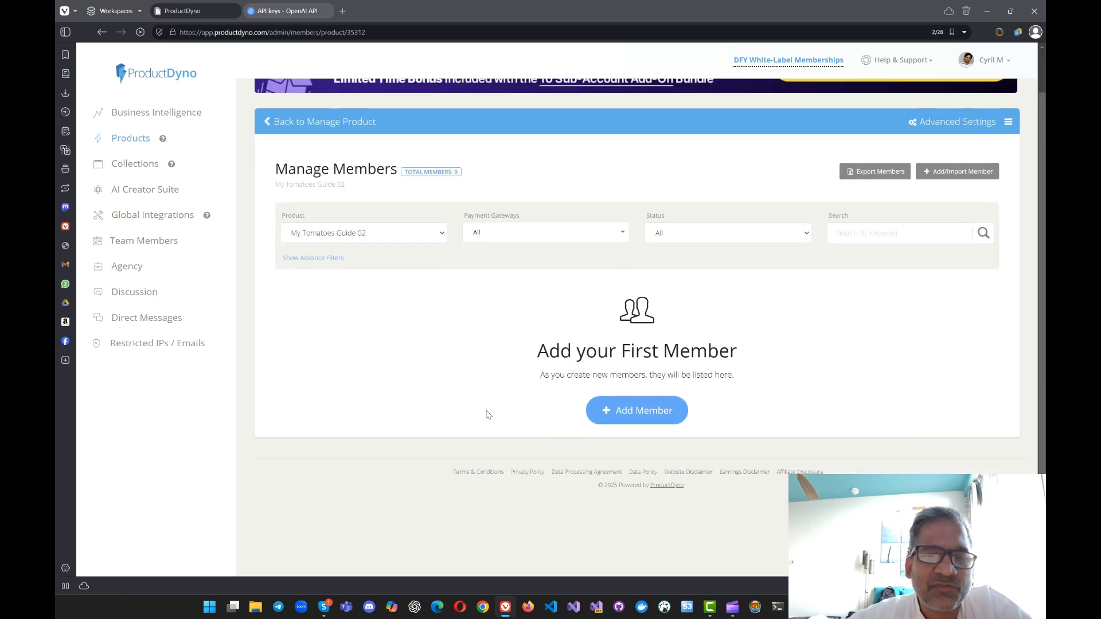
right_click(456, 287)
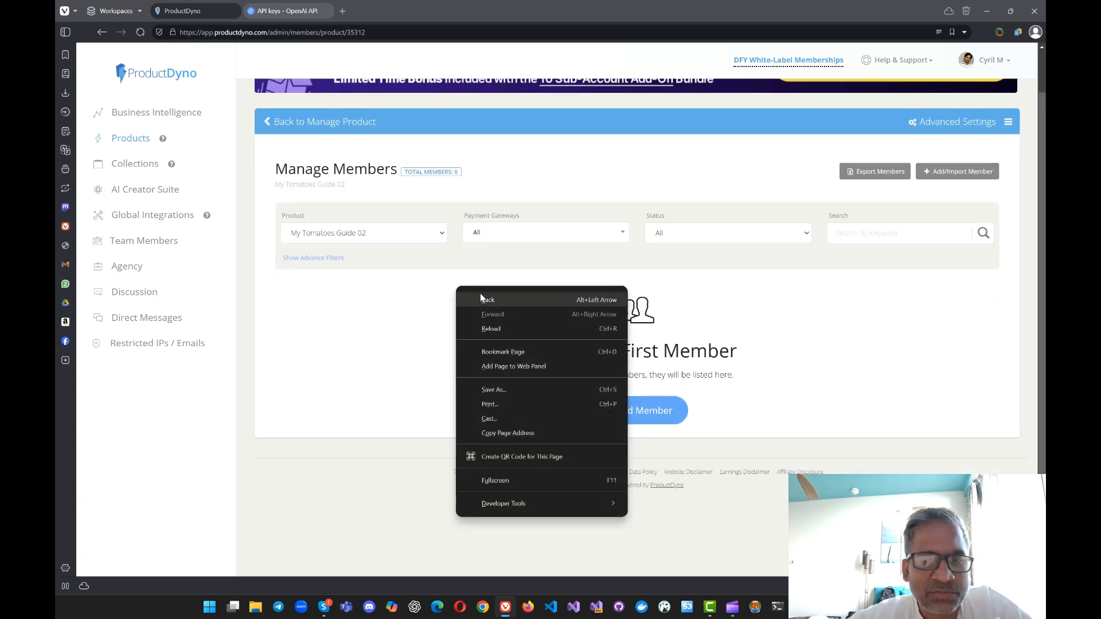
left_click(417, 304)
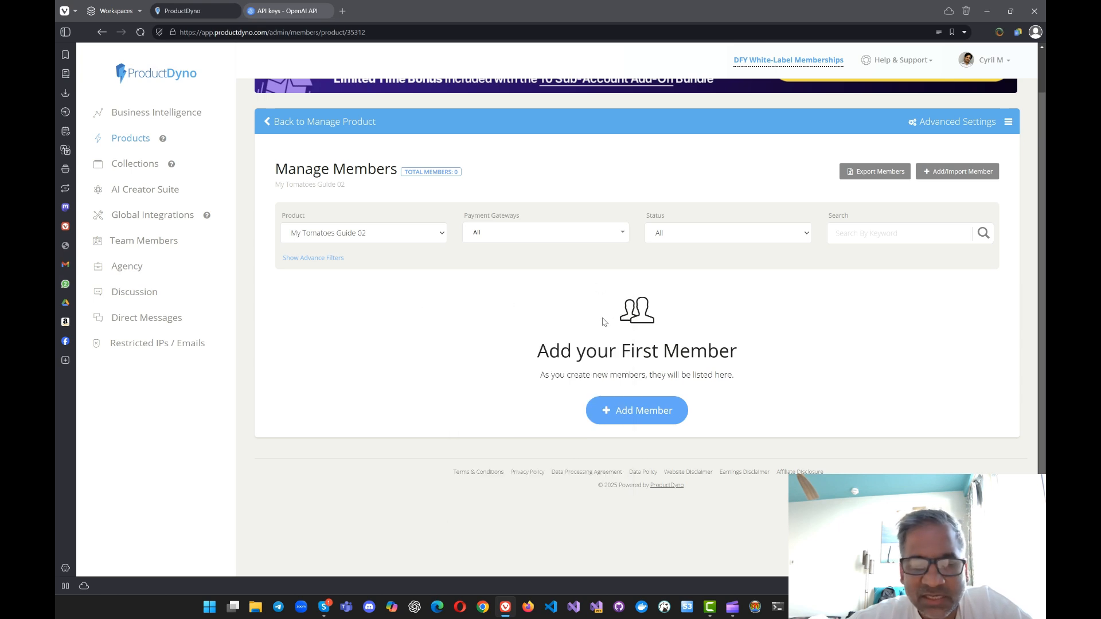
right_click(331, 346)
left_click(344, 343)
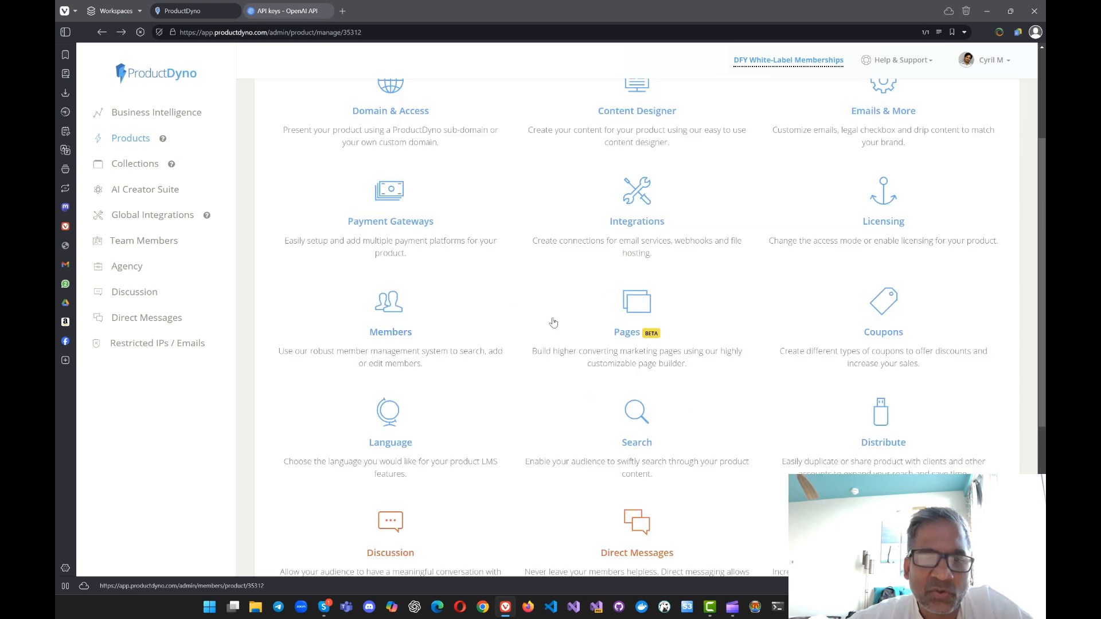
Step: Start adding a new page in the product's Pages area, browse the page templates, and select Bellatrix
left_click(638, 328)
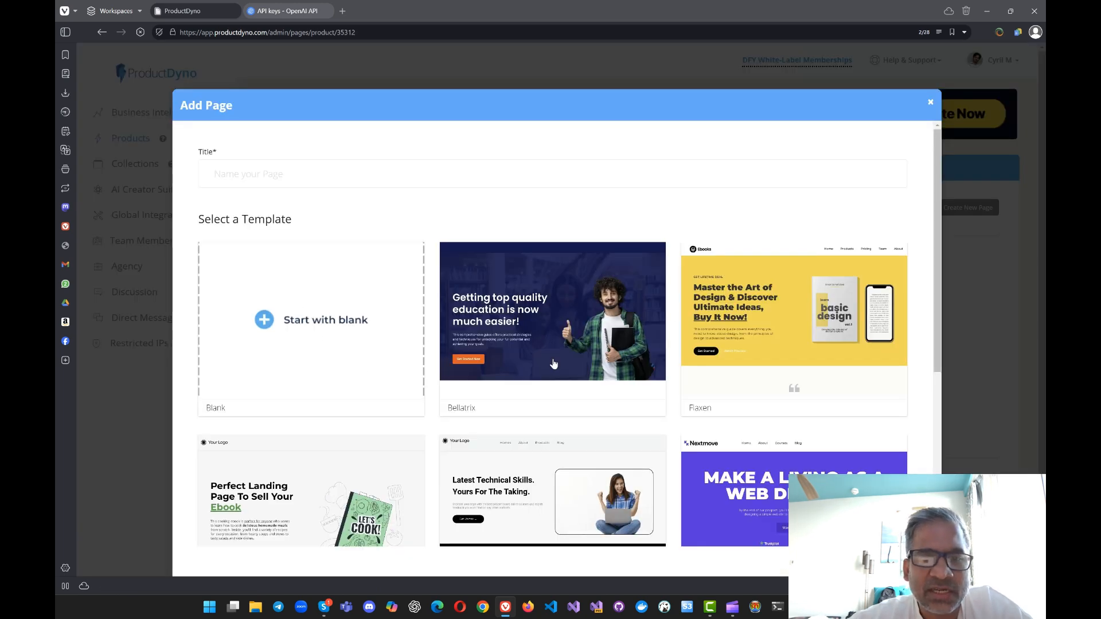
scroll(555, 296, "down", 4)
scroll(555, 297, "up", 4)
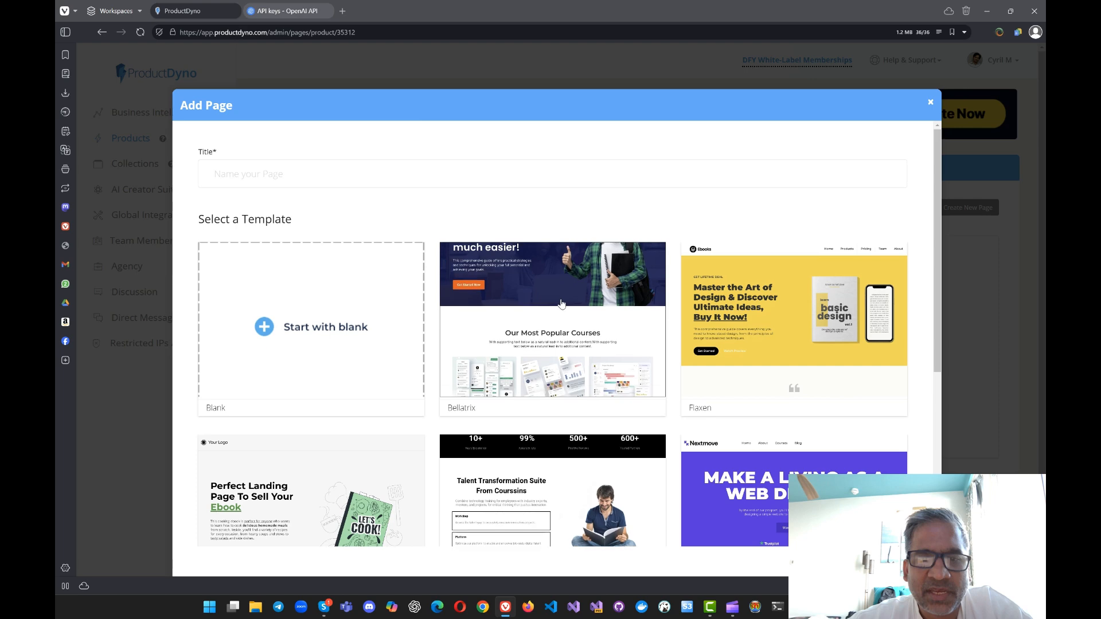
scroll(562, 180, "down", 3)
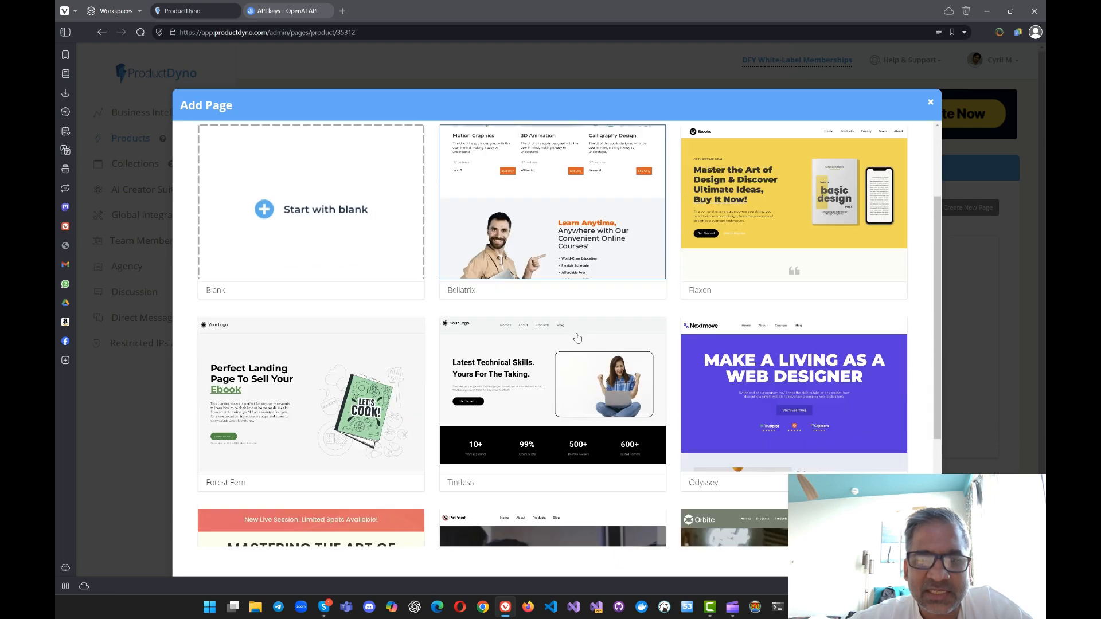
scroll(561, 258, "down", 1)
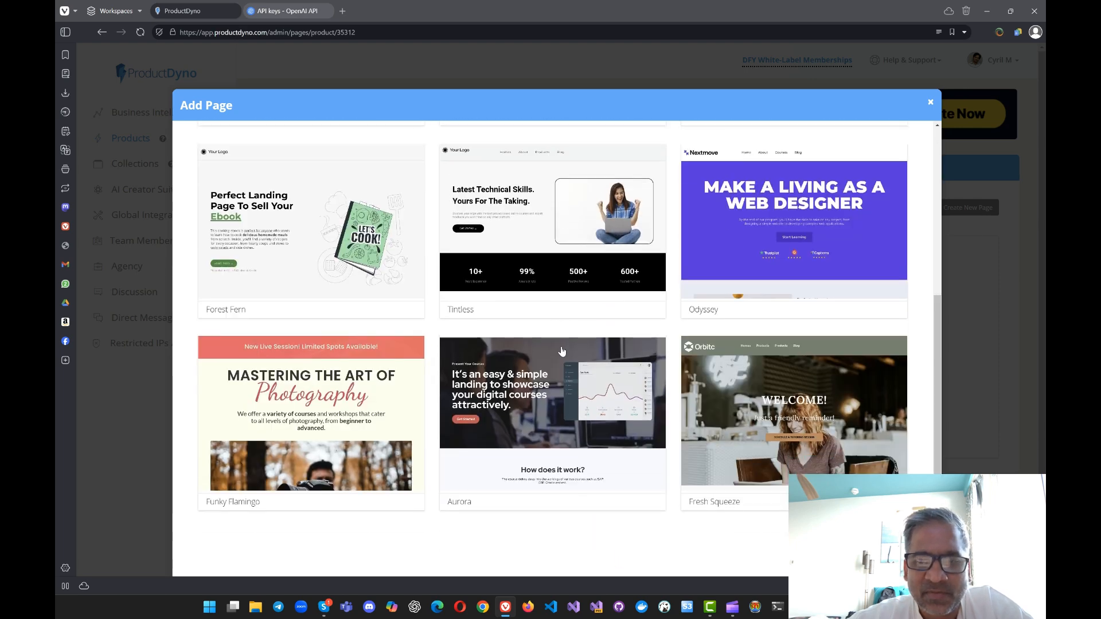
scroll(561, 356, "up", 4)
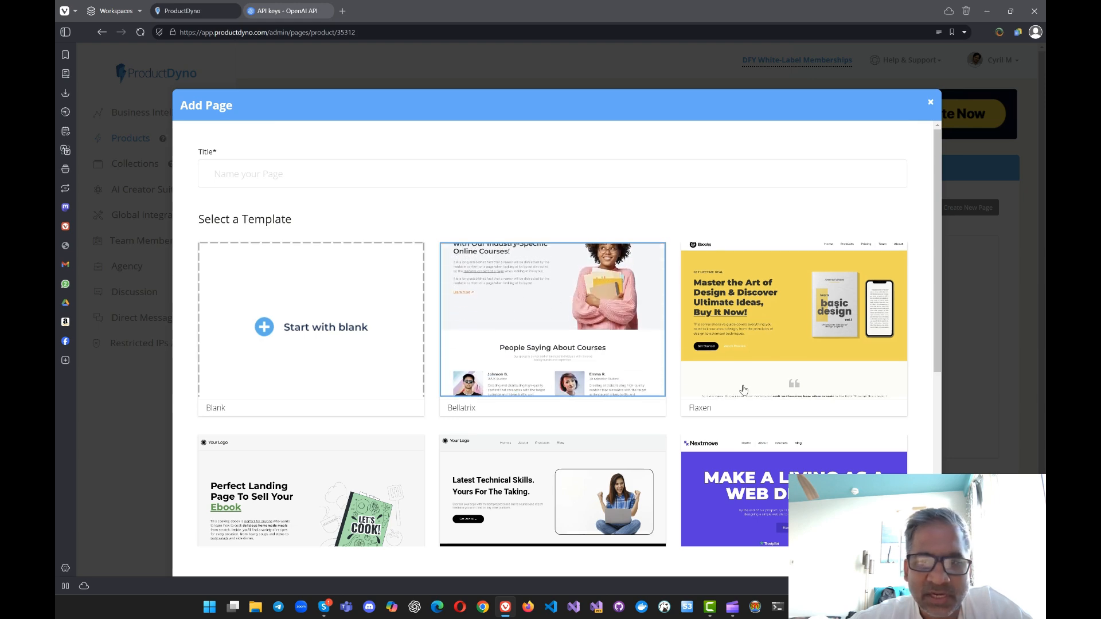
Step: Try to submit the new page without a title, and fill in "Sales page" as its title
scroll(558, 309, "down", 3)
scroll(557, 333, "down", 1)
left_click(889, 541)
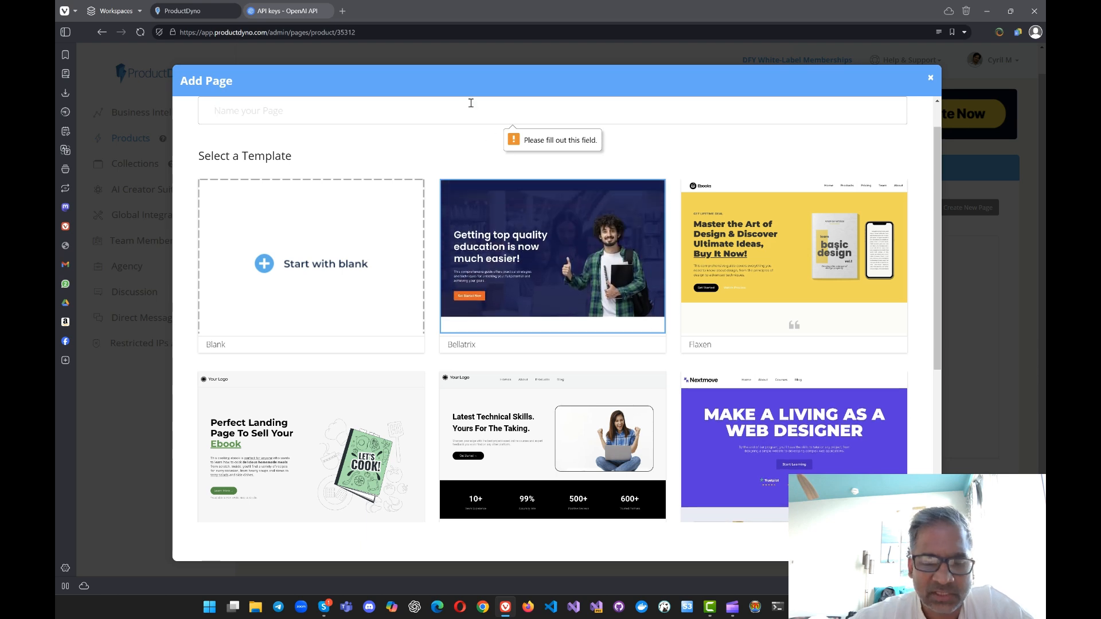
type("Sales page")
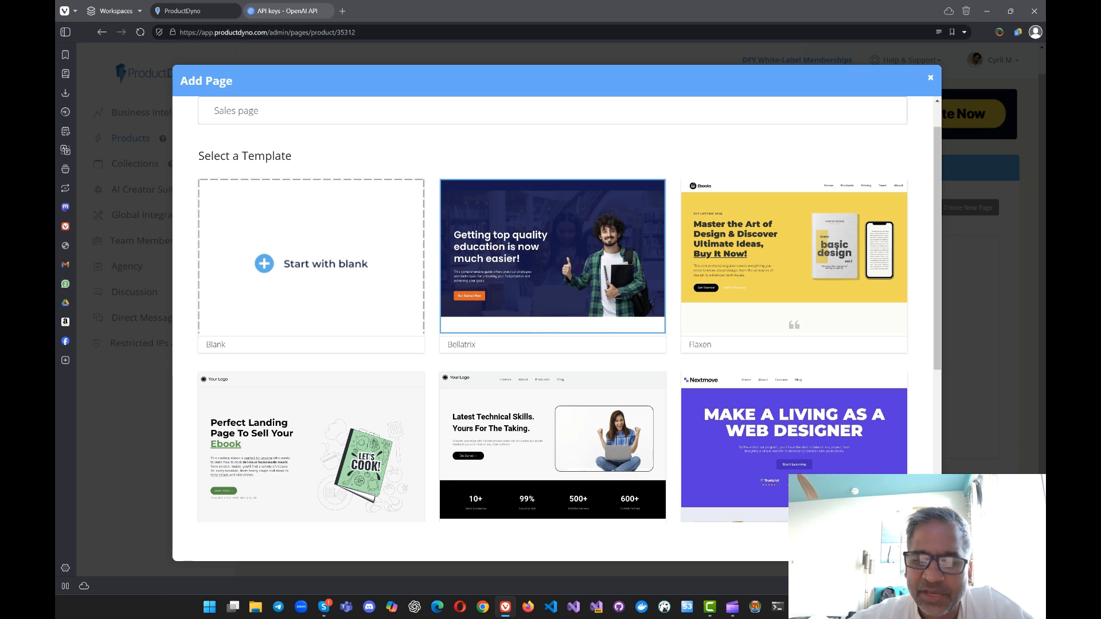
Step: Create the Sales page from the Bellatrix template and open it in the page editor
key("Return")
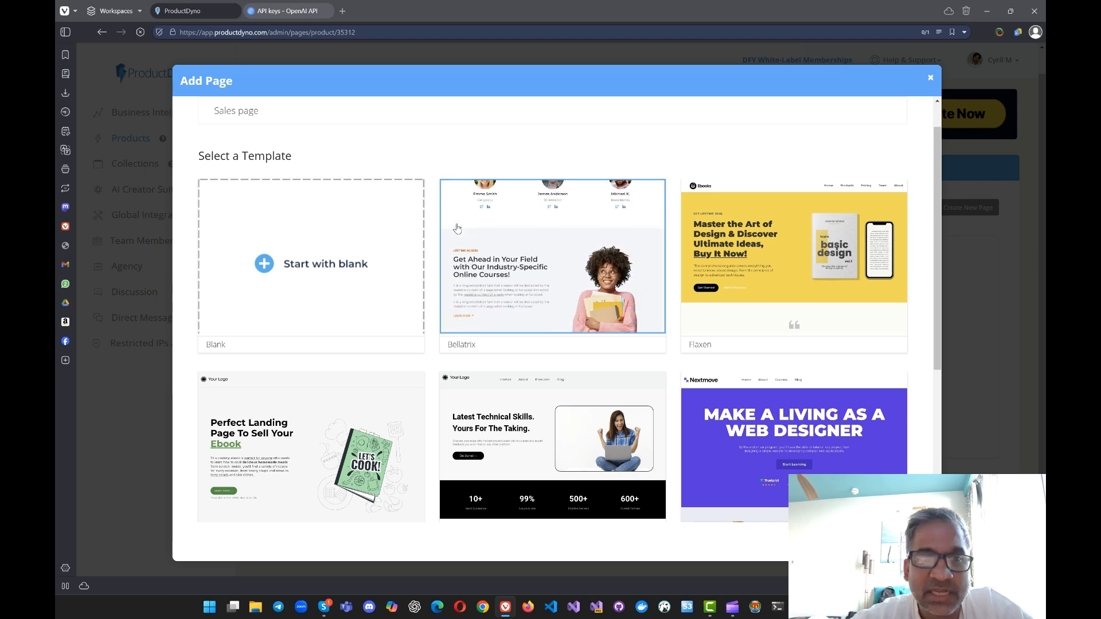
left_click(594, 230)
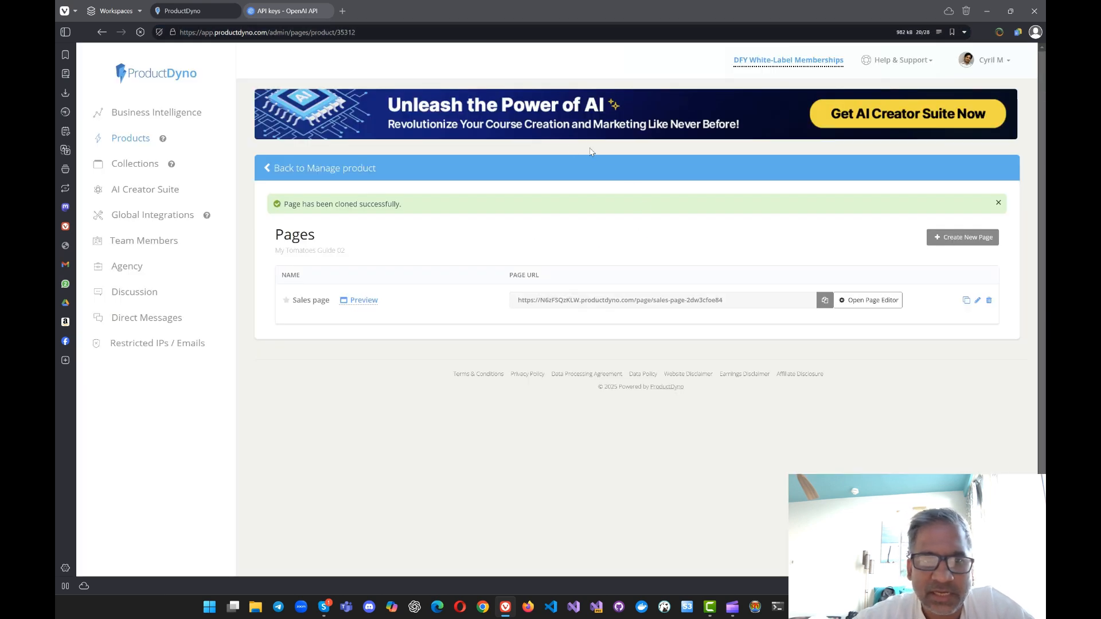
left_click(870, 309)
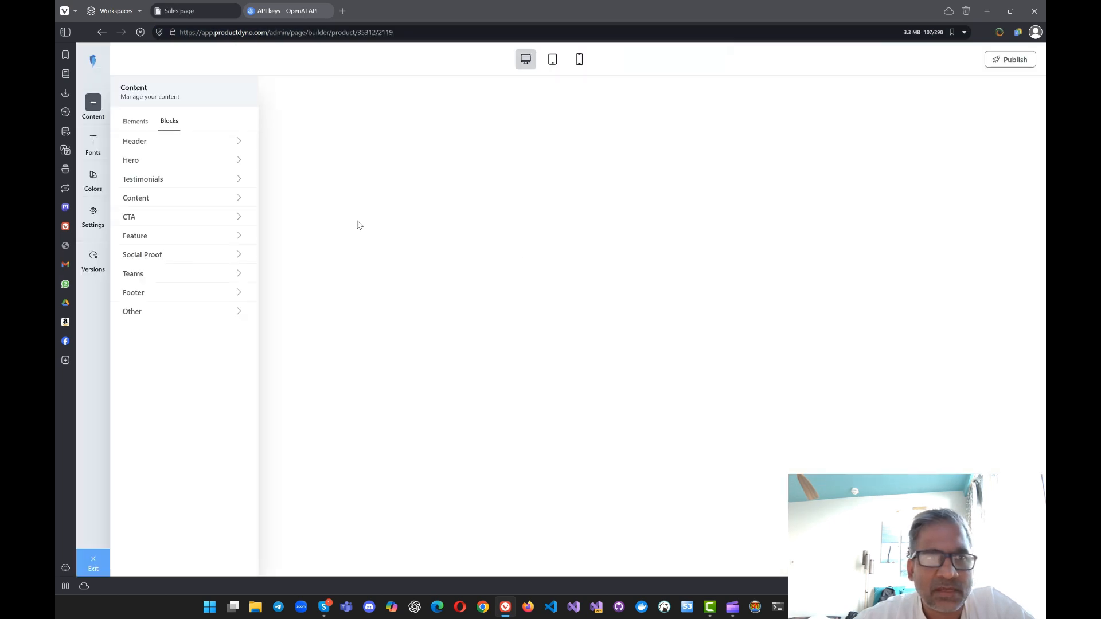
Step: Look over the page content, the Header blocks and the available page elements
scroll(559, 260, "down", 5)
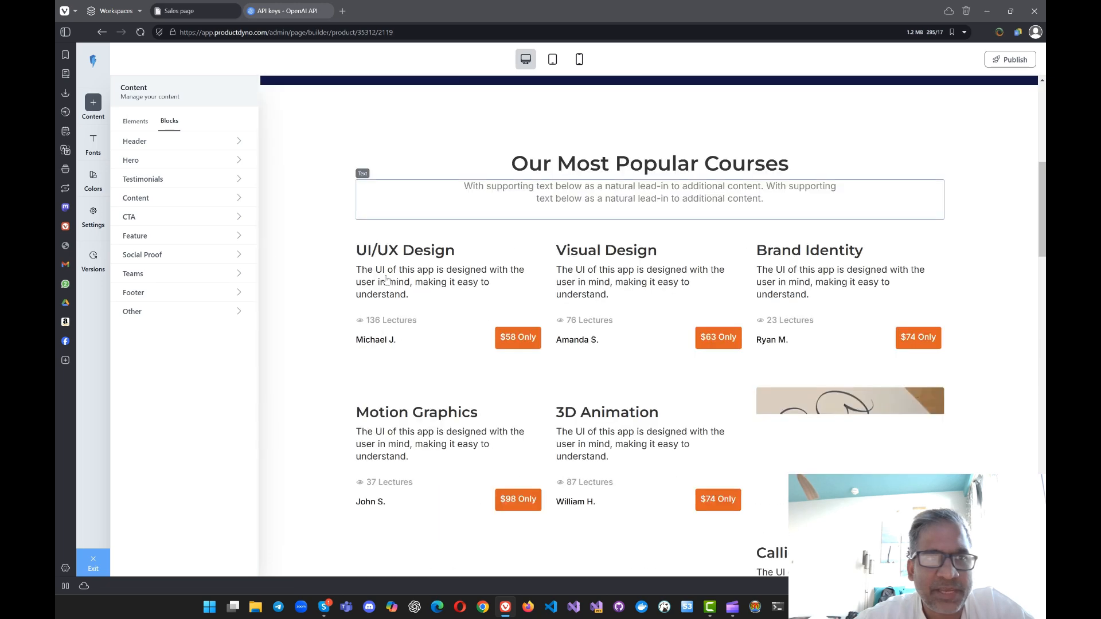
left_click(180, 141)
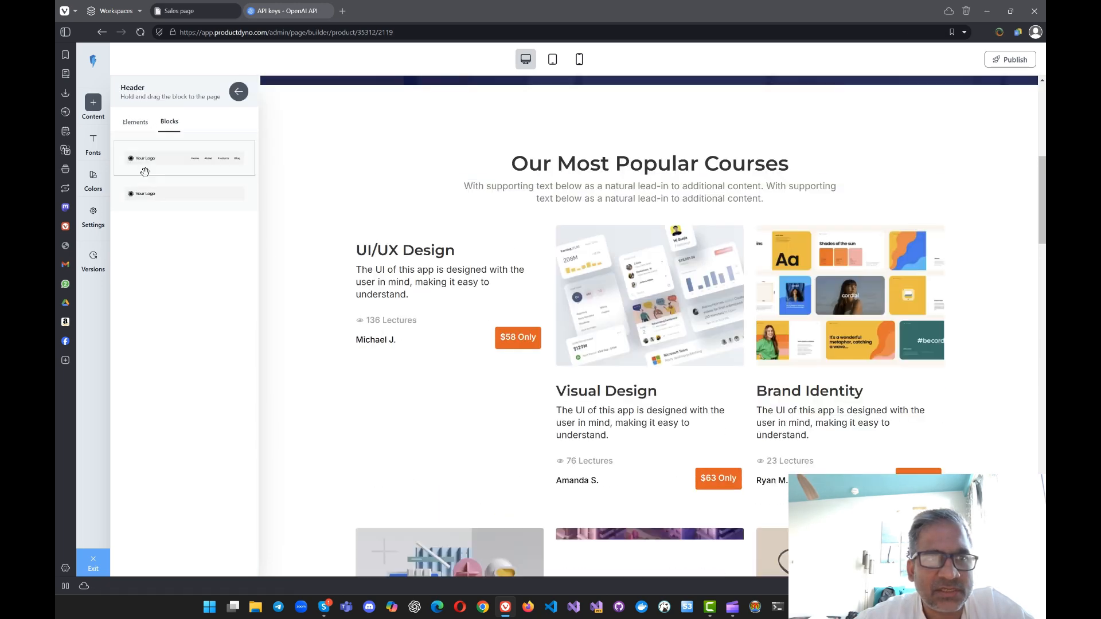
left_click(141, 123)
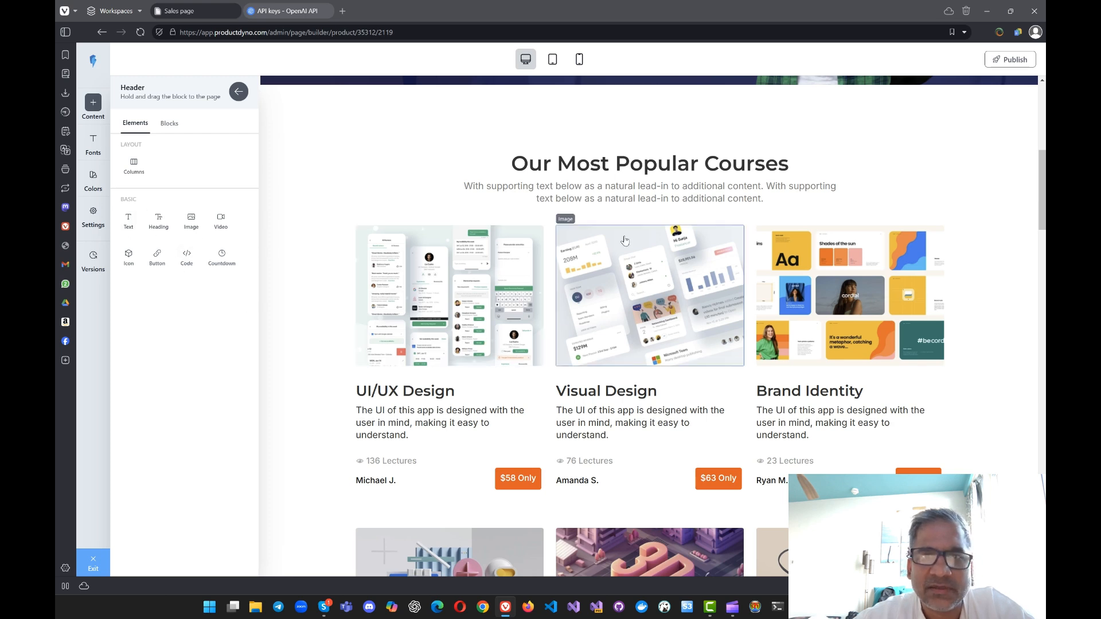
Step: Inspect the settings of the text, images, headings and row in the "Our Most Popular Courses" section
left_click(639, 189)
left_click(547, 172)
left_click(520, 265)
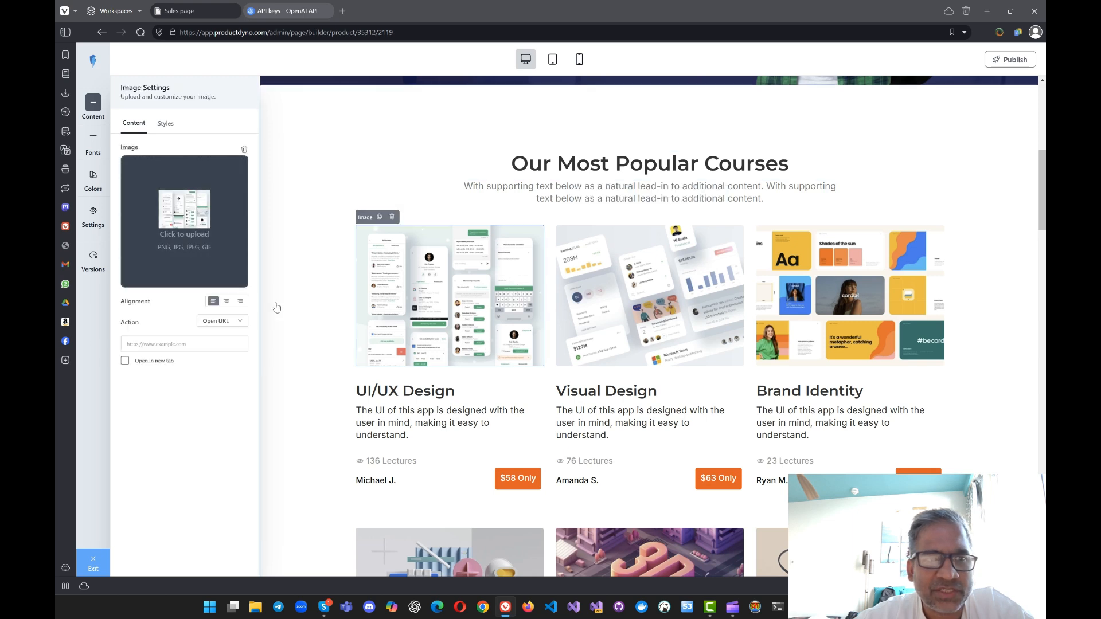
left_click(413, 391)
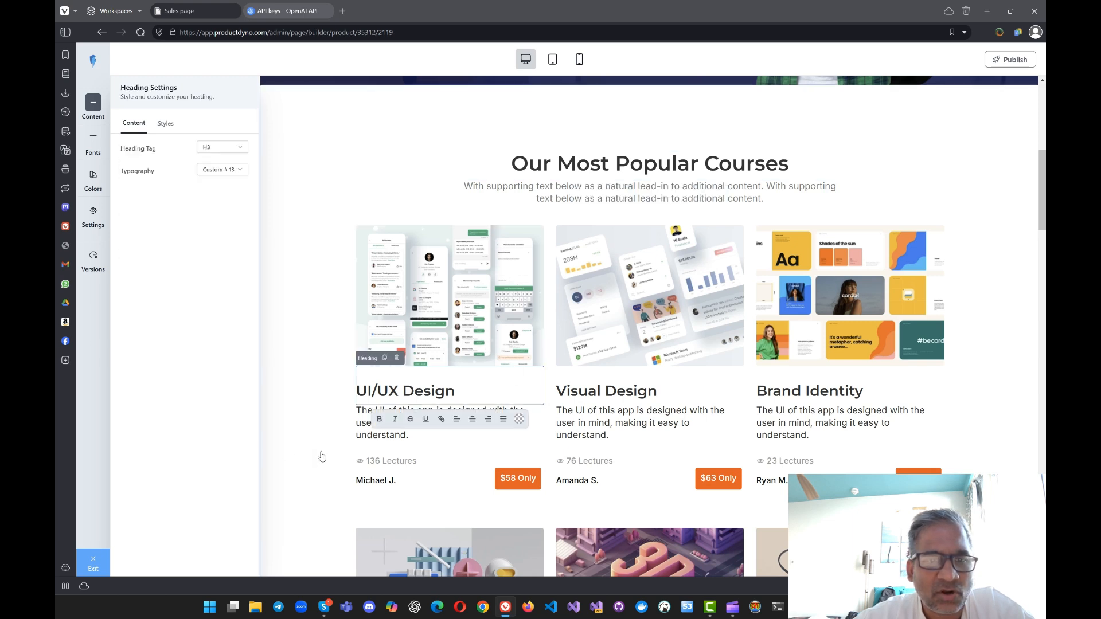
left_click(360, 440)
left_click(391, 508)
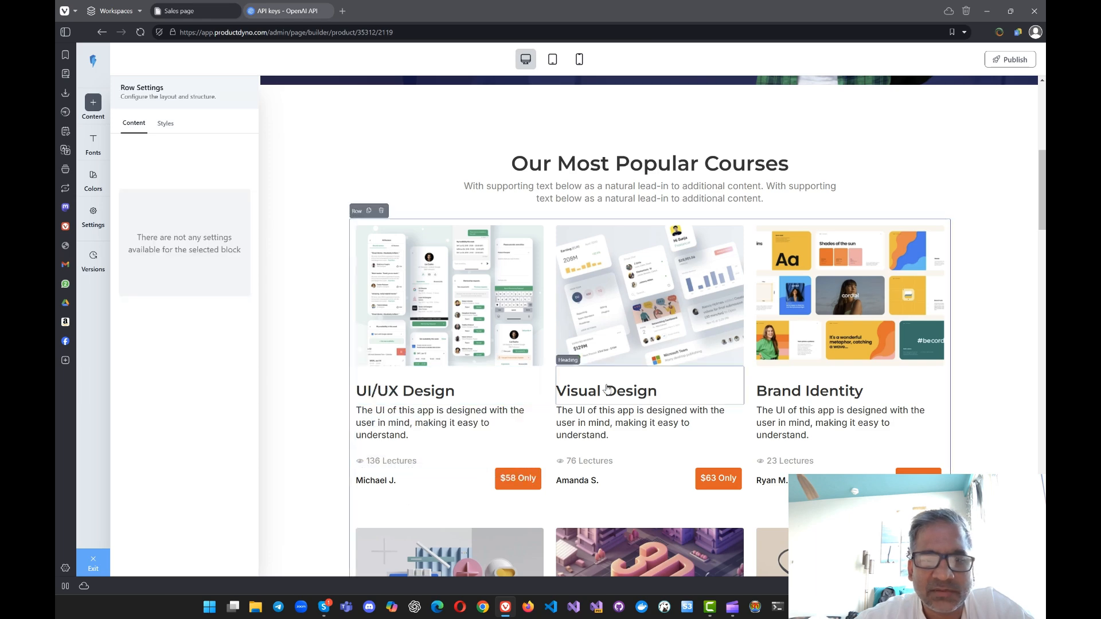
left_click(609, 445)
left_click(654, 388)
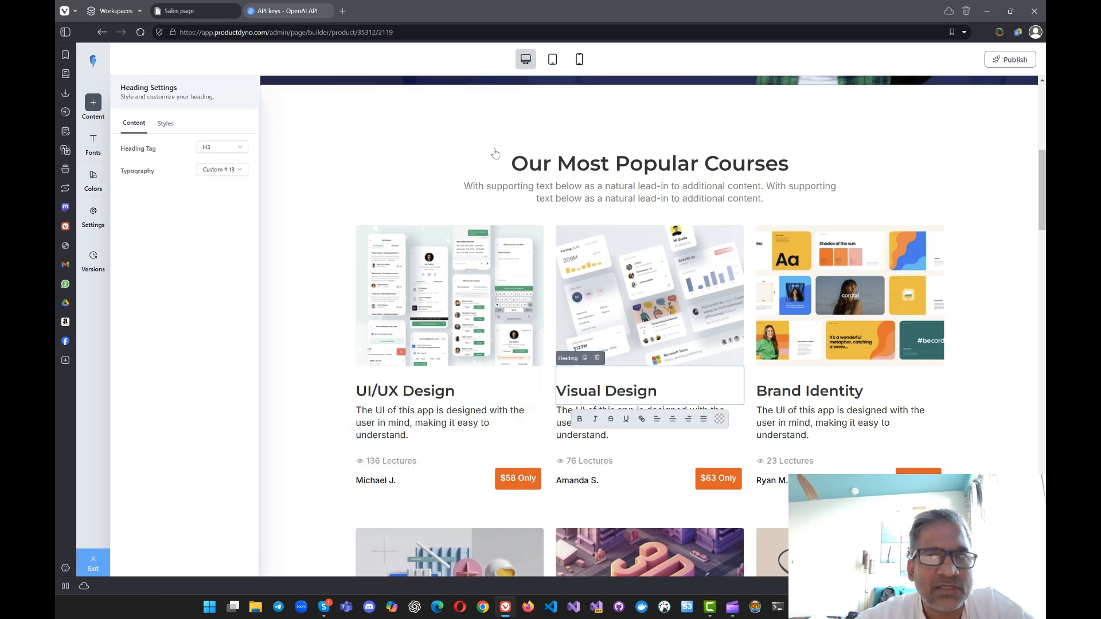
Step: Preview the page in tablet and mobile layouts, return to desktop view and select the "Our Most Popular Courses" heading
left_click(560, 59)
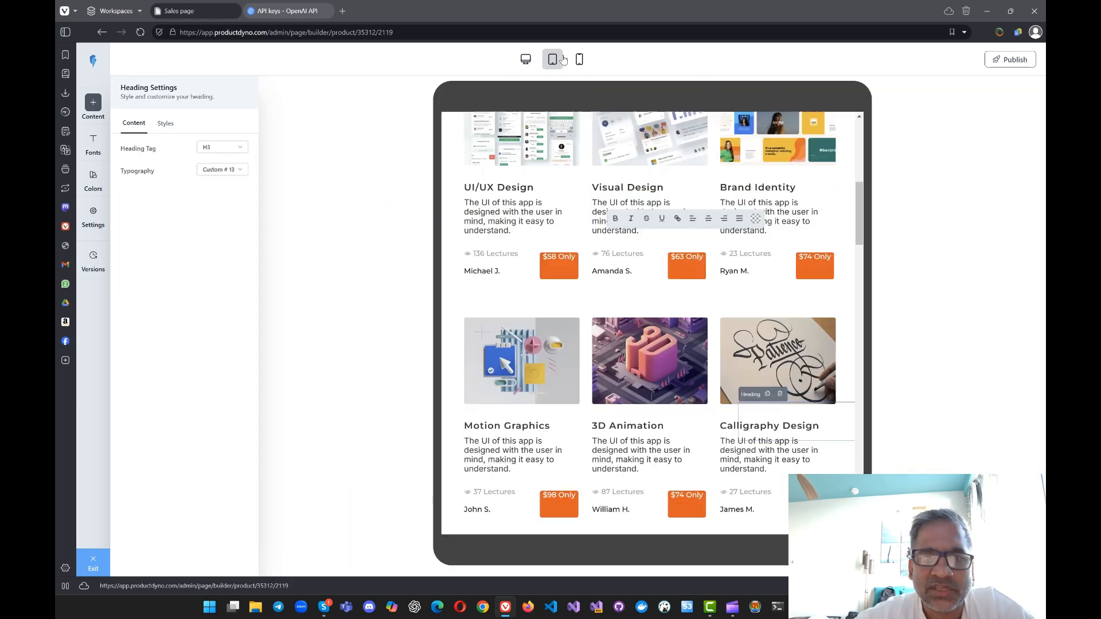
left_click(528, 62)
left_click(579, 59)
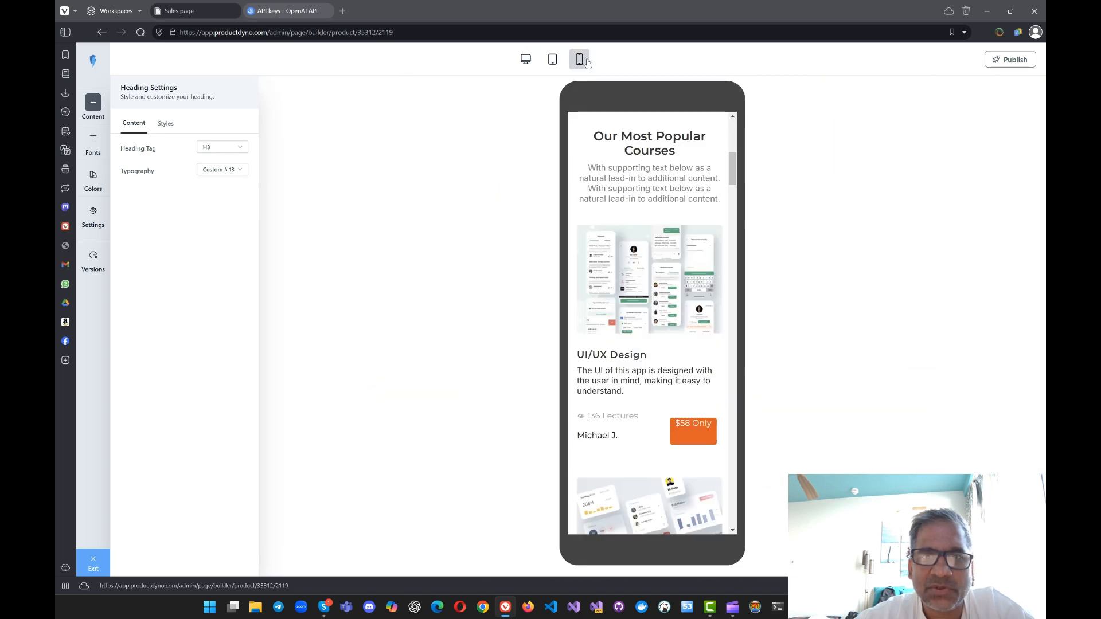
left_click(526, 60)
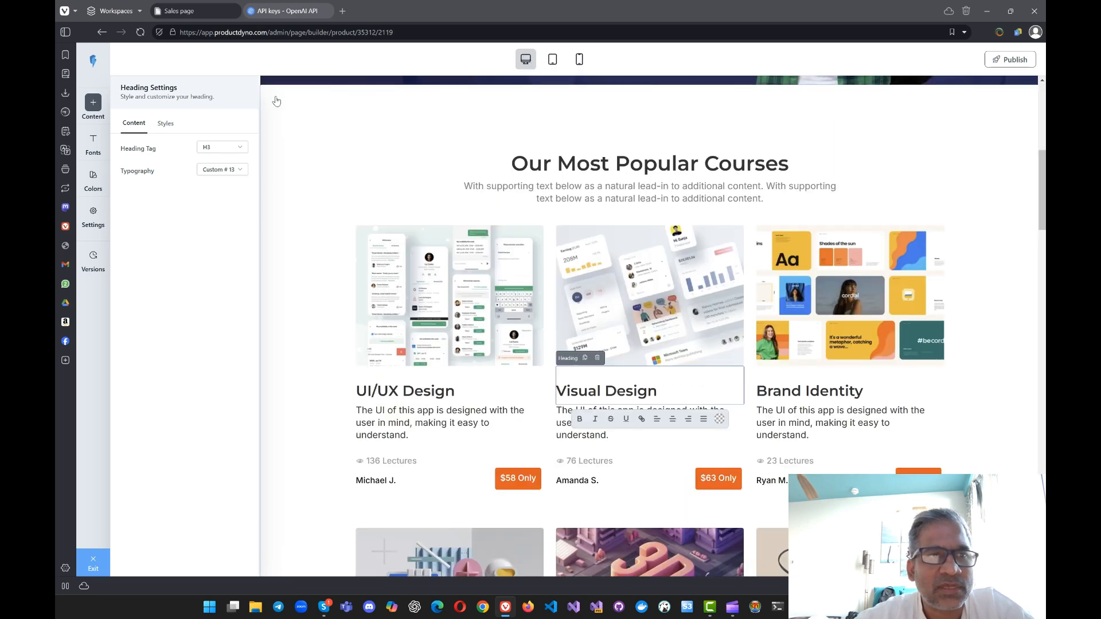
left_click(596, 168)
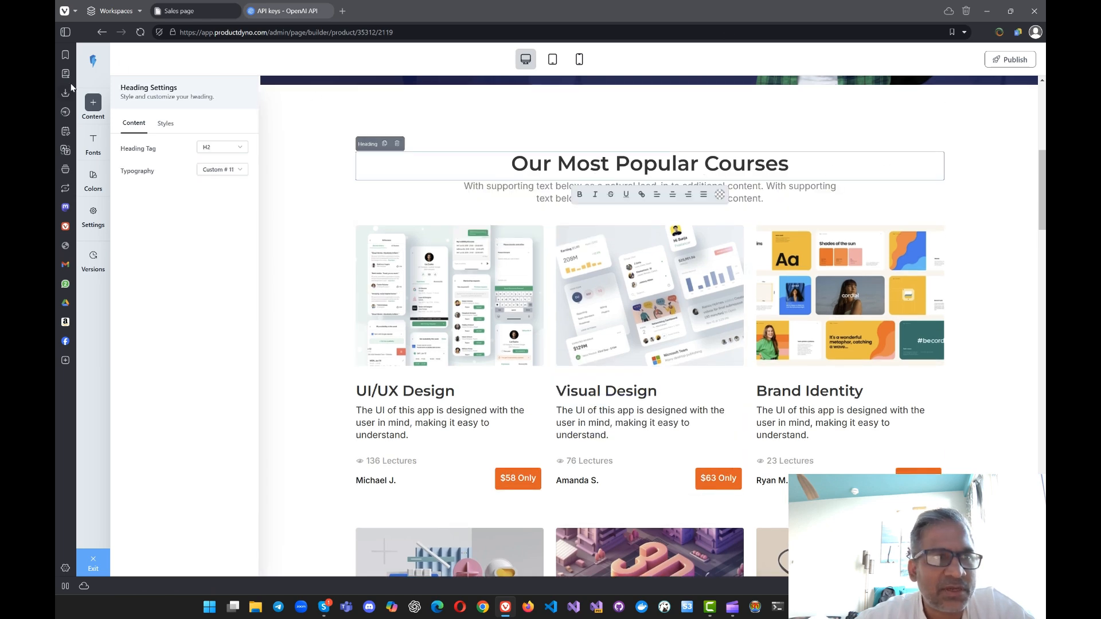
Step: Leave the page editor for the Pages list, preview the Sales page and close the preview
left_click(103, 32)
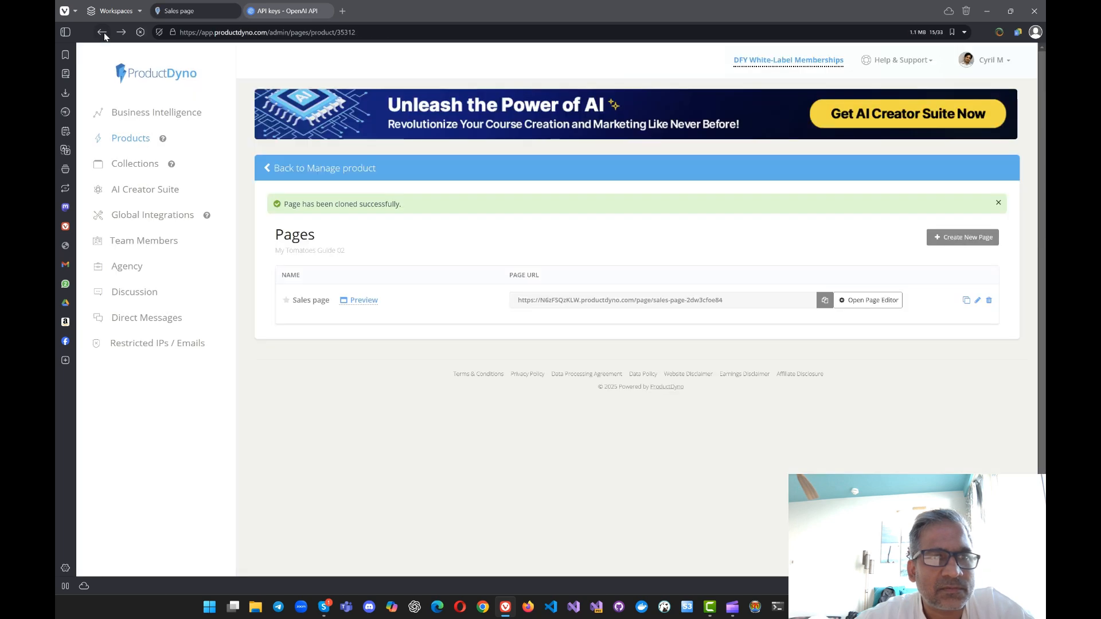
right_click(104, 33)
left_click(459, 179)
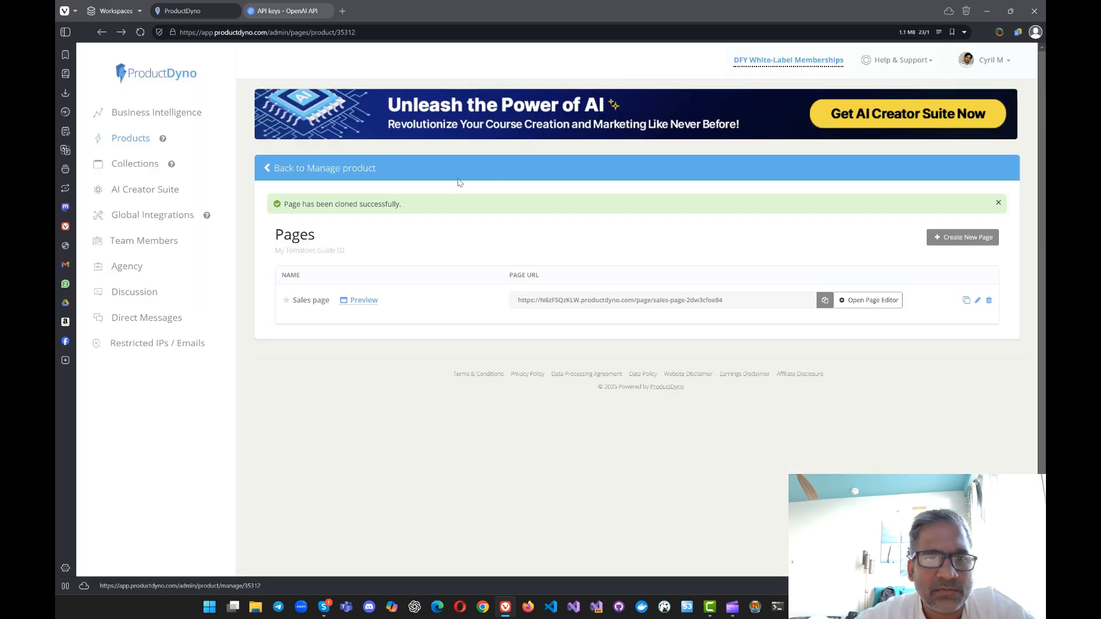
left_click(360, 300)
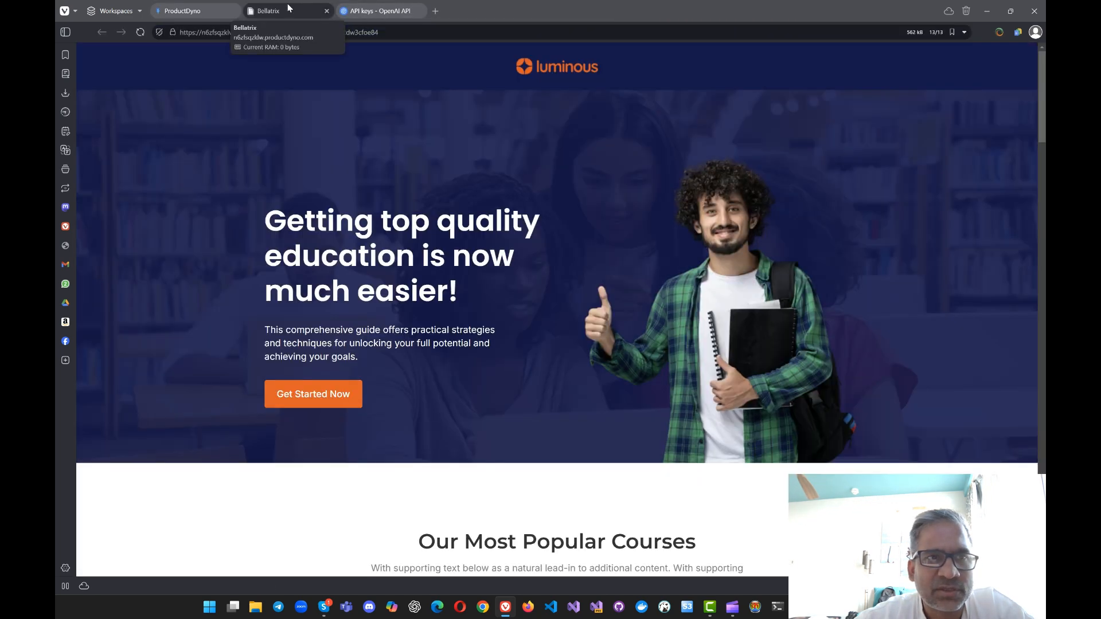
middle_click(289, 8)
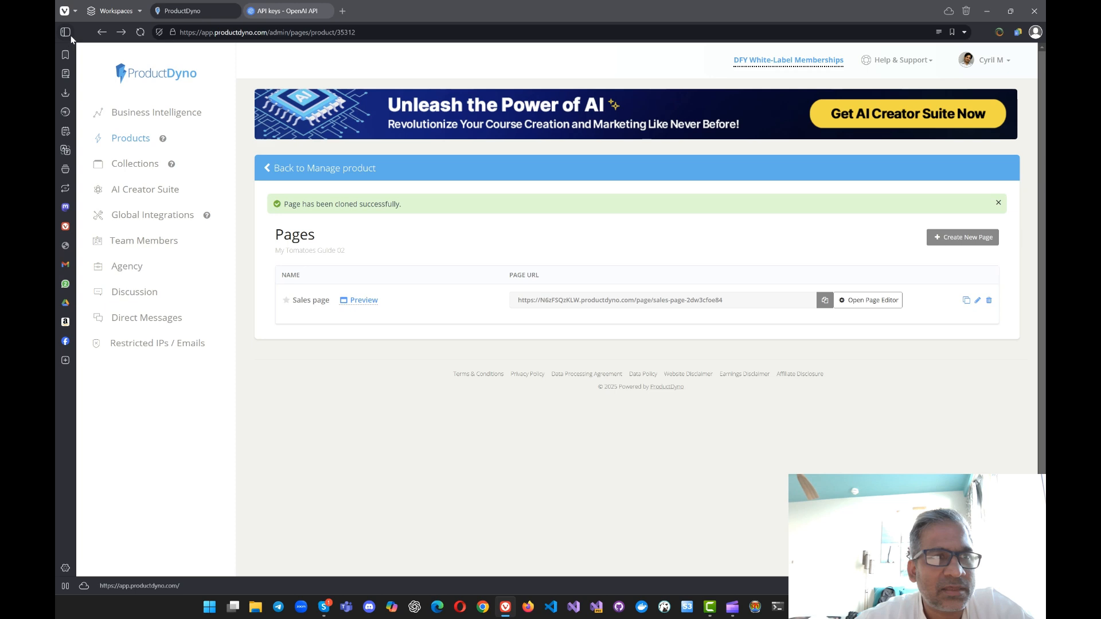
Step: Return to the product overview, check the product's Search setting and come back to the overview
left_click(103, 33)
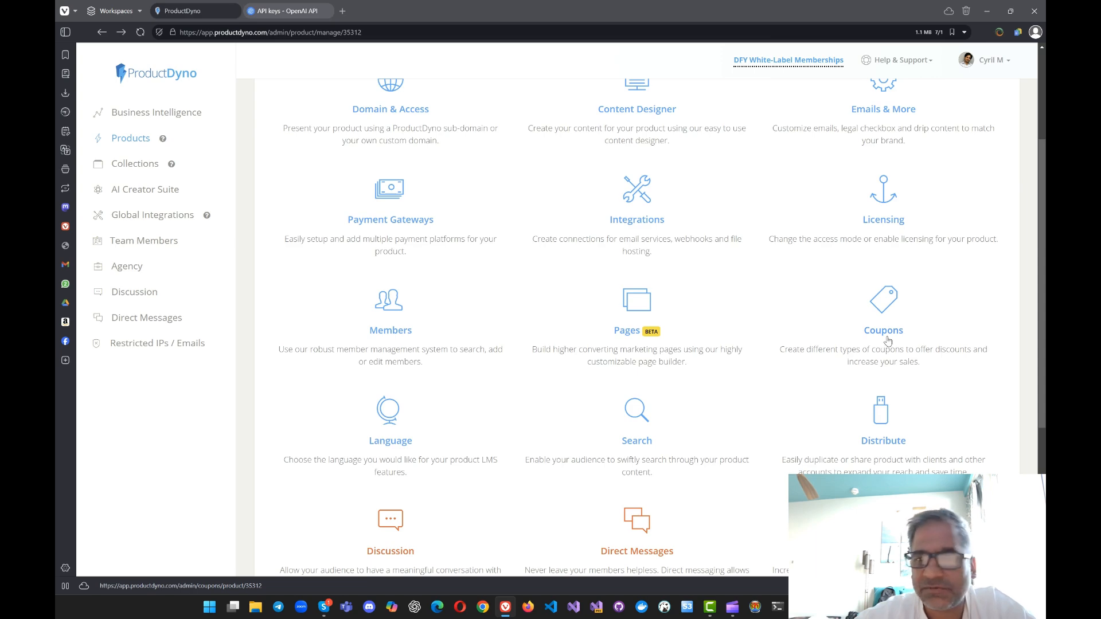
scroll(886, 340, "down", 5)
scroll(831, 271, "up", 3)
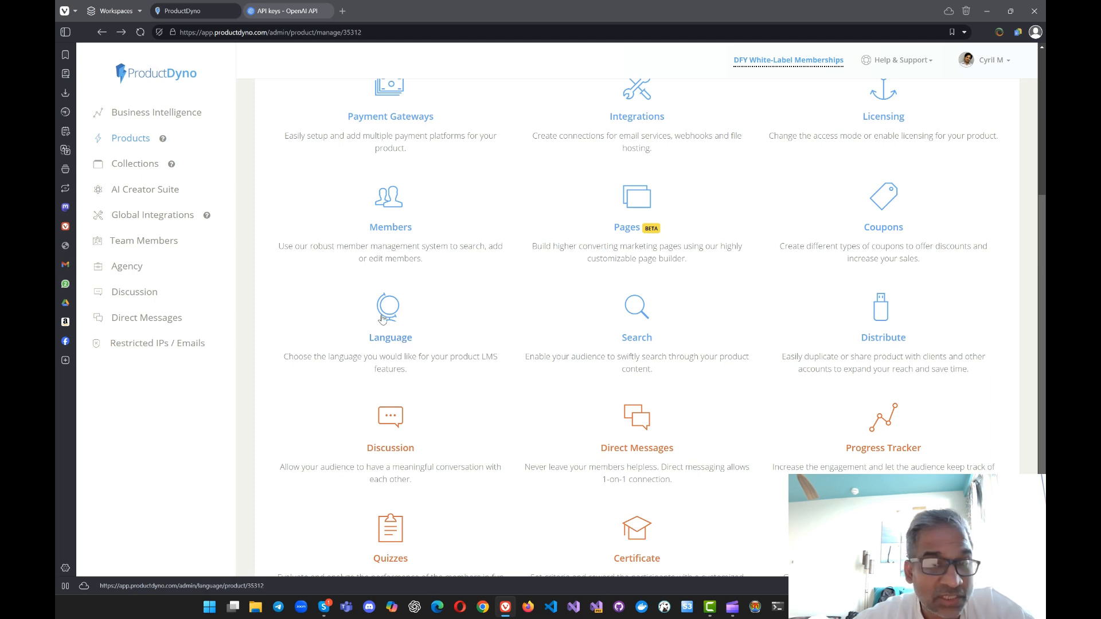
left_click(648, 347)
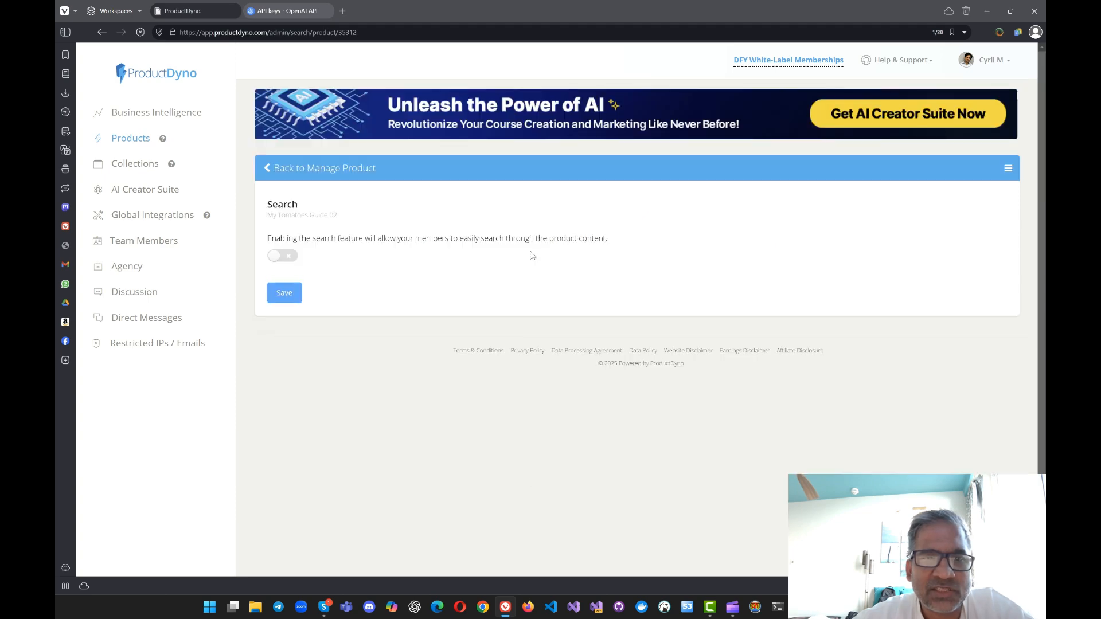
right_click(532, 256)
left_click(542, 261)
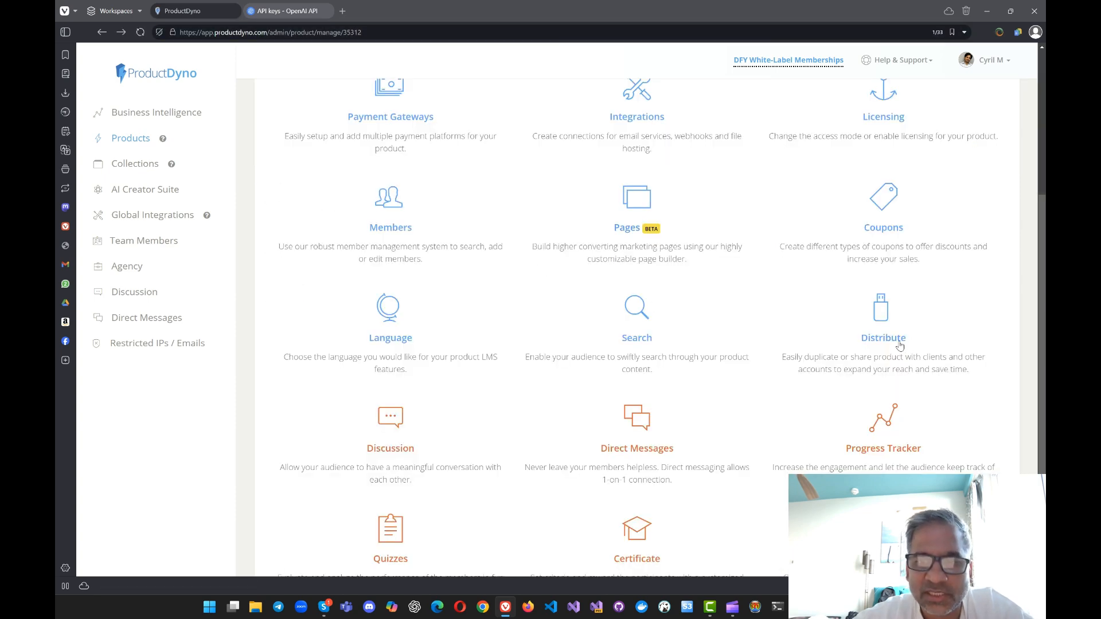
Step: Look over the product's Distribute options, including Secure Shareable Link, and return to the product overview
scroll(899, 344, "down", 3)
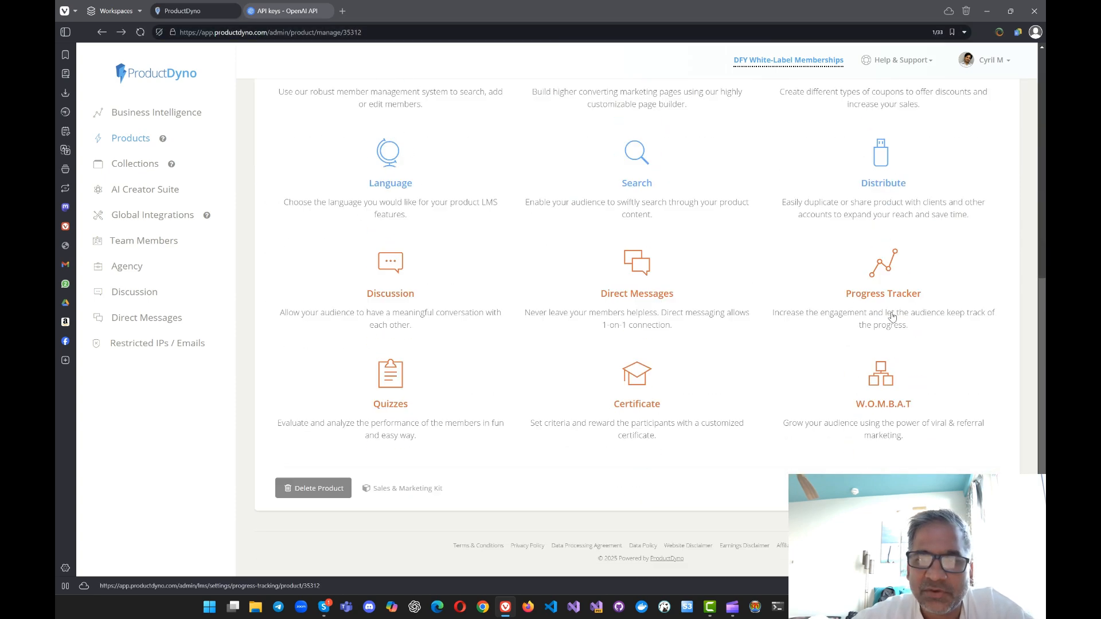
left_click(873, 189)
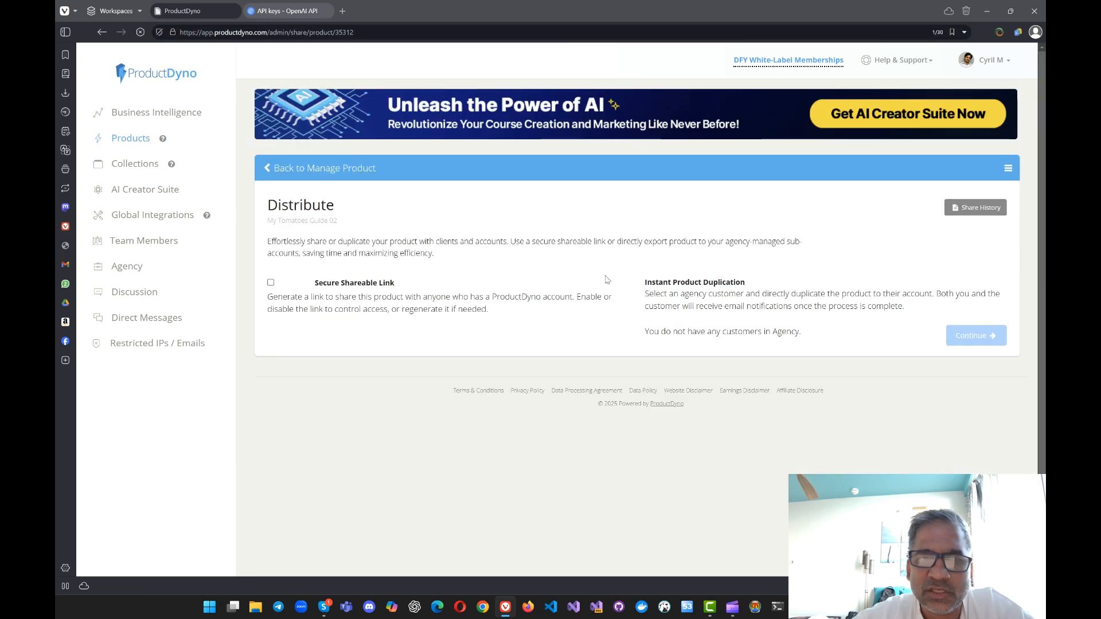
left_click_drag(369, 252, 373, 286)
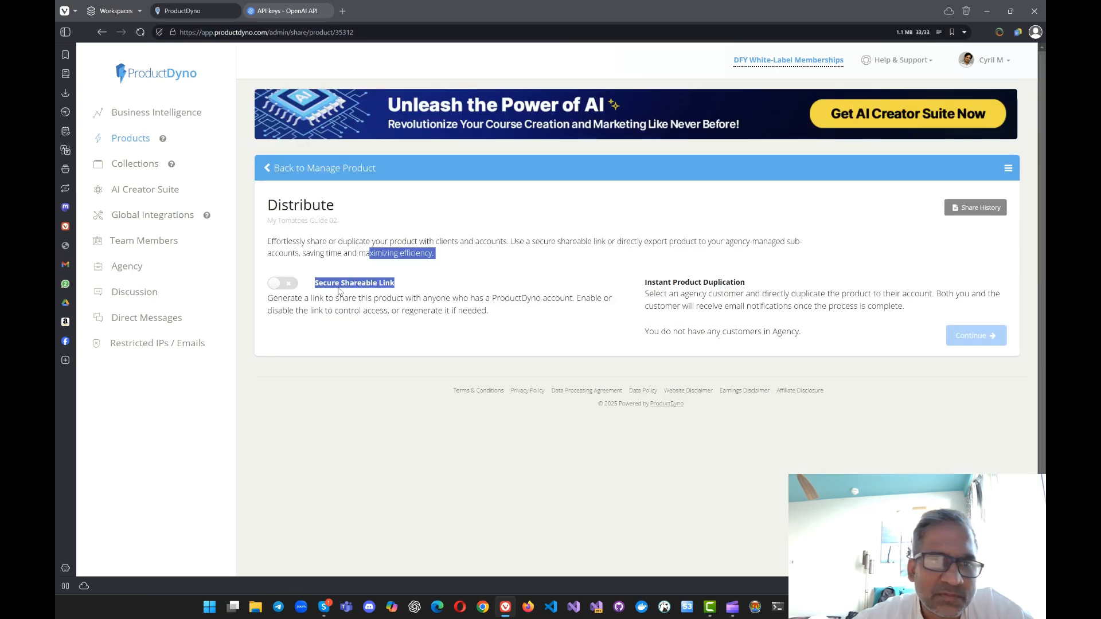
left_click(318, 292)
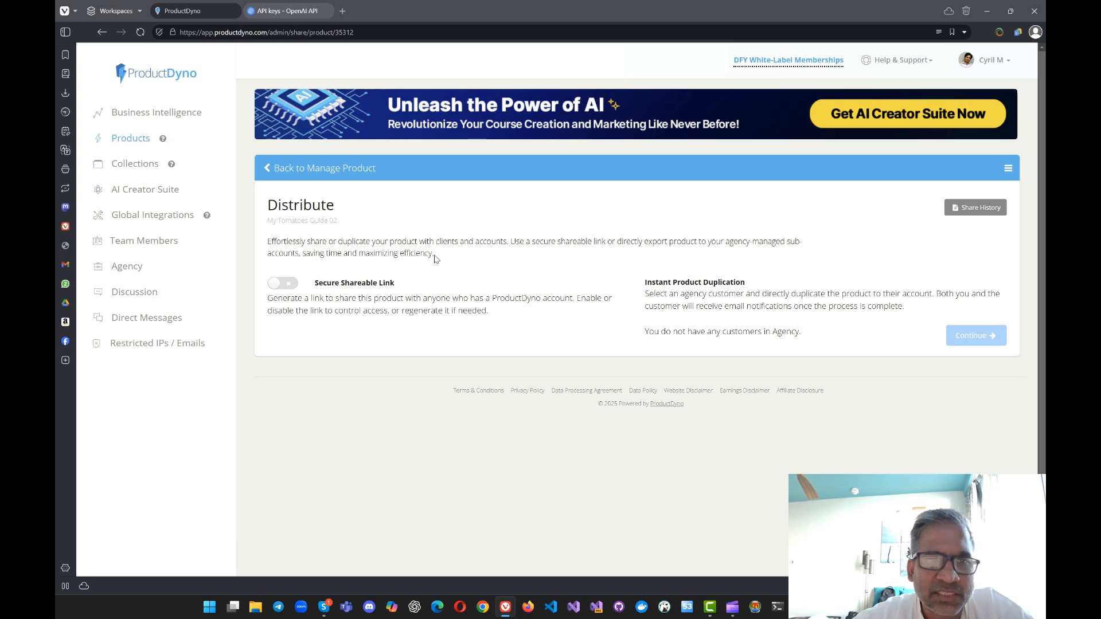
right_click(484, 247)
left_click(492, 258)
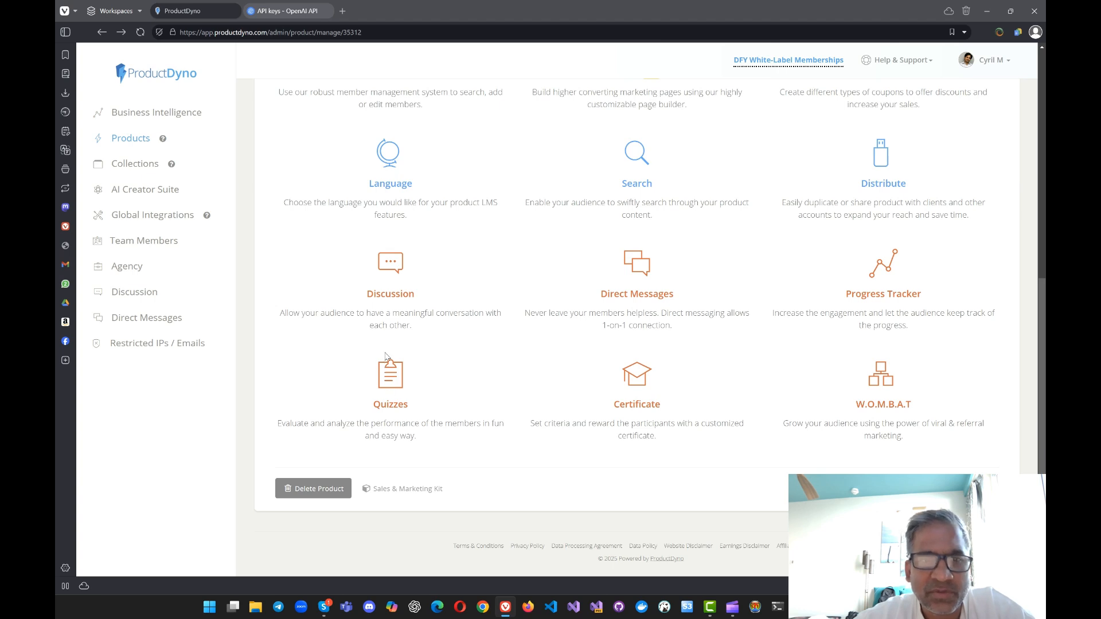
Step: Try enabling Discussion for the product to view its moderation and profile options, and go back to the overview without saving
left_click(387, 301)
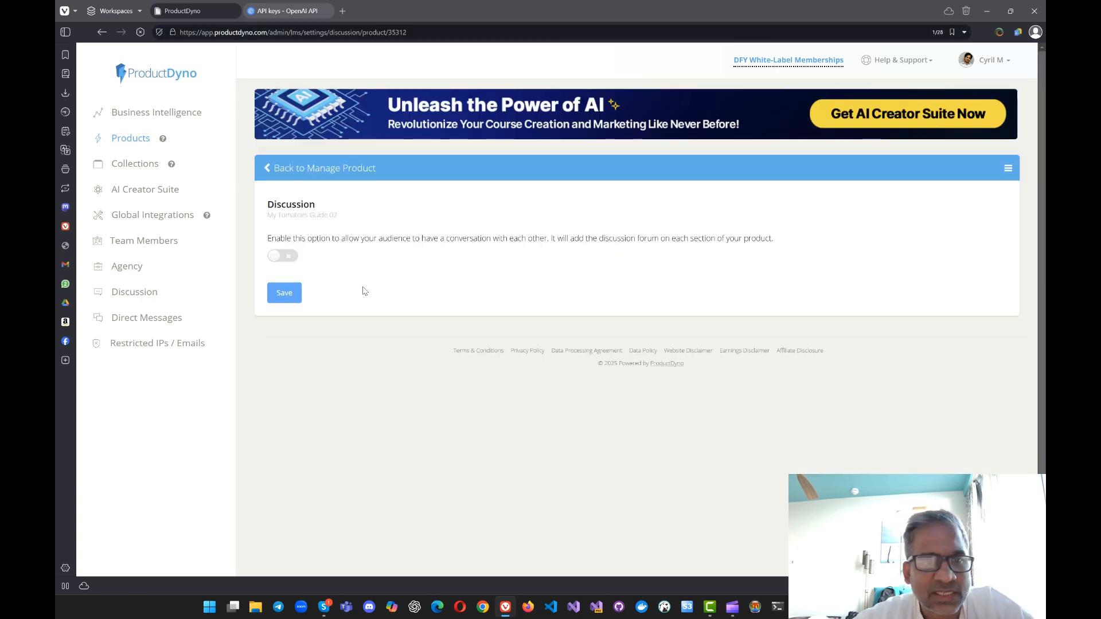
left_click(285, 256)
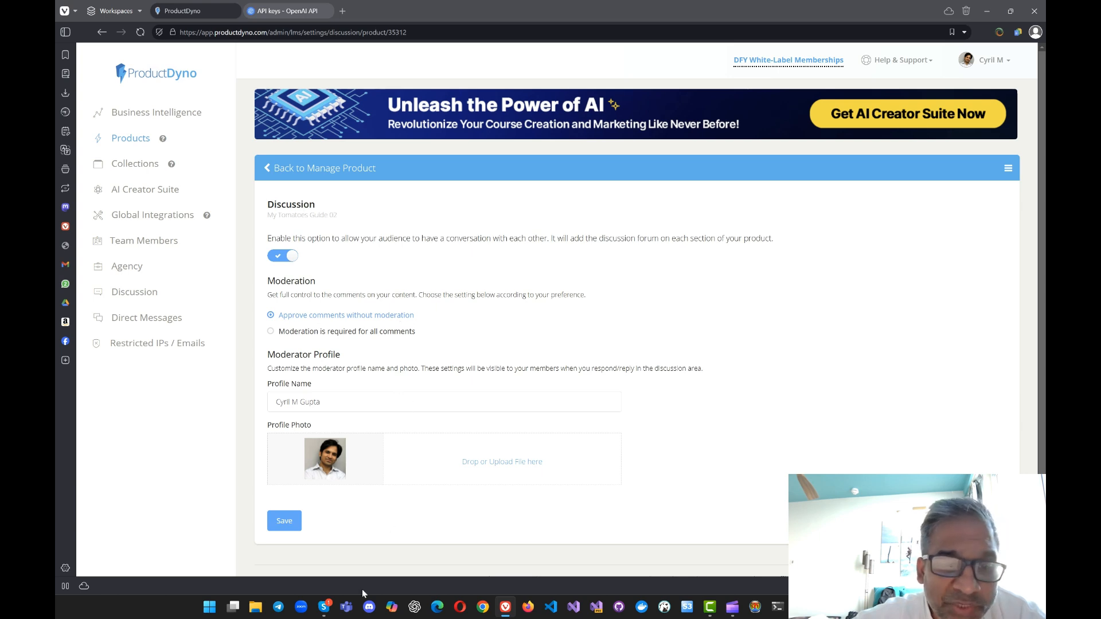
right_click(648, 226)
key("Escape")
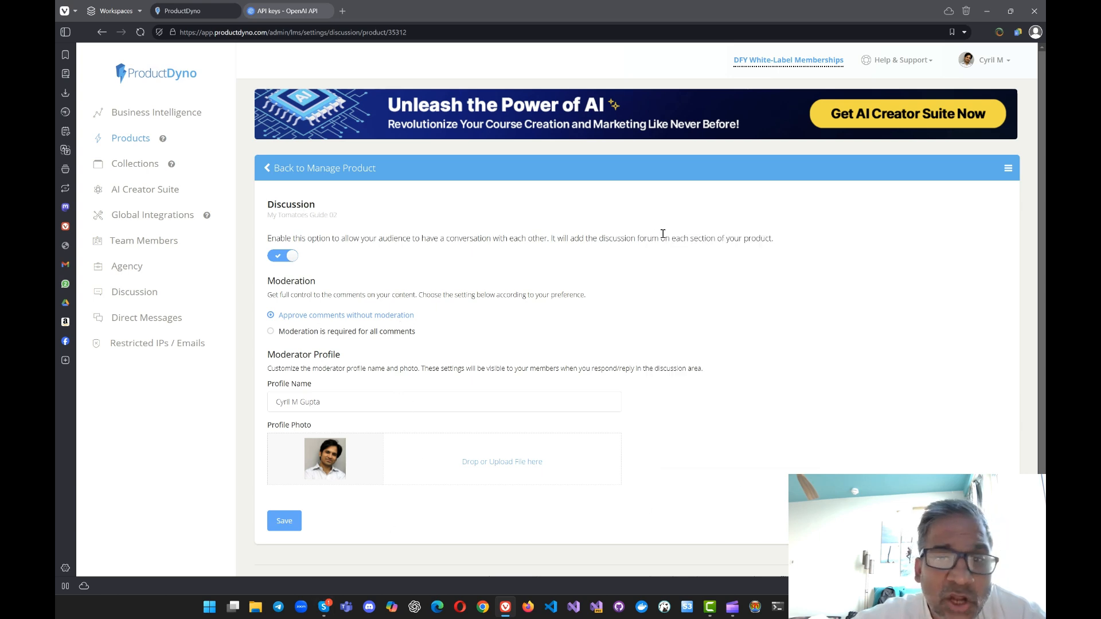
right_click(652, 228)
left_click(664, 241)
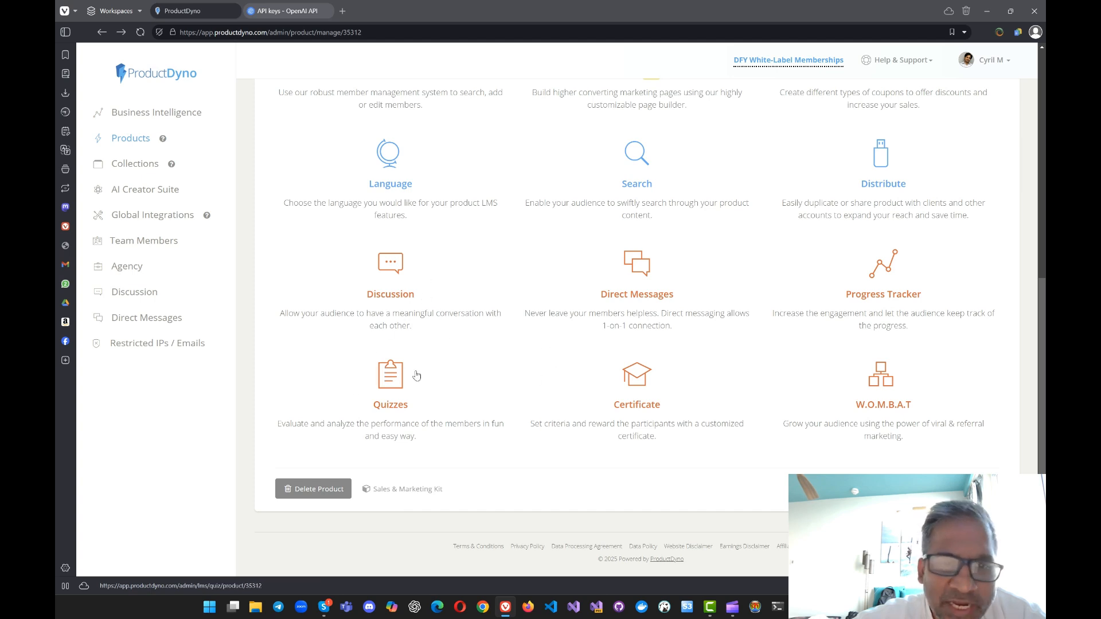
Step: Try enabling Direct Messages with different messenger icons, ending on the last one, and return to the product overview without saving
left_click(661, 301)
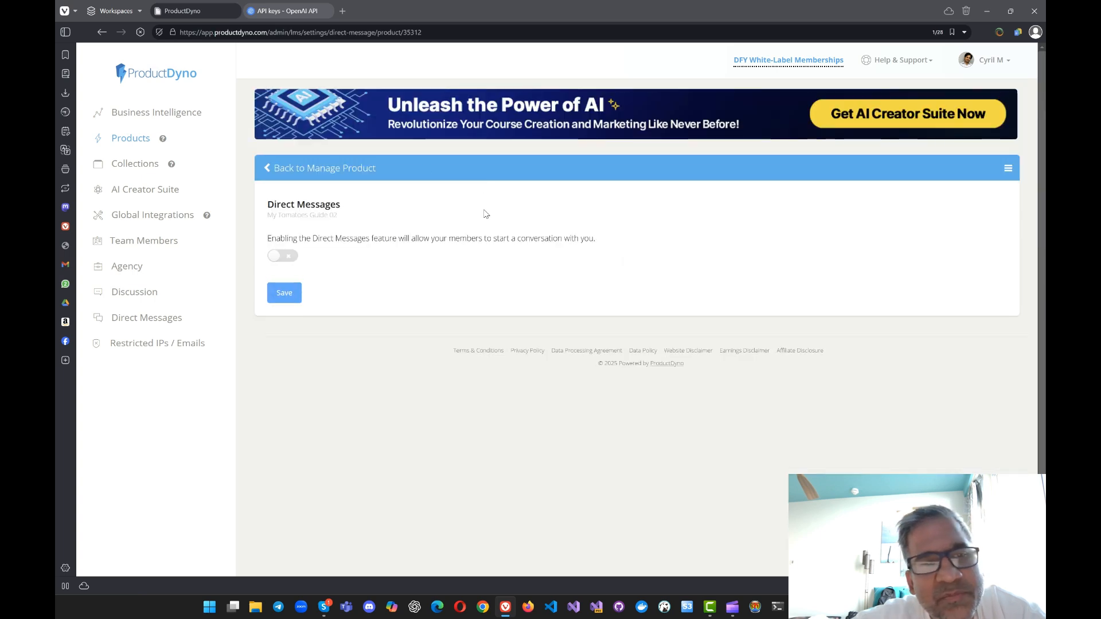
right_click(457, 217)
left_click(291, 261)
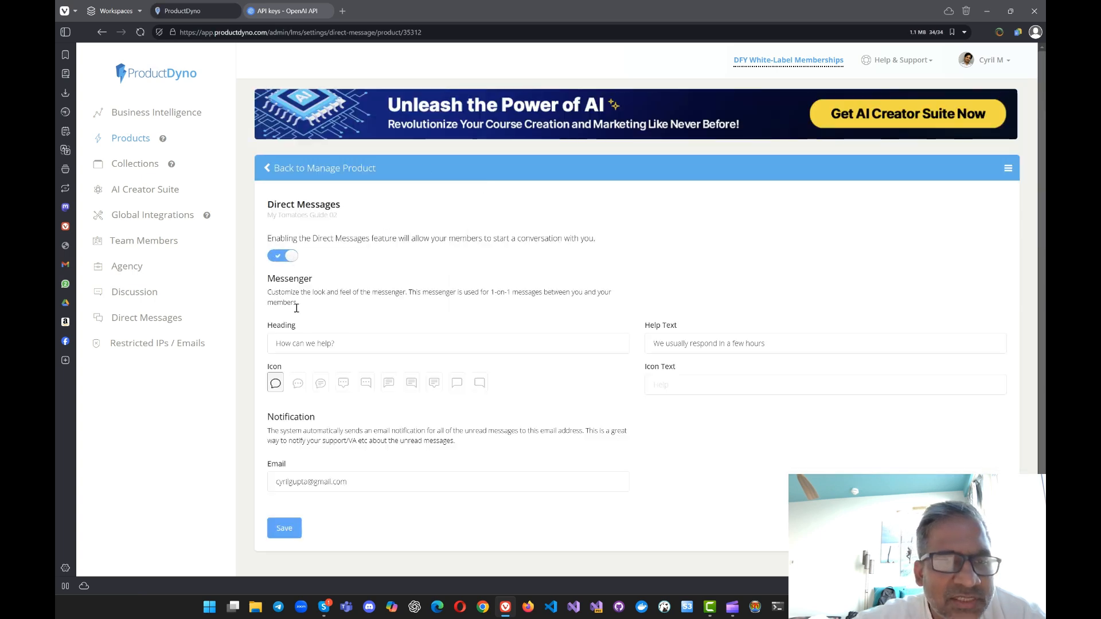
left_click(320, 382)
left_click(366, 382)
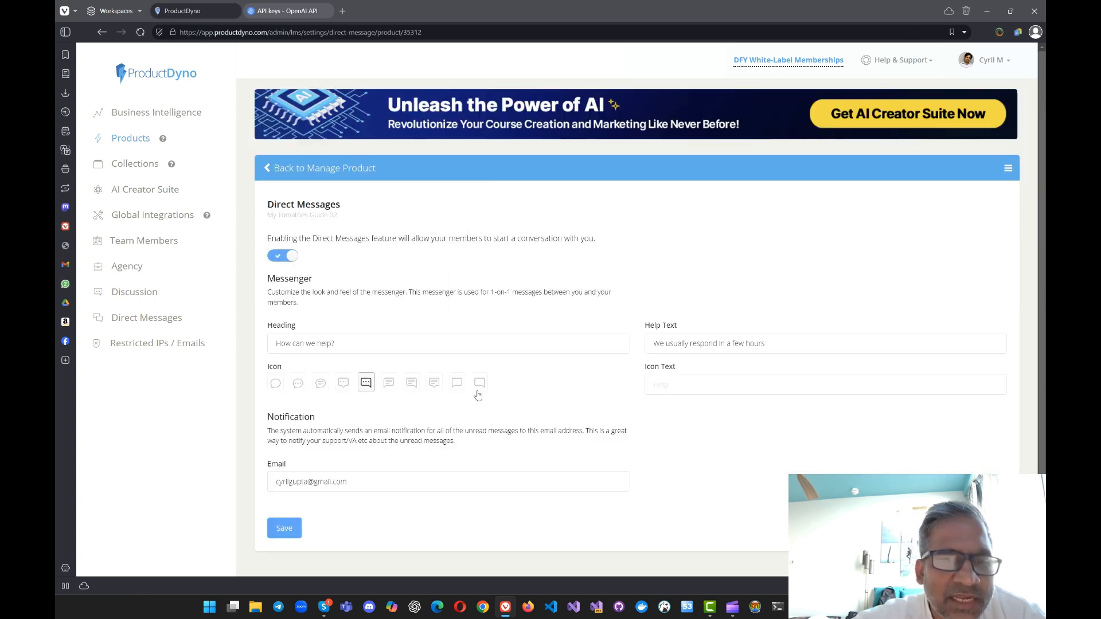
left_click(479, 382)
right_click(508, 254)
left_click(516, 264)
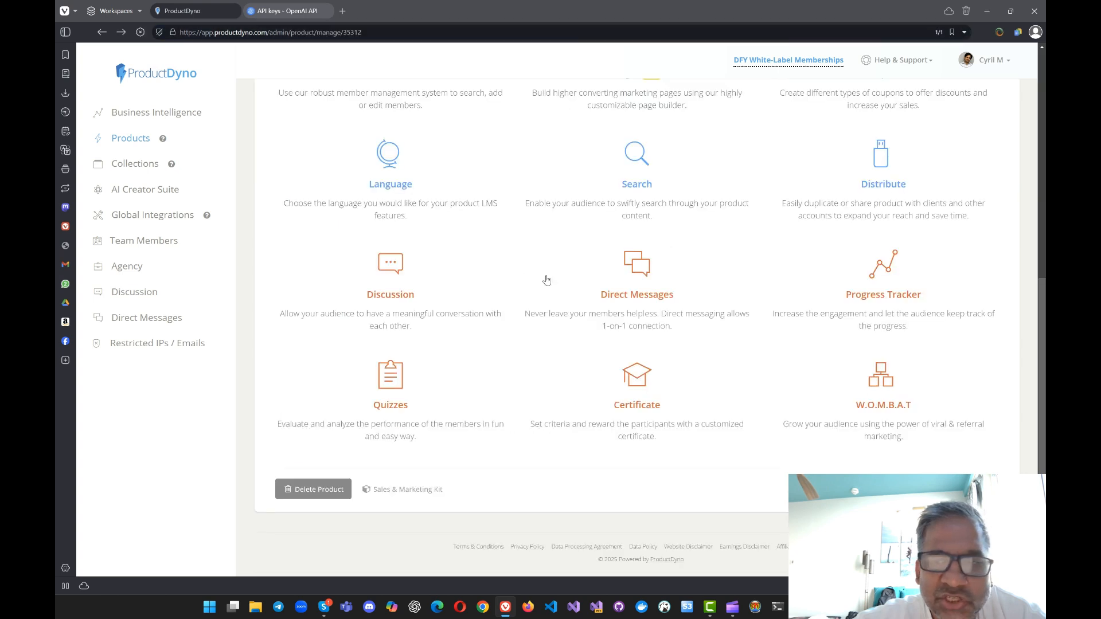
Step: Try enabling Progress Tracking and its Completion Pop-Up to view the message fields, and return to the product overview without saving
left_click(866, 298)
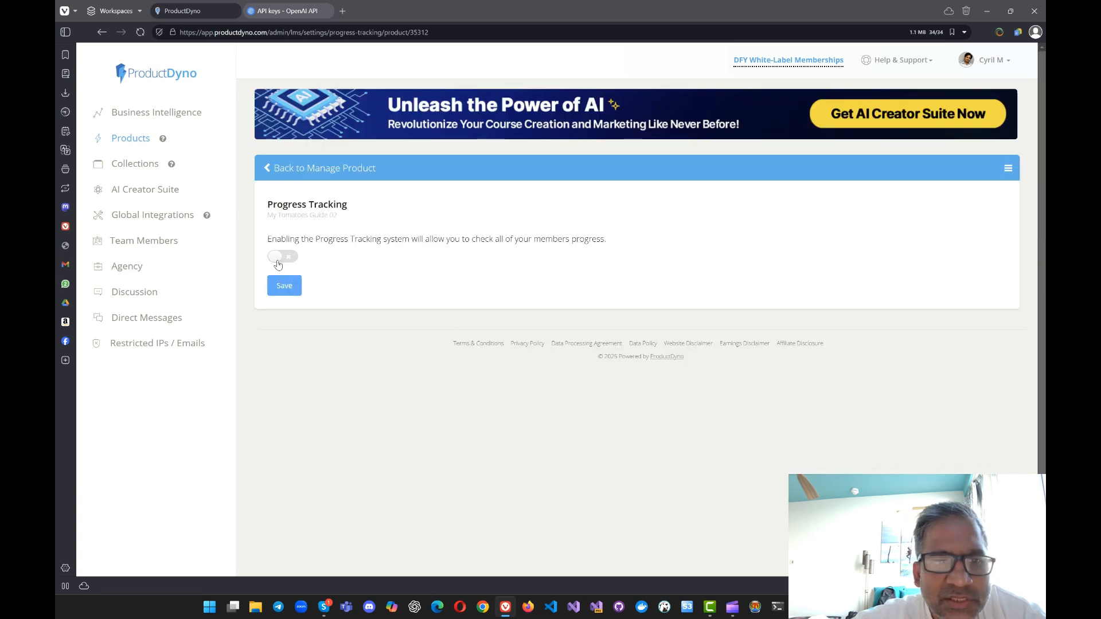
left_click(278, 259)
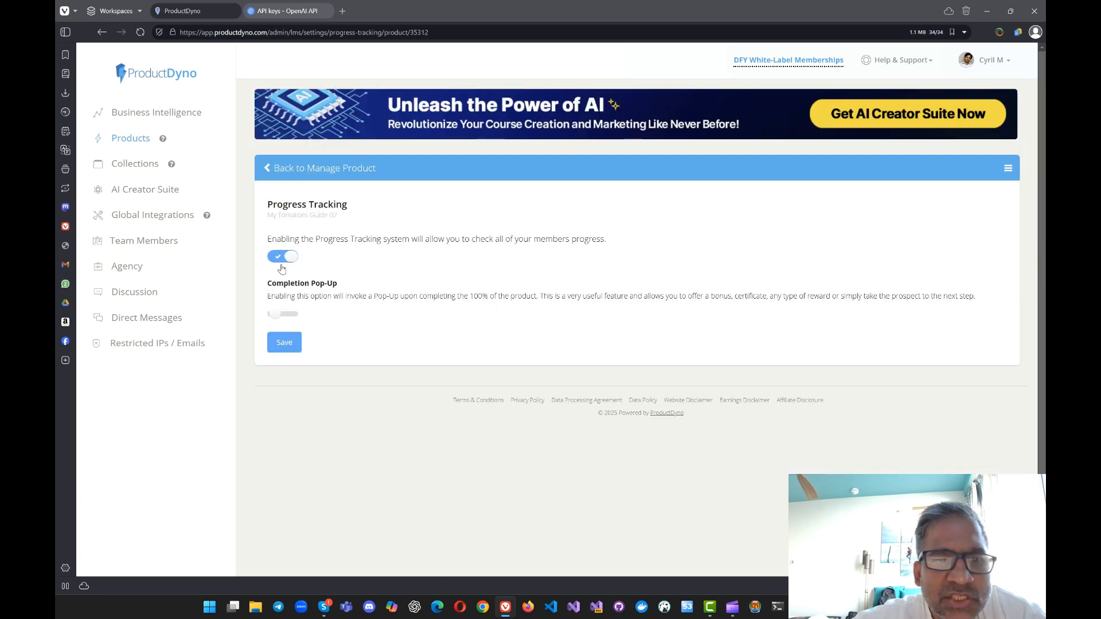
left_click(289, 318)
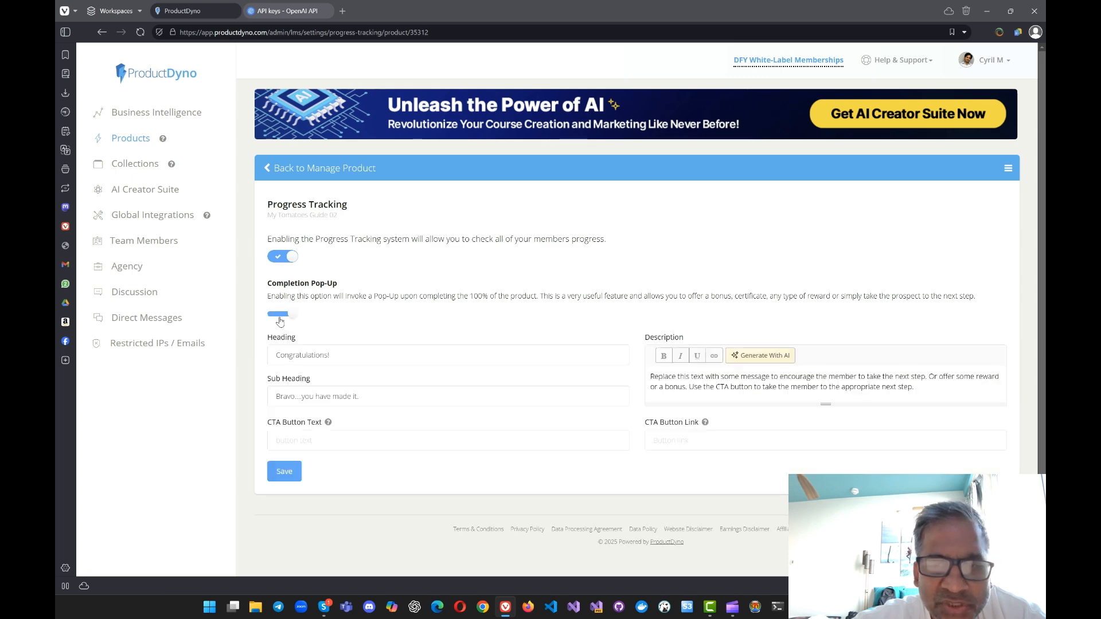
left_click(280, 317)
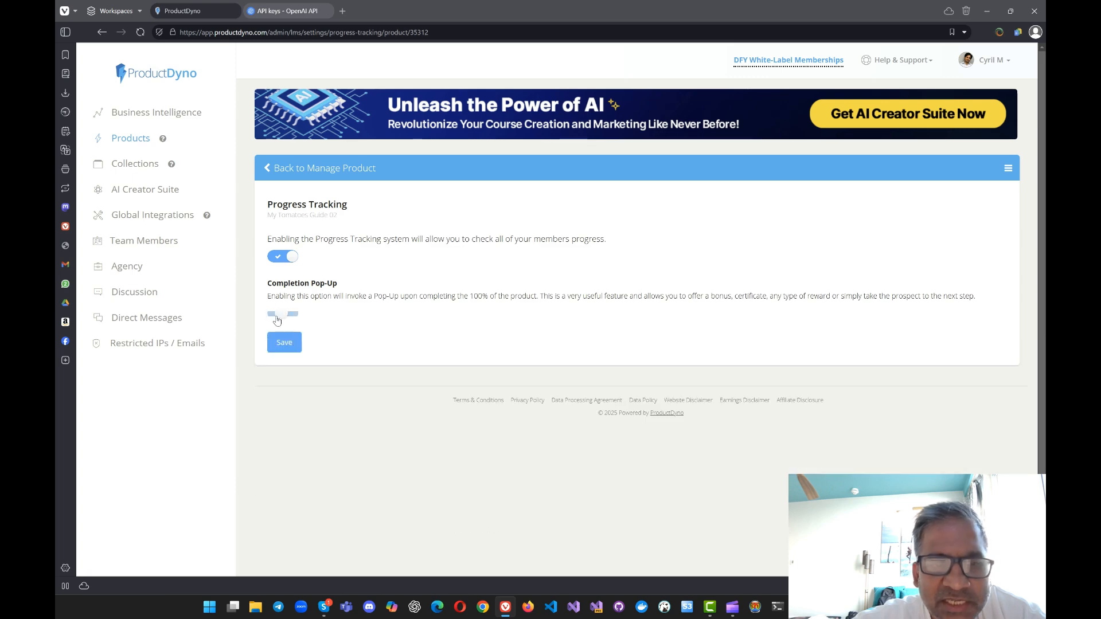
right_click(428, 238)
left_click(442, 250)
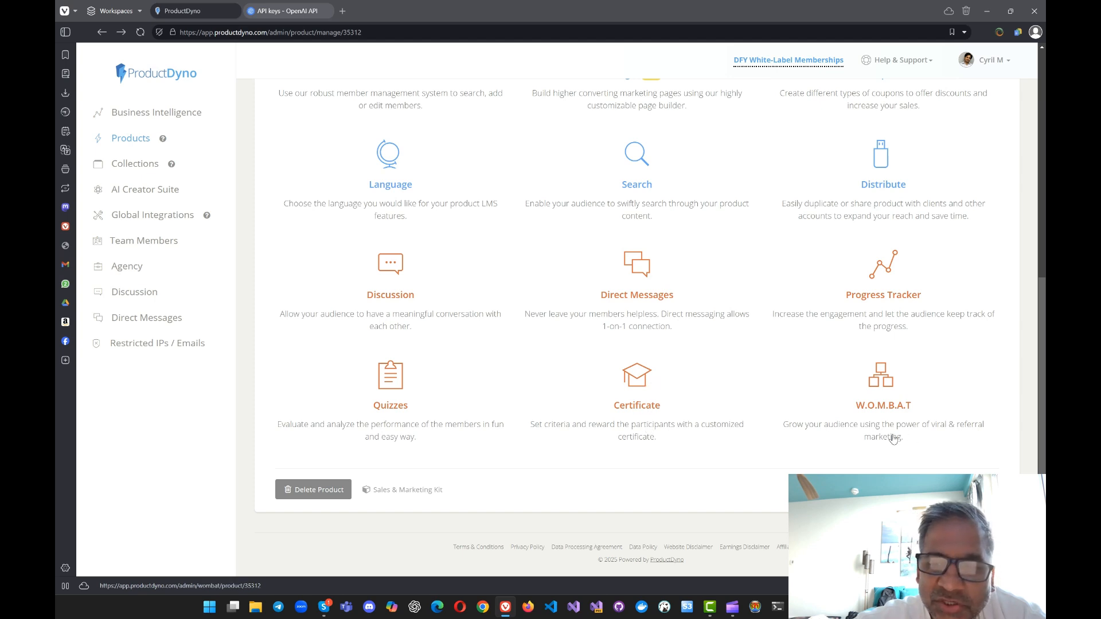
Step: Read the W.O.M.B.A.T description for the product and activate W.O.M.B.A.T marketing
left_click(880, 392)
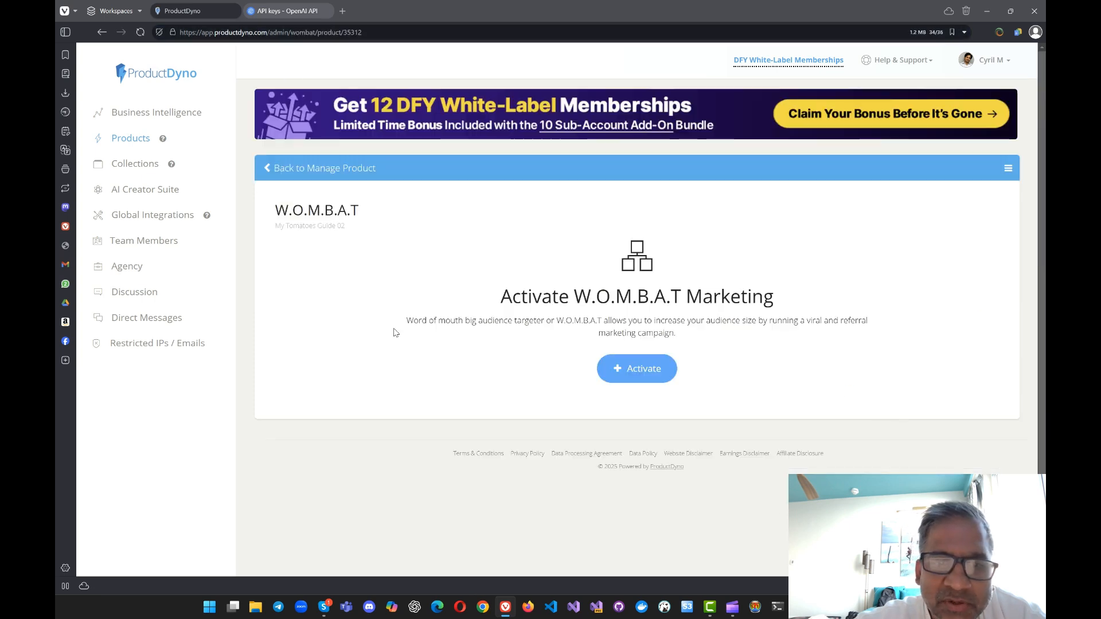
left_click_drag(434, 324, 722, 344)
left_click(503, 323)
left_click(576, 322)
left_click(644, 369)
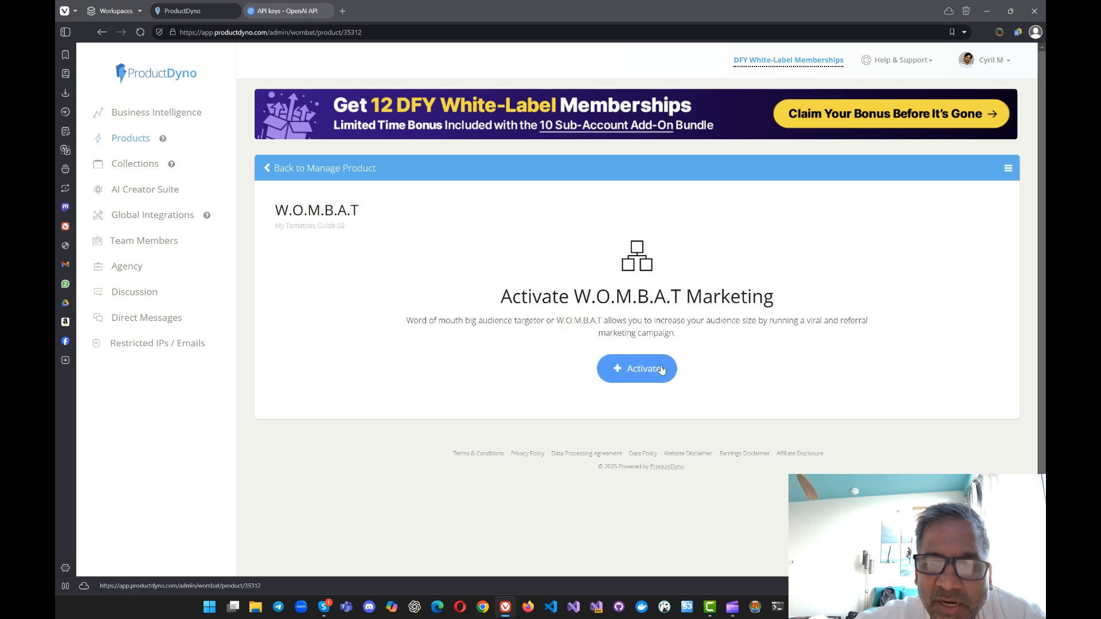
left_click(669, 203)
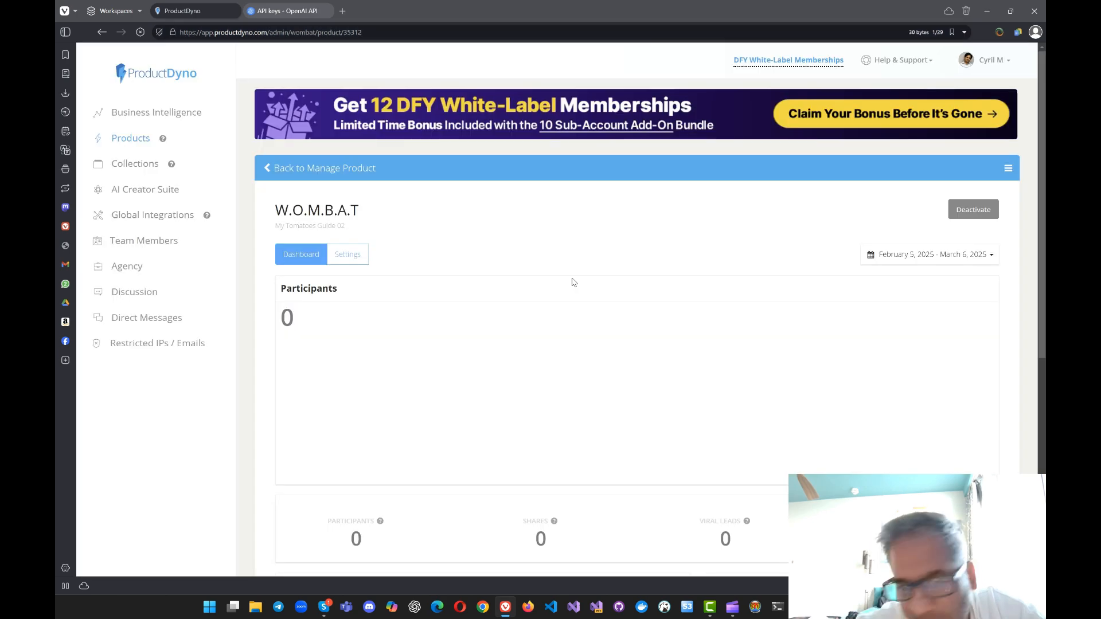
Step: Look over the W.O.M.B.A.T dashboard, including participants, shares, viral leads and milestone achievement
scroll(535, 266, "down", 6)
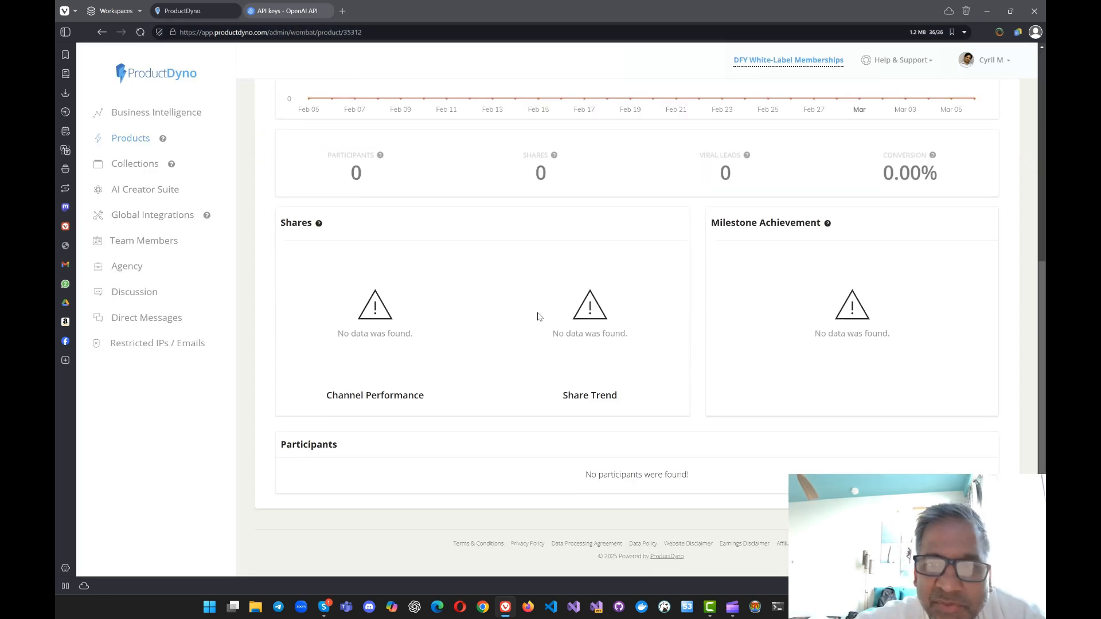
scroll(1043, 402, "up", 3)
scroll(1044, 401, "up", 3)
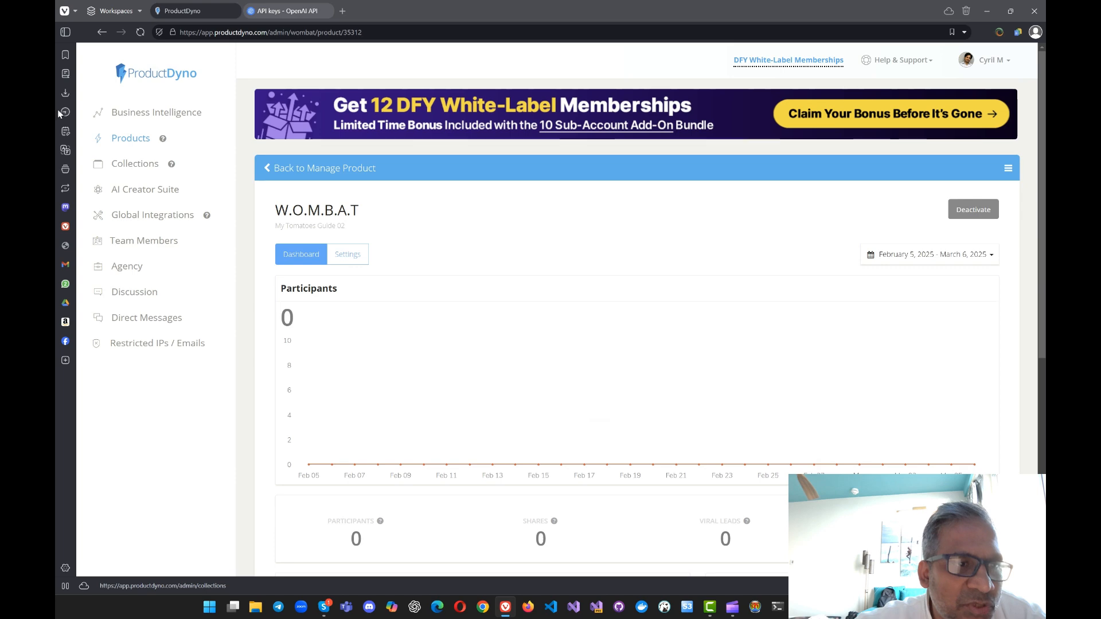
scroll(930, 239, "down", 6)
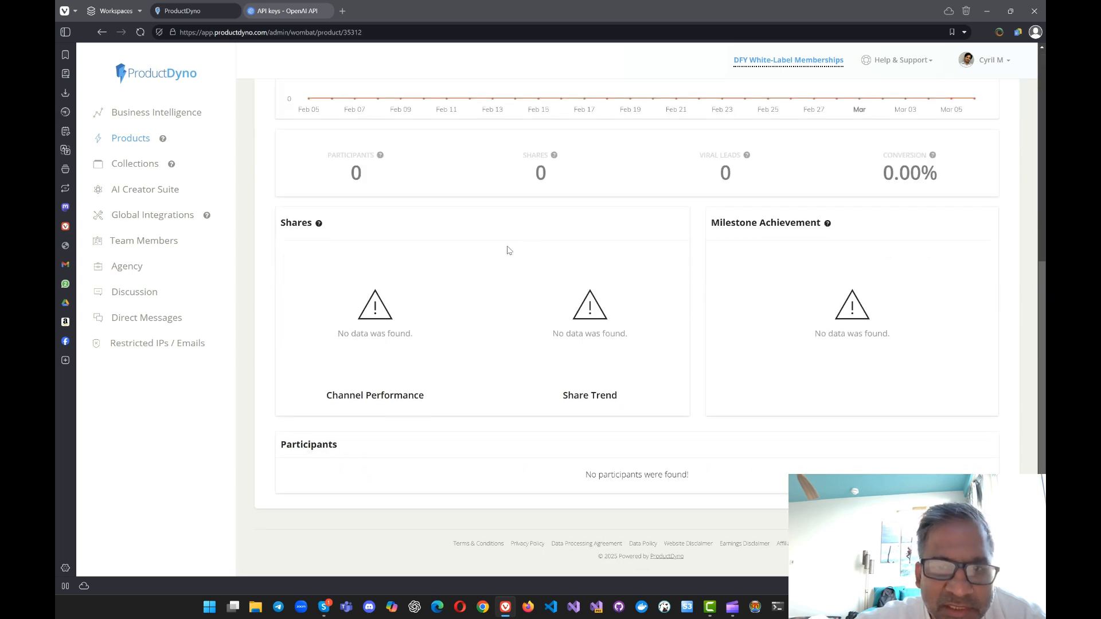
scroll(387, 273, "up", 4)
scroll(395, 278, "down", 3)
scroll(407, 285, "up", 6)
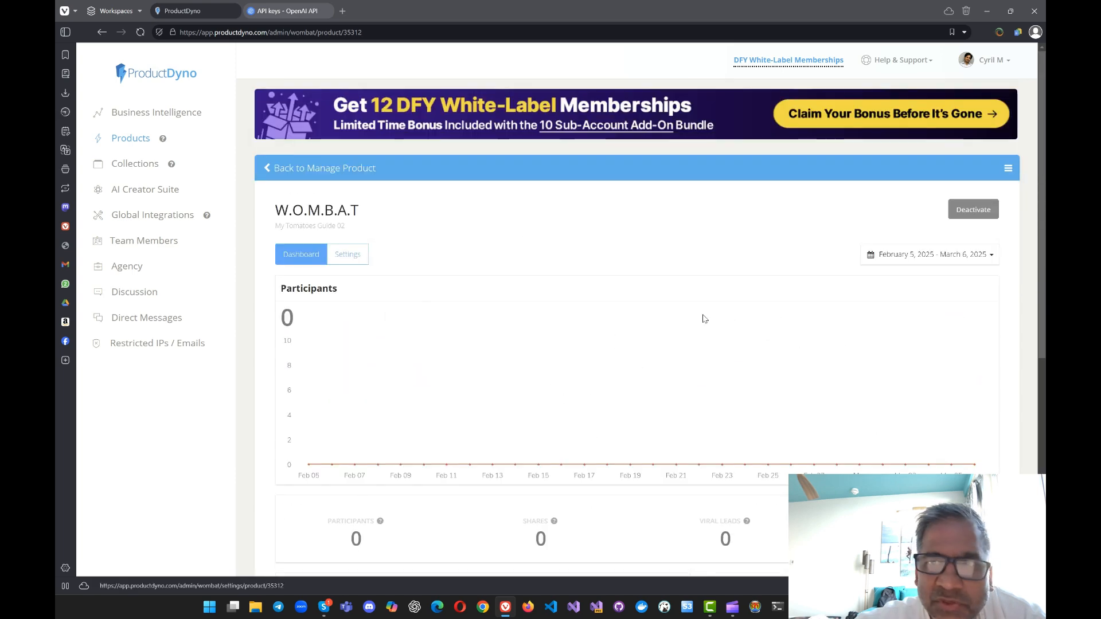
scroll(745, 269, "down", 3)
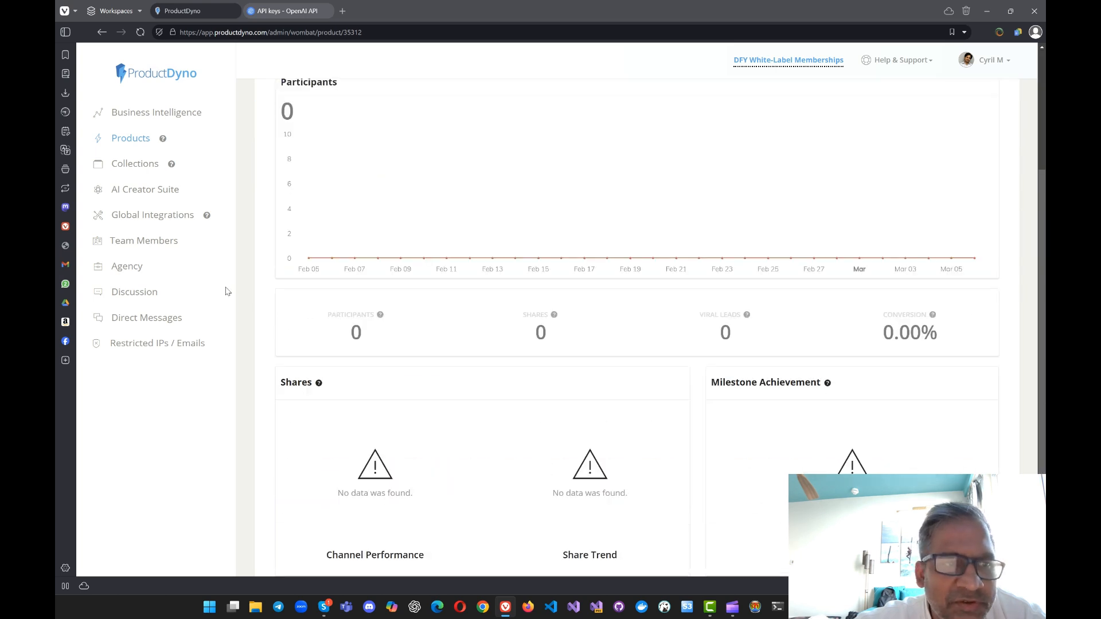
Step: Create a new collection named "toma"
left_click(142, 167)
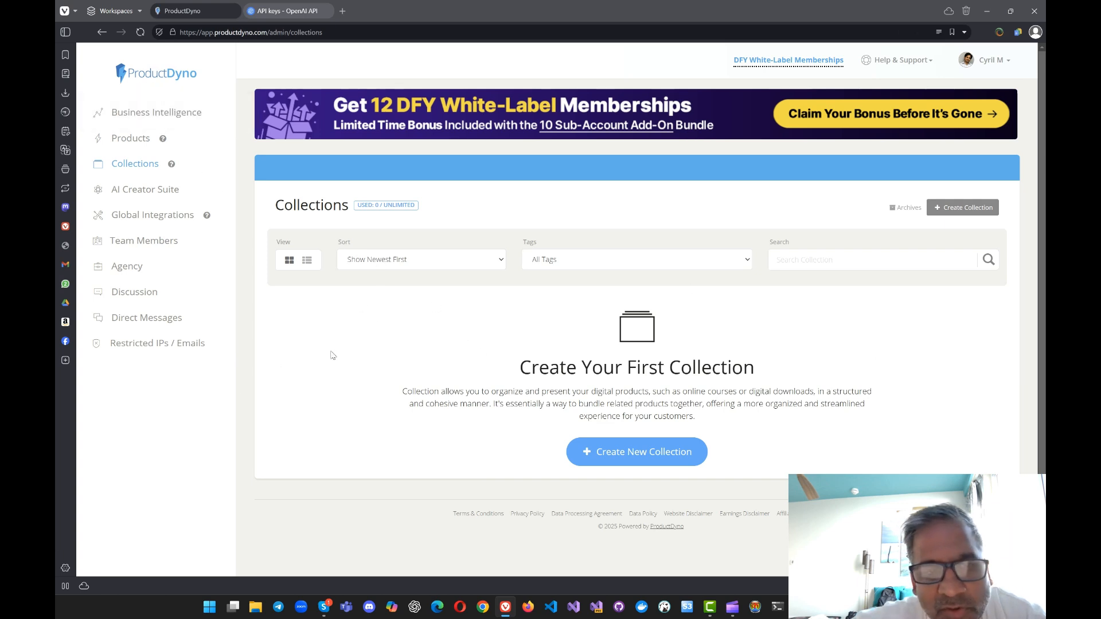
left_click(614, 466)
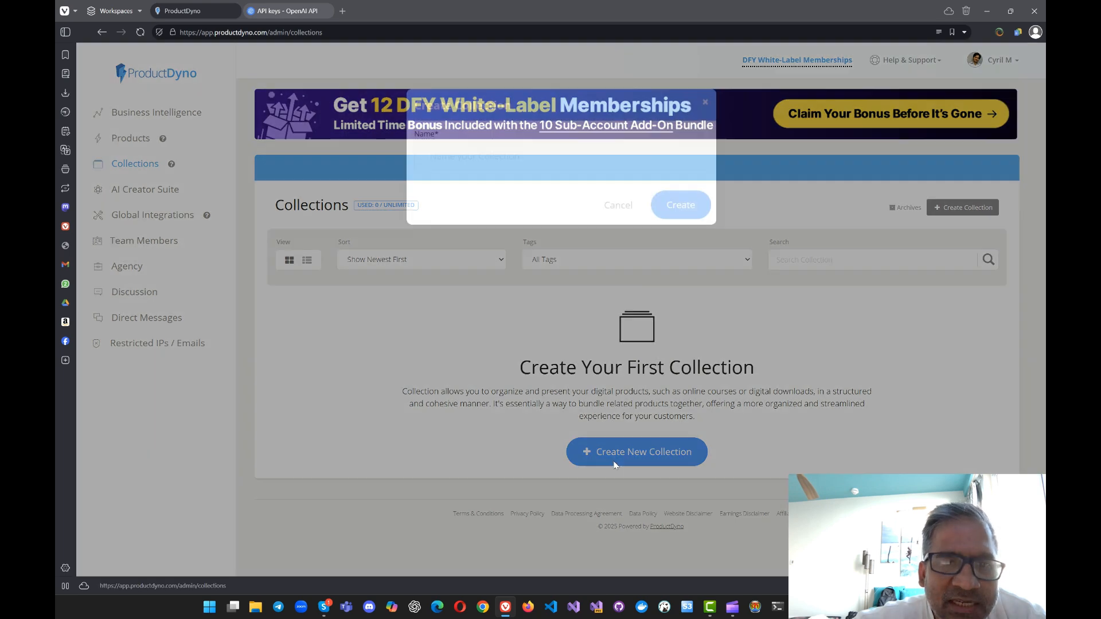
left_click(598, 151)
type("tiom")
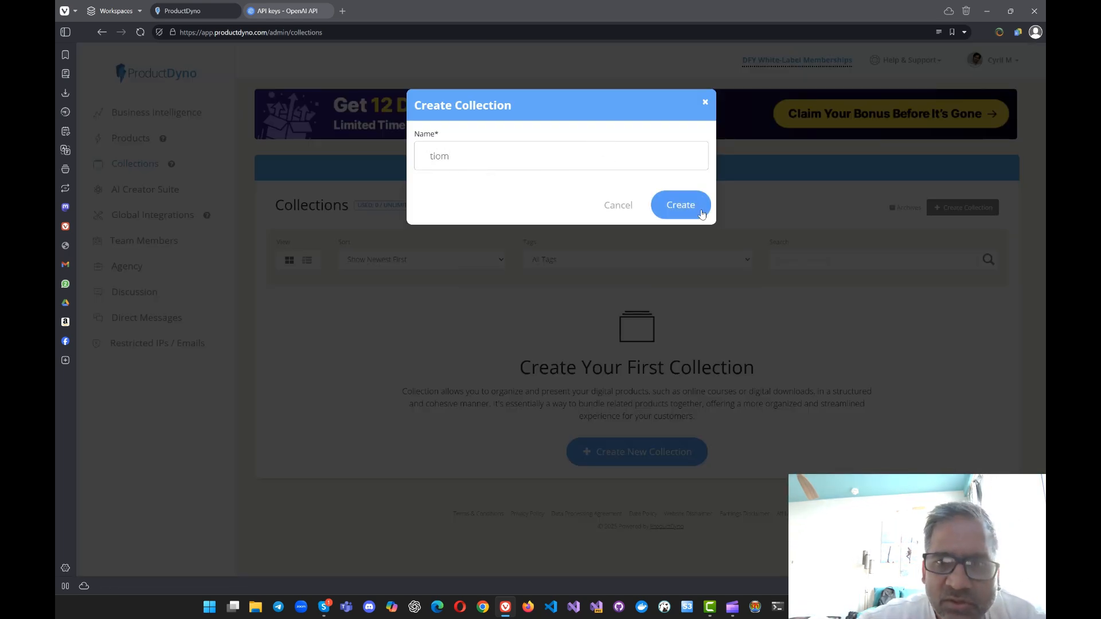
key("BackSpace")
key("BackSpace")
key("BackSpace")
type("oma")
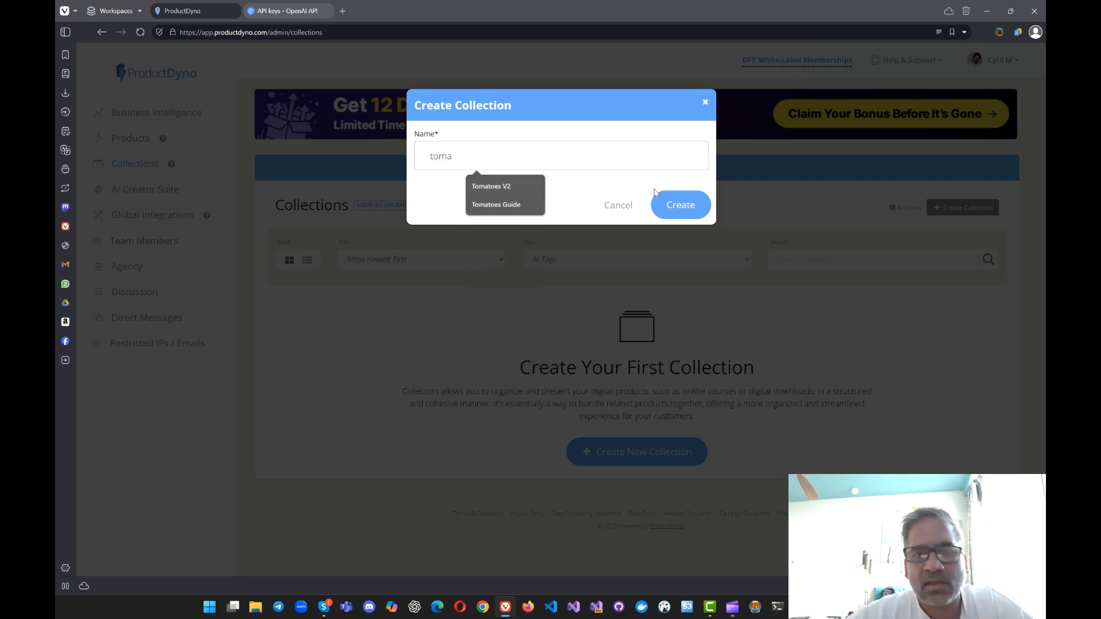
left_click(664, 211)
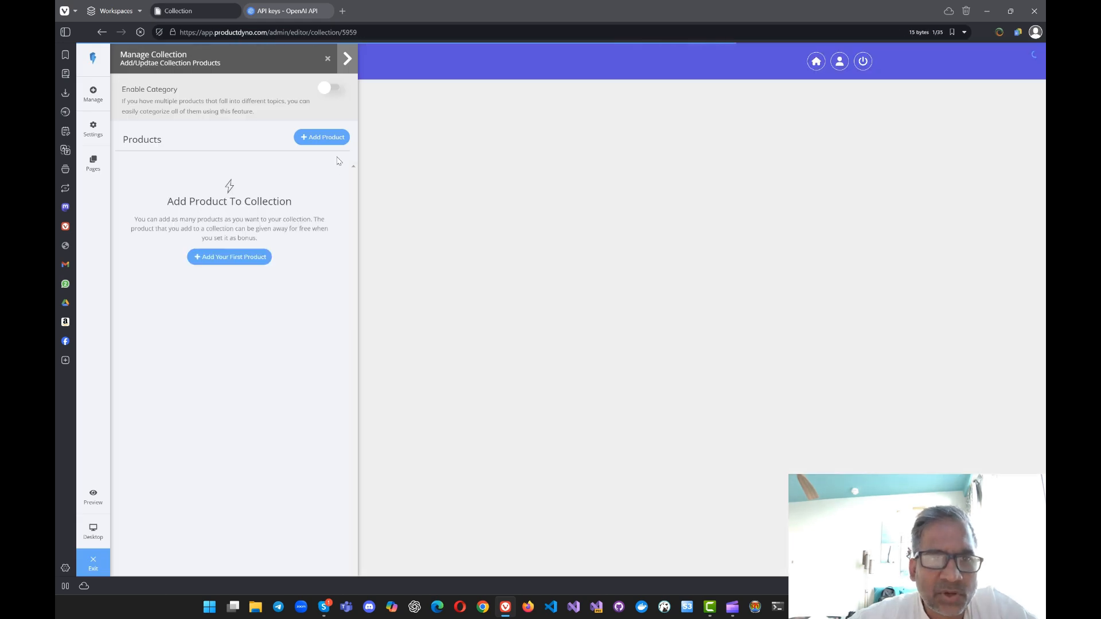
Step: Select Tomatoes Guide as the product for the collection and try to add it without a sales page URL
left_click(329, 137)
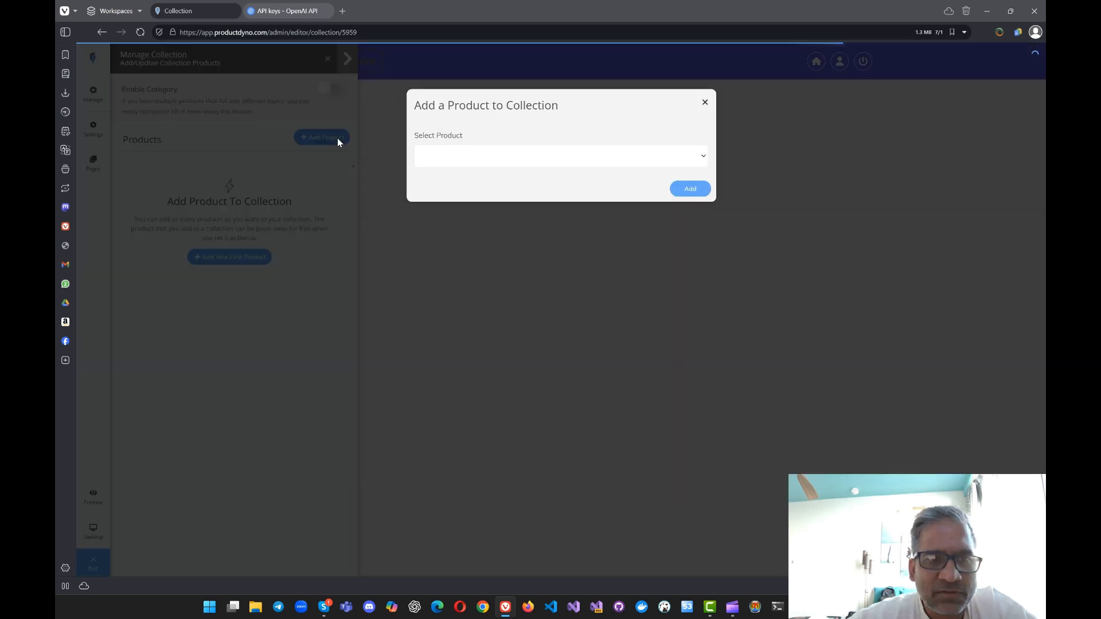
left_click(445, 147)
left_click(453, 171)
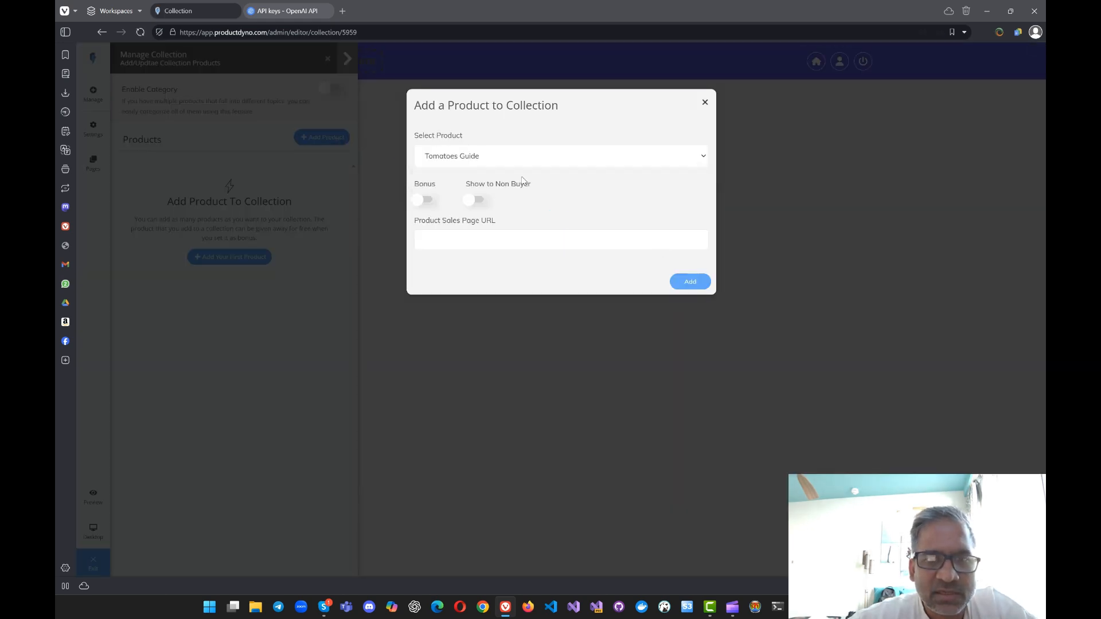
left_click(465, 202)
left_click(486, 202)
left_click(690, 281)
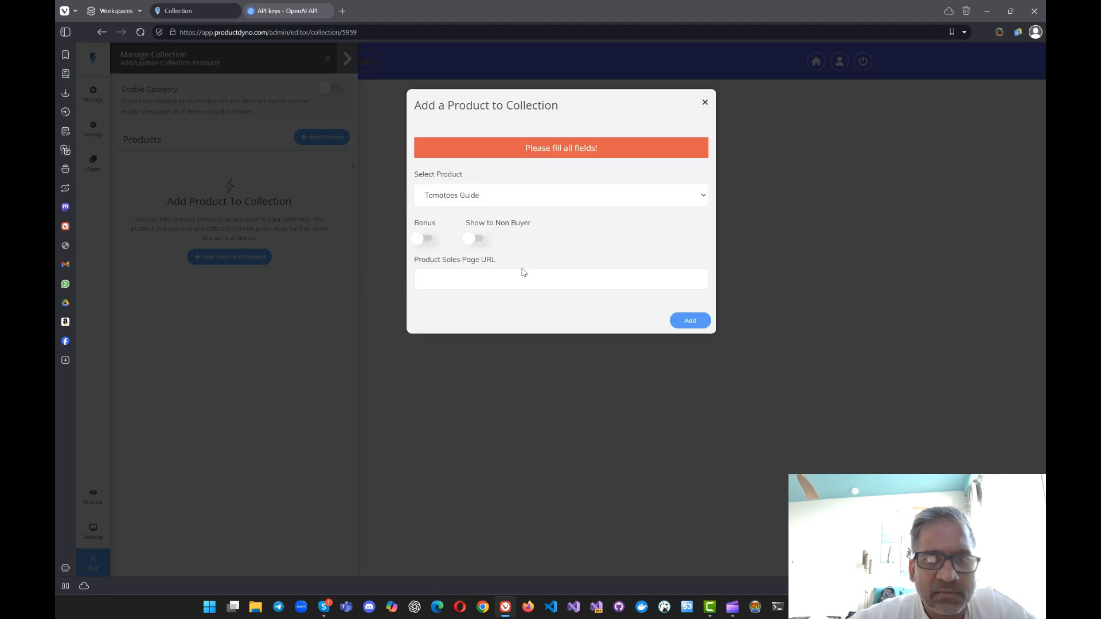
left_click(476, 239)
left_click(468, 274)
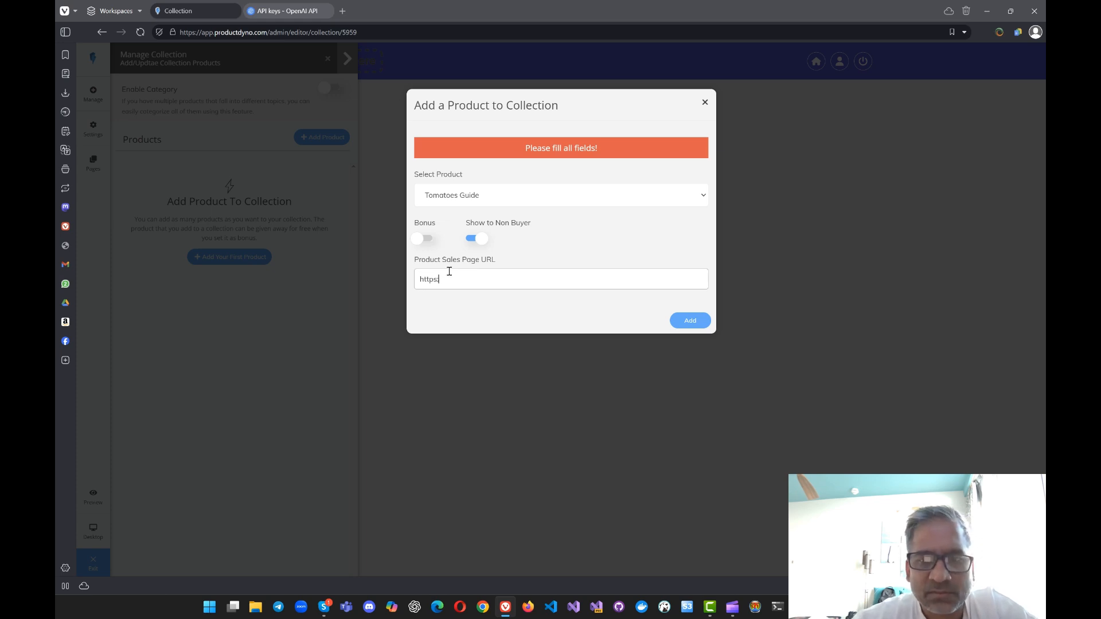
left_click(685, 320)
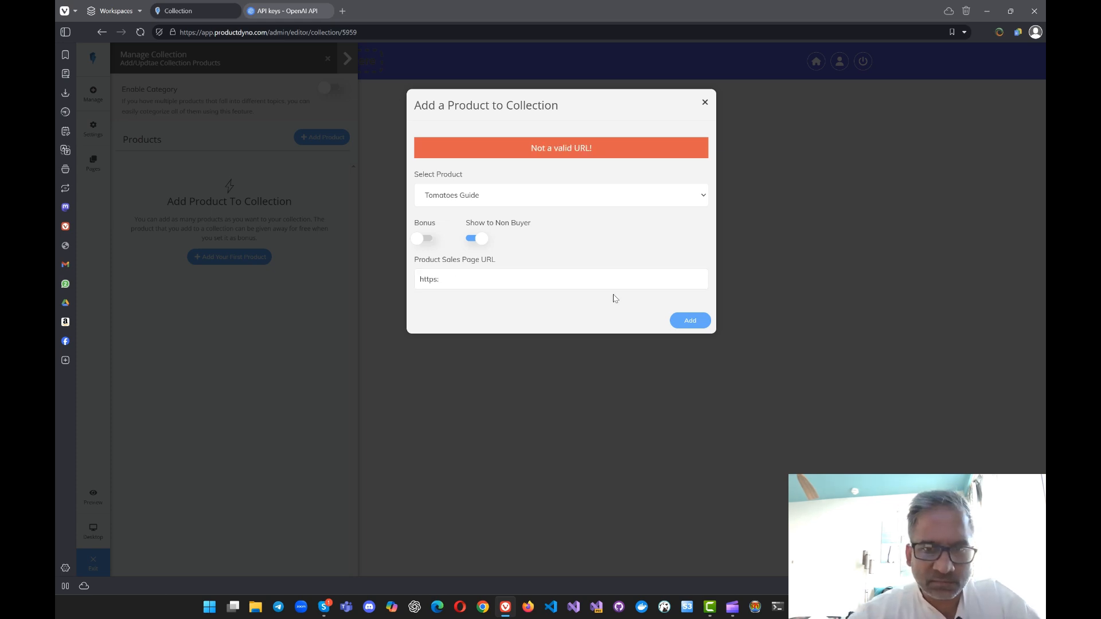
left_click(621, 282)
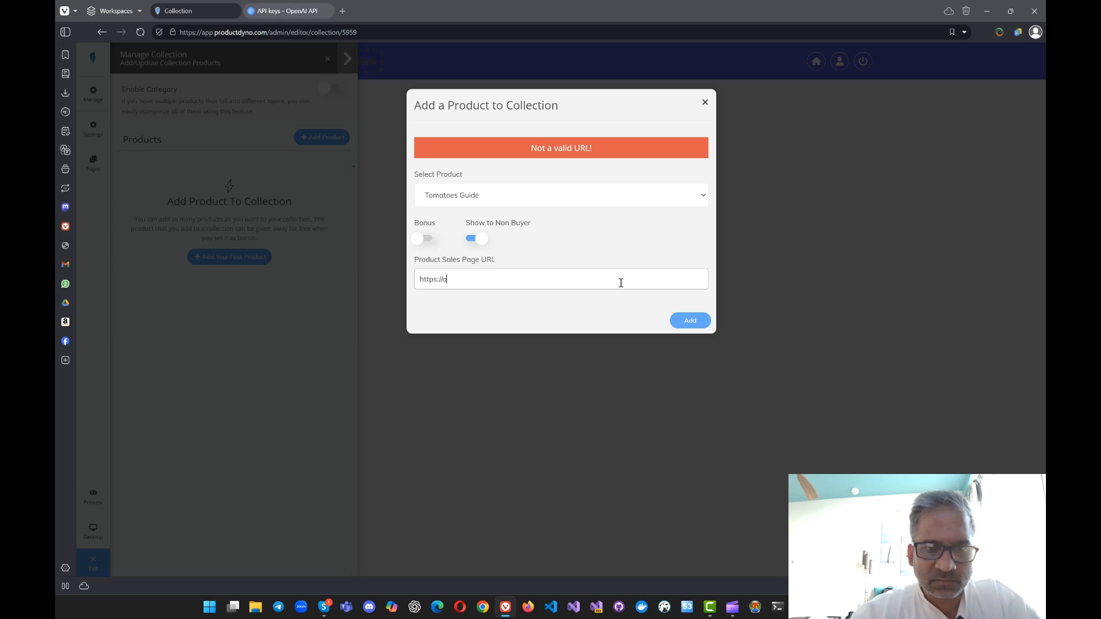
type("//tomatoma.com")
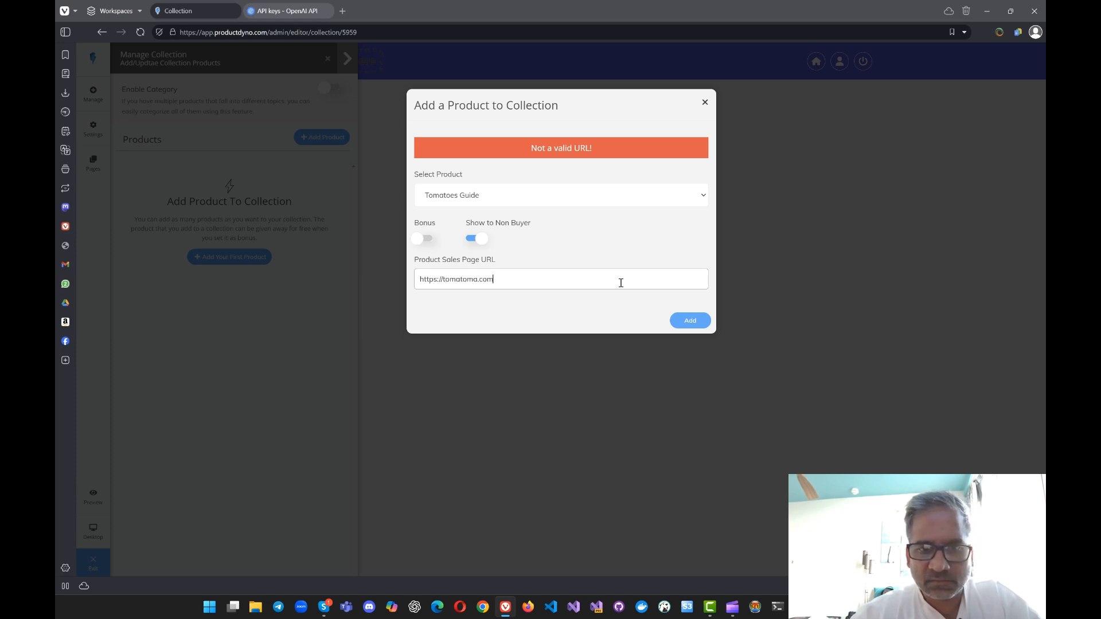
key("ctrl+a")
left_click(674, 321)
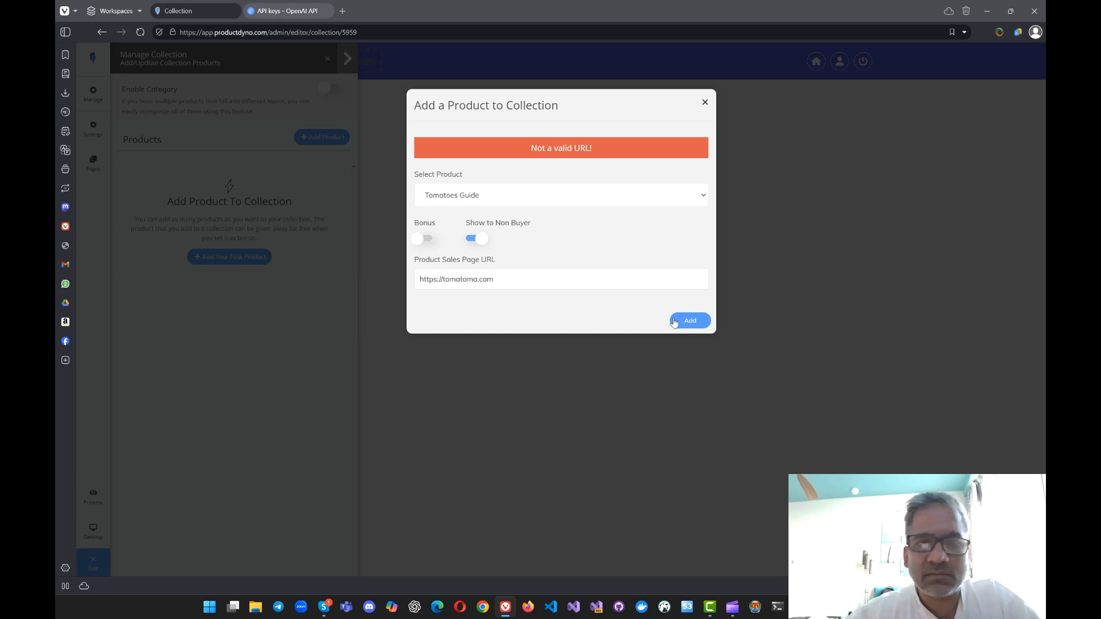
left_click(674, 322)
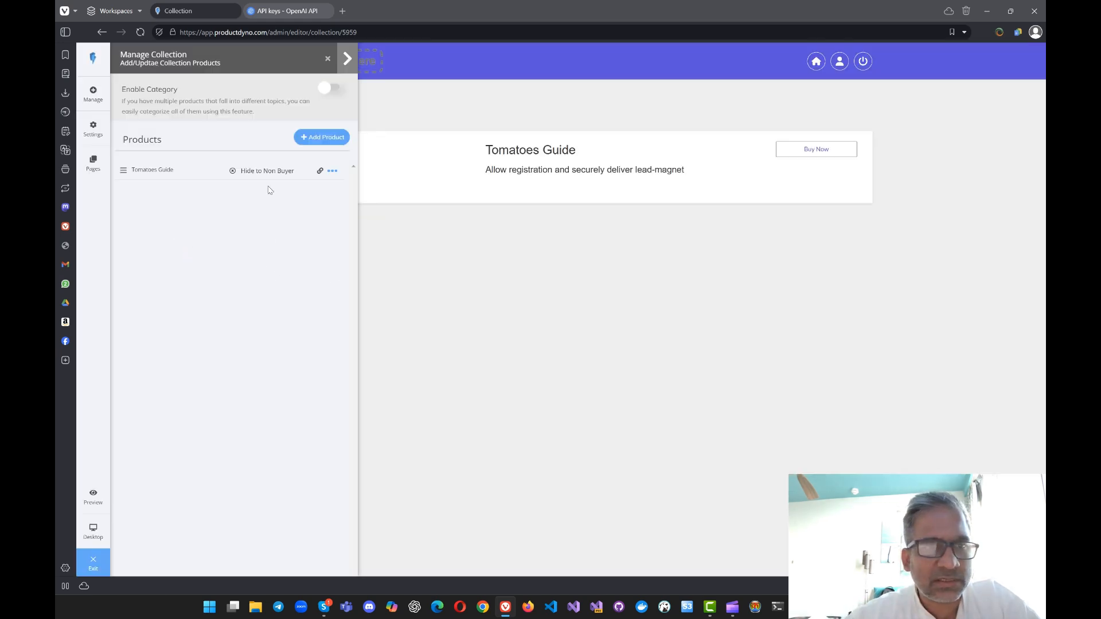
Step: Close the collection management view, test the Buy Now link of Tomatoes Guide, and return to the Collections page
left_click(304, 140)
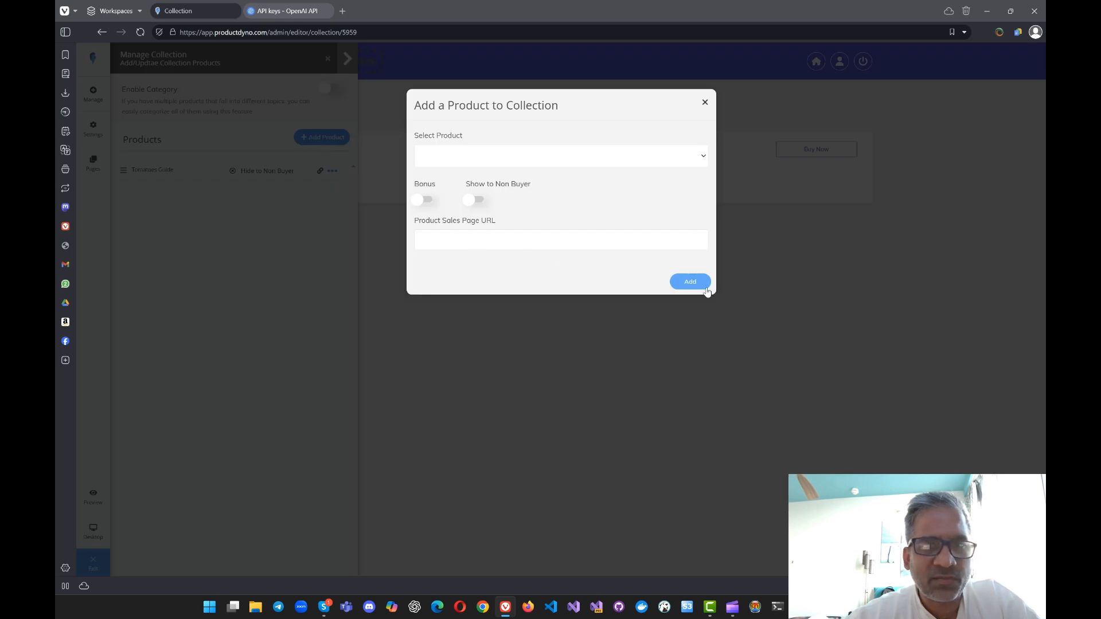
left_click(705, 104)
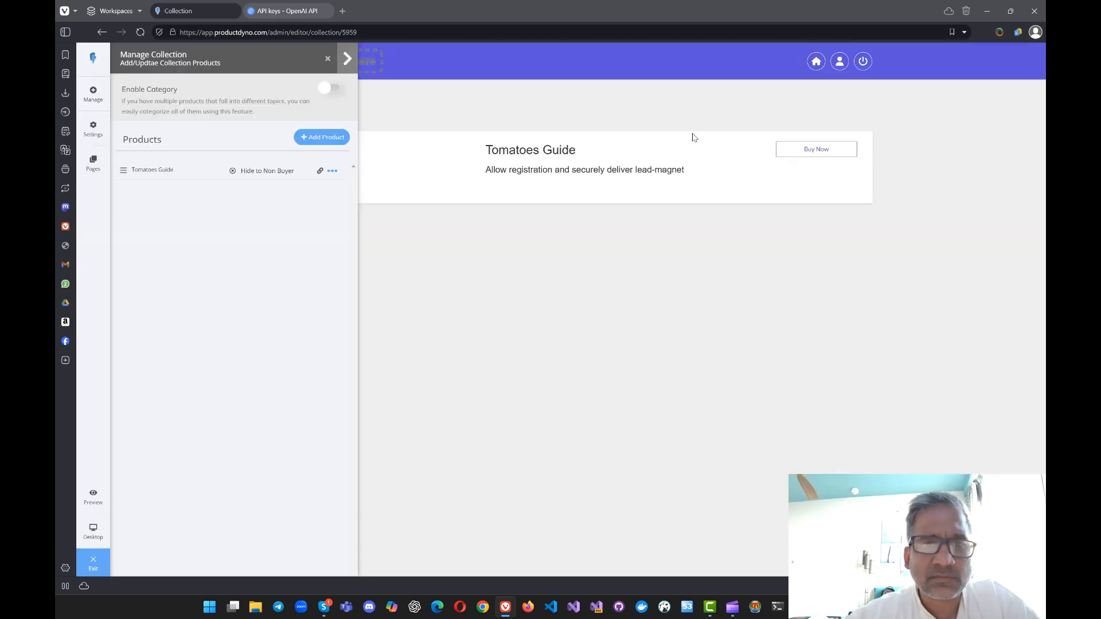
left_click(328, 59)
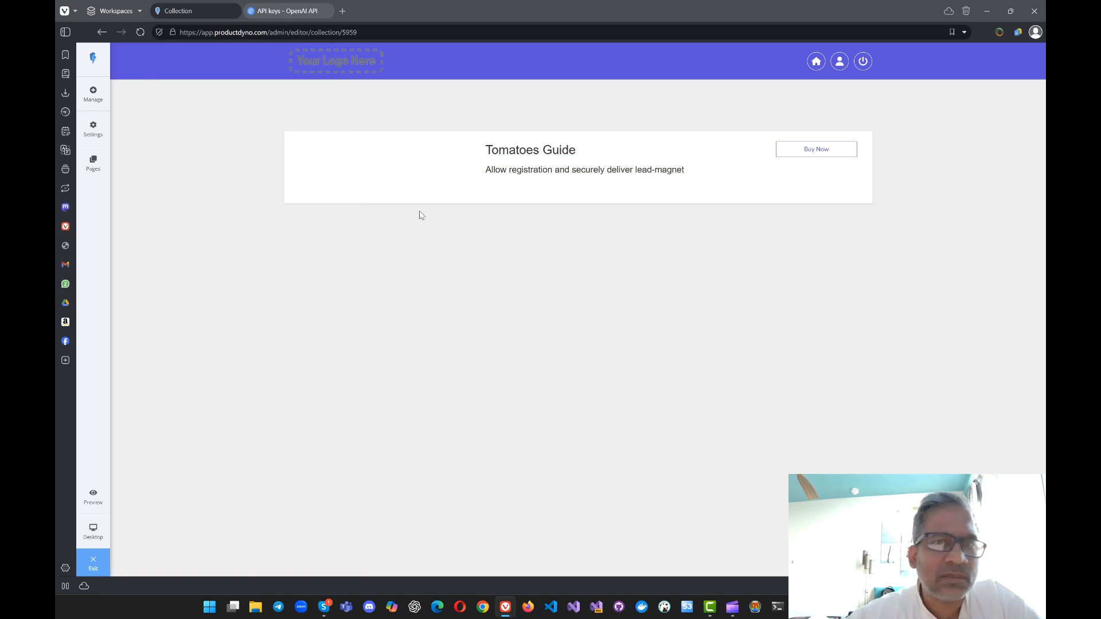
left_click(835, 149)
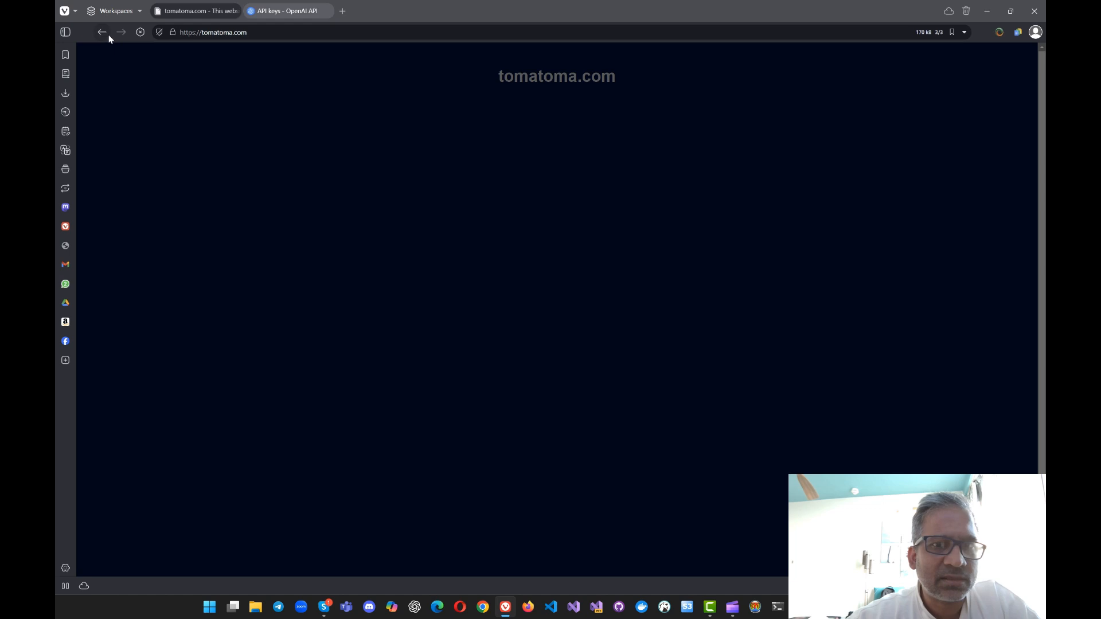
left_click(105, 34)
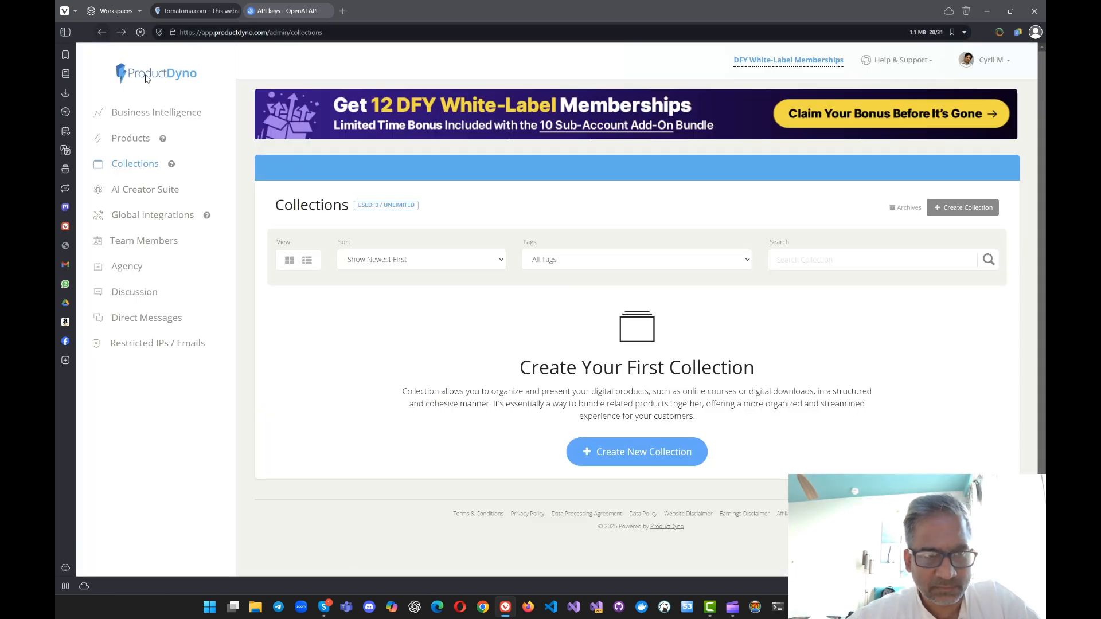
Step: Open the AI Creator Suite and look through its list of AI tools
left_click(150, 191)
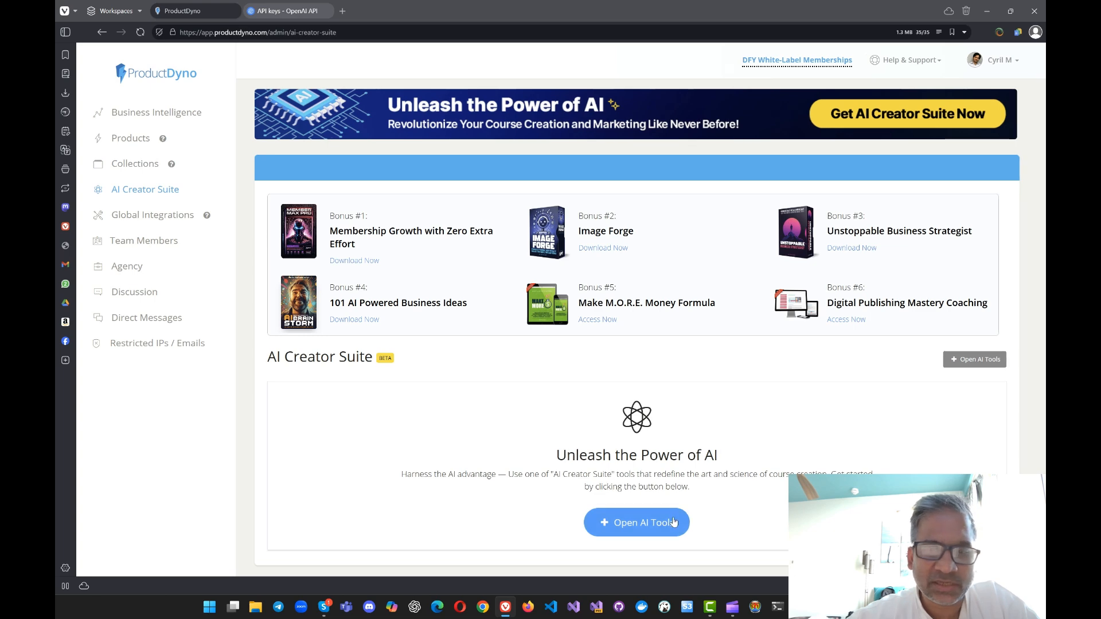
left_click(673, 522)
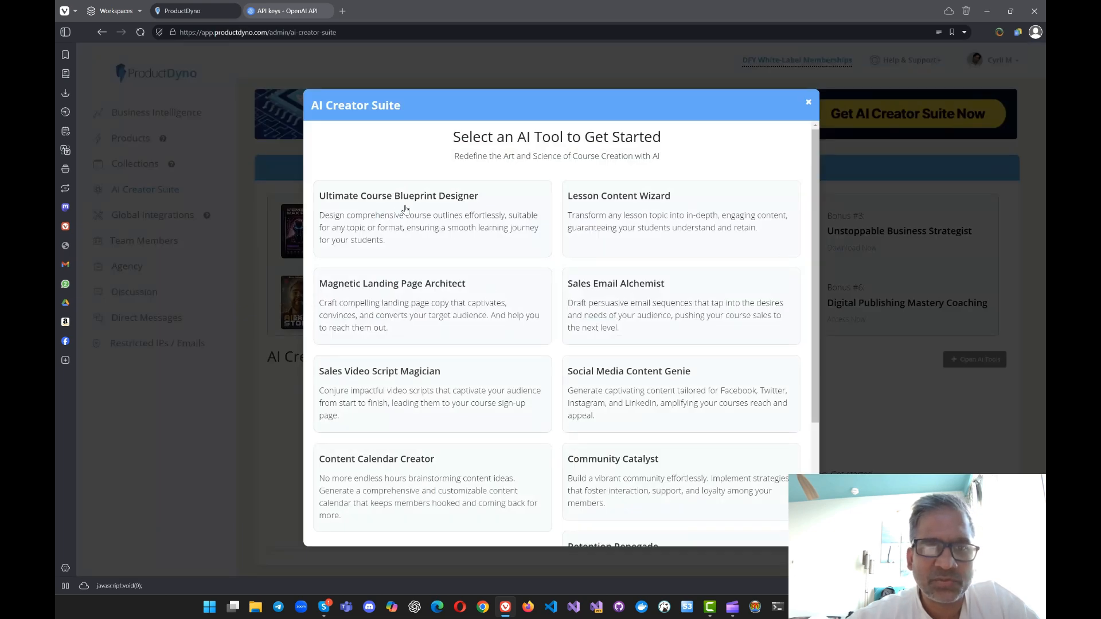
scroll(660, 303, "down", 4)
scroll(344, 425, "up", 2)
scroll(342, 422, "up", 2)
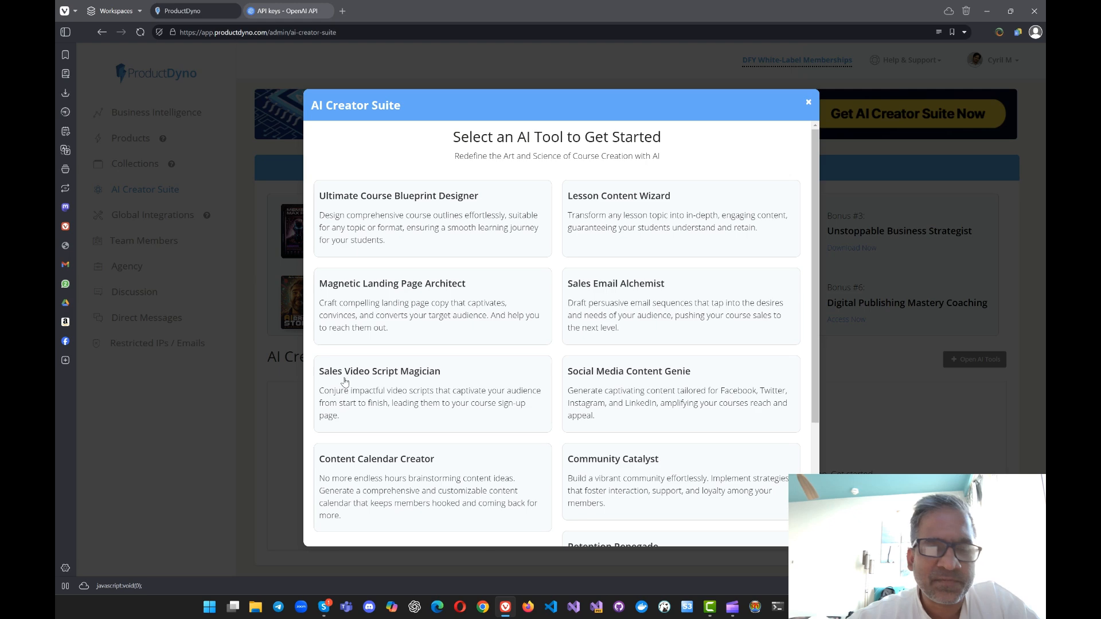
Step: Look through the remaining AI tools in the AI Creator Suite list and close the list
scroll(664, 449, "down", 3)
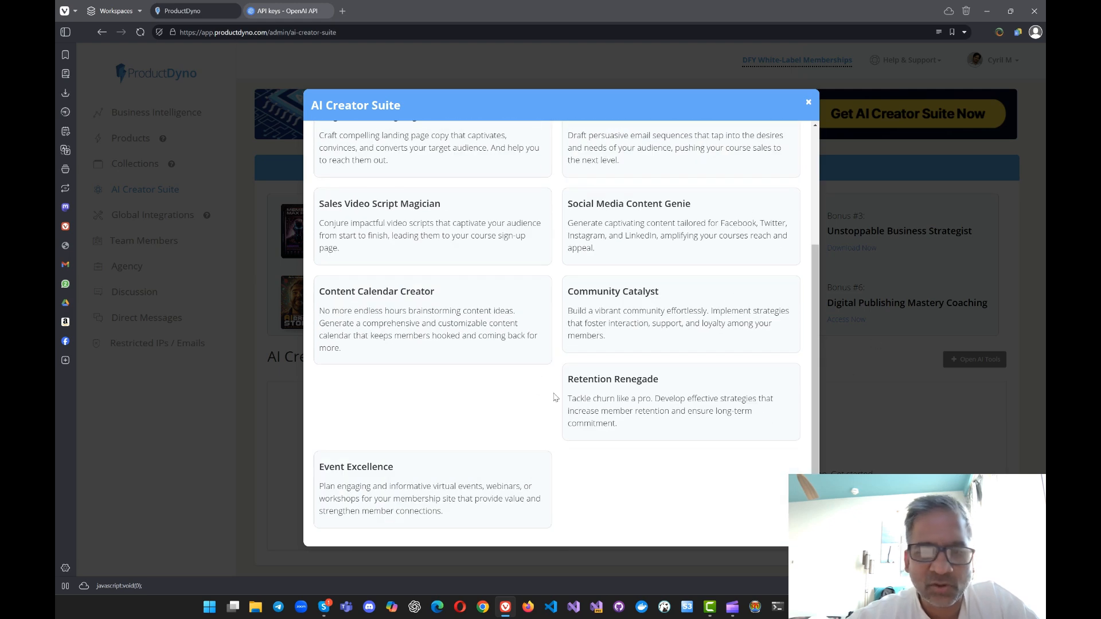
key("Escape")
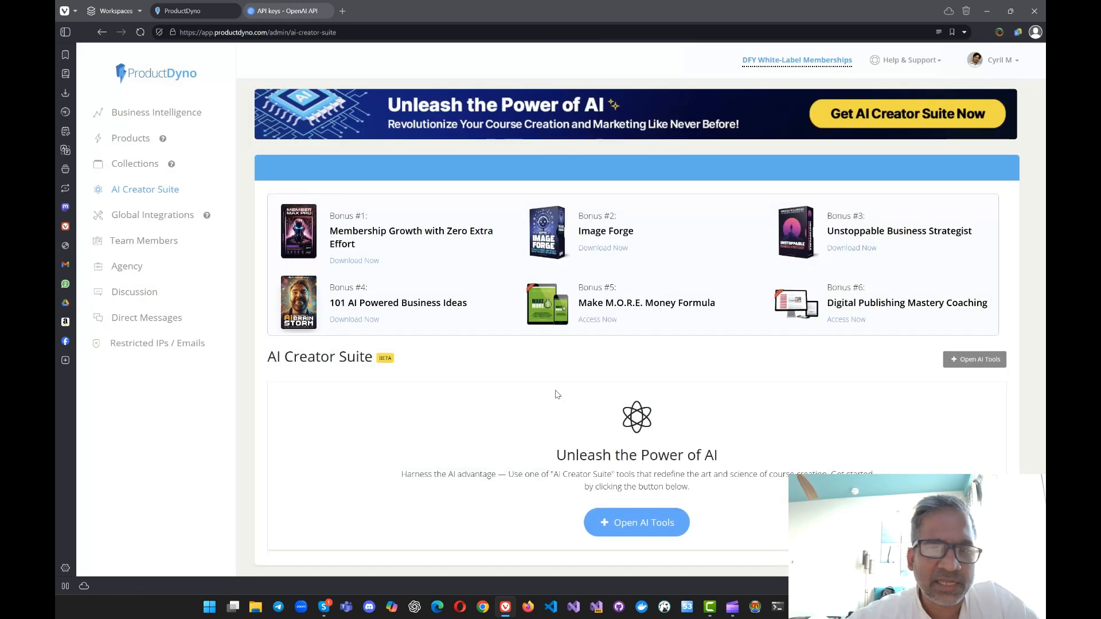
left_click(616, 519)
left_click(276, 405)
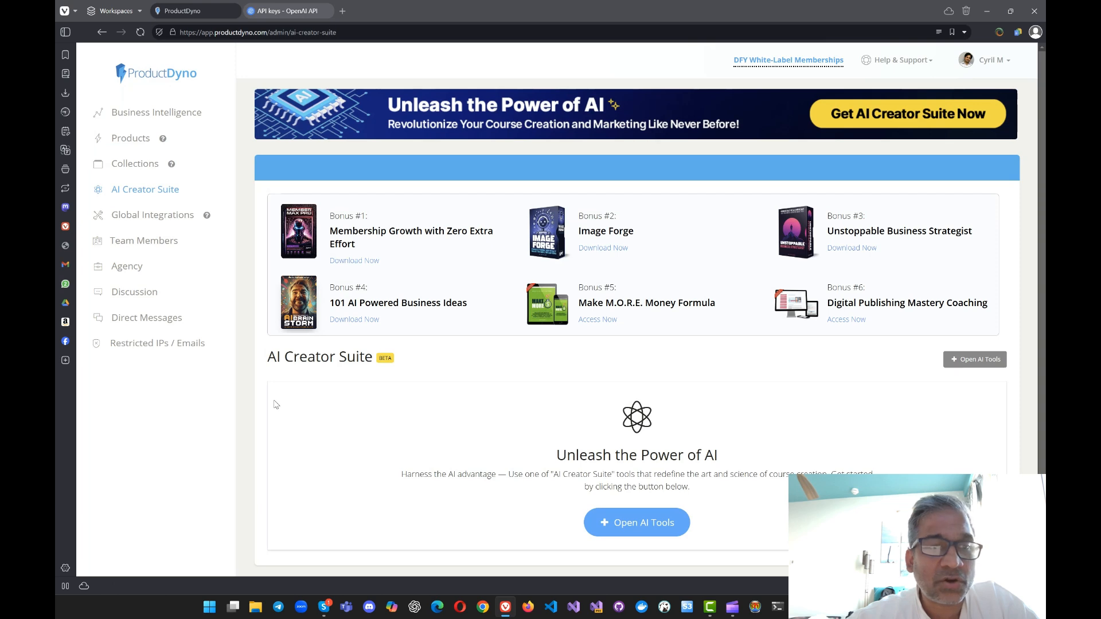
Step: View the Global Integrations categories, examine the services under Other Integrations, and return to the integrations overview
left_click(190, 215)
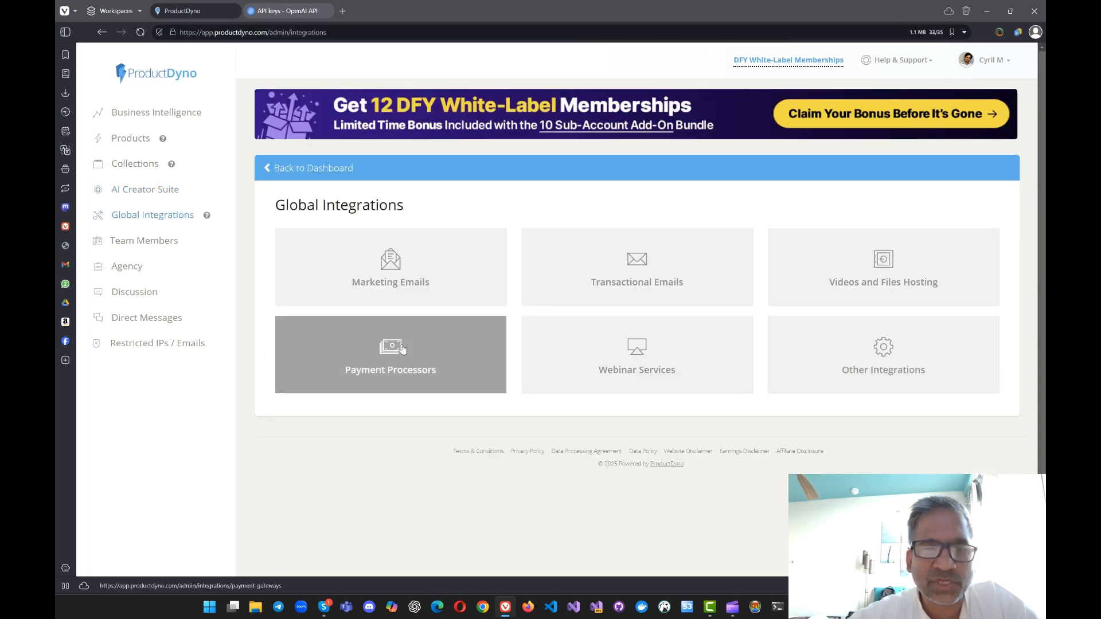
left_click(877, 361)
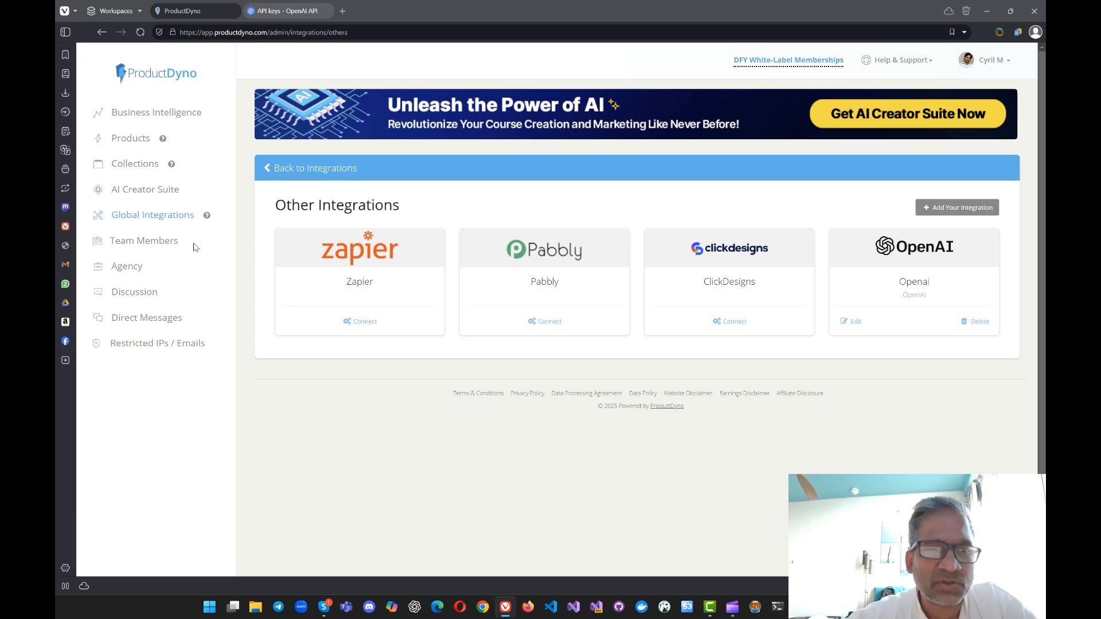
right_click(318, 196)
key("Escape")
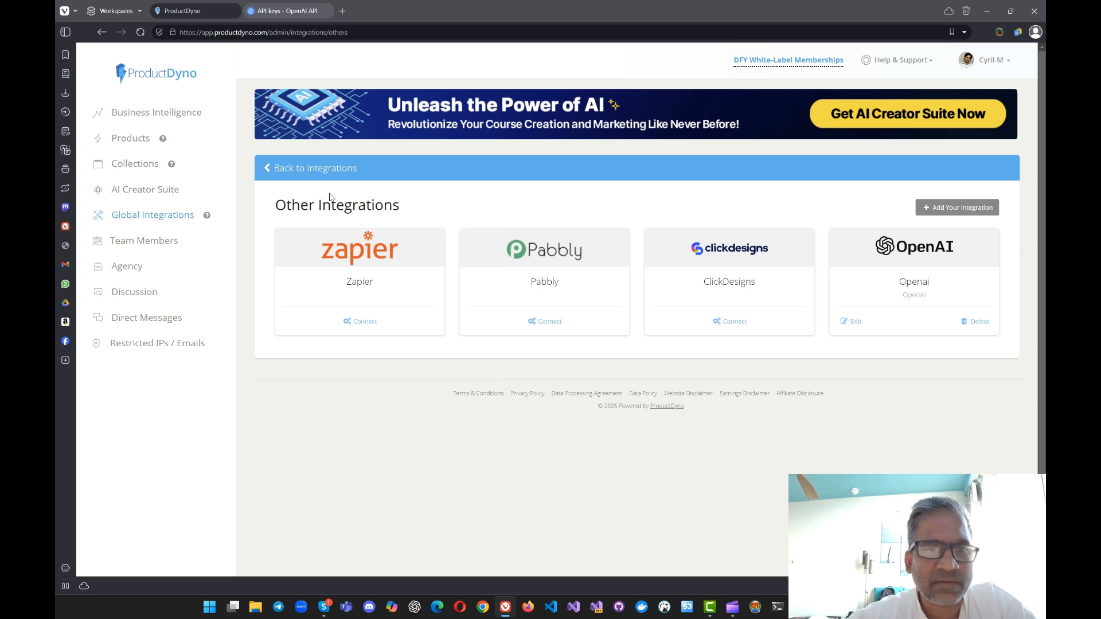
right_click(331, 196)
left_click(340, 207)
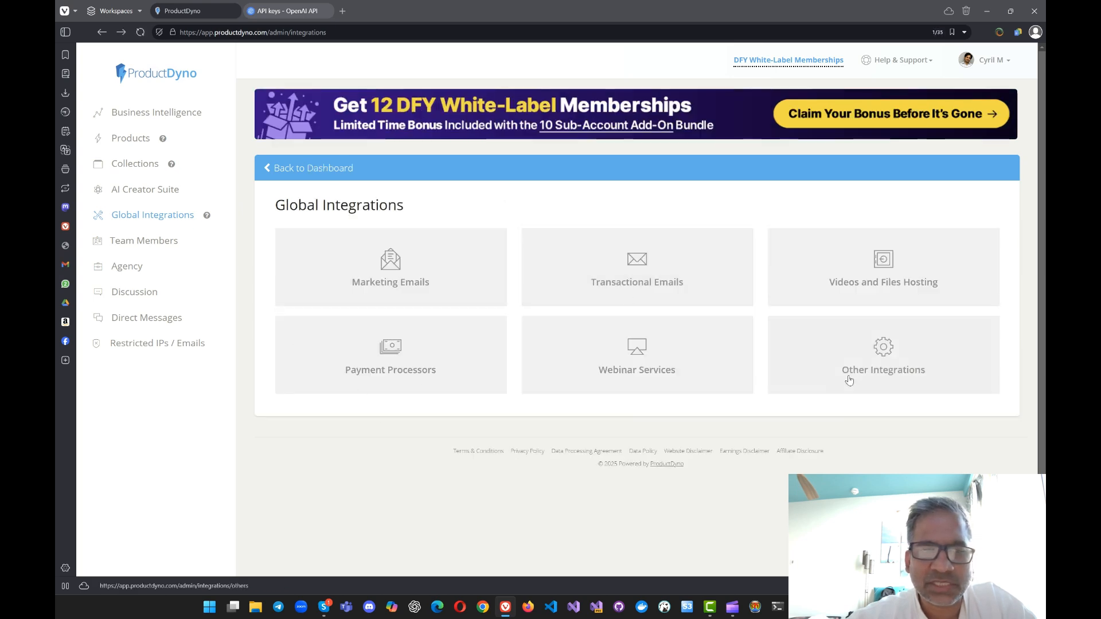
Step: Open the Team Members page, view the Invite Team Member form with its permissions, and return without inviting anyone
left_click(184, 247)
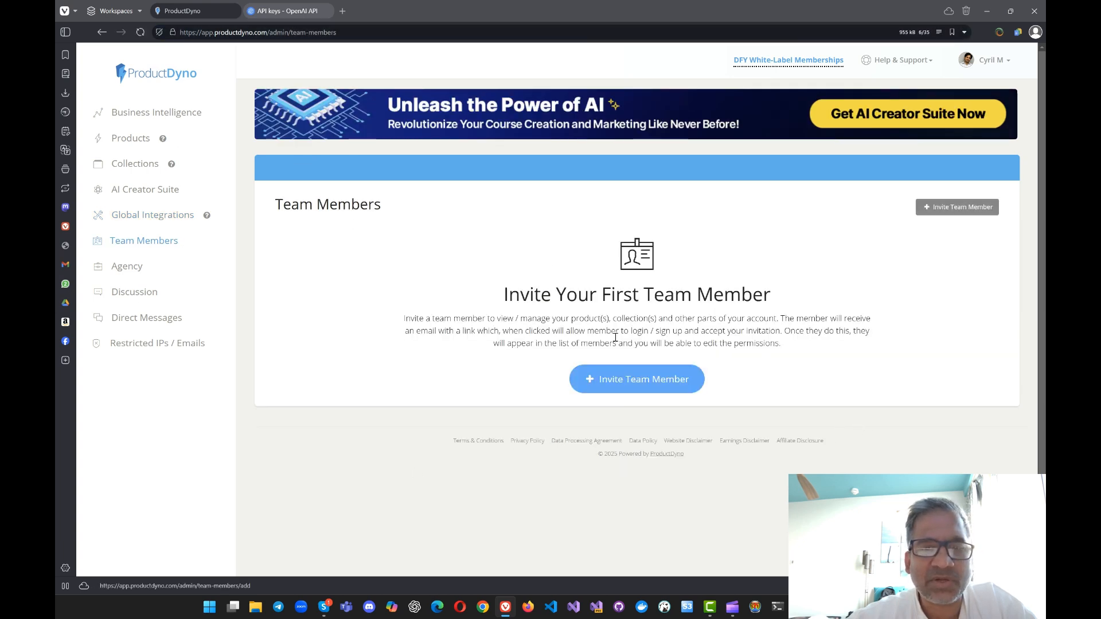
left_click(615, 380)
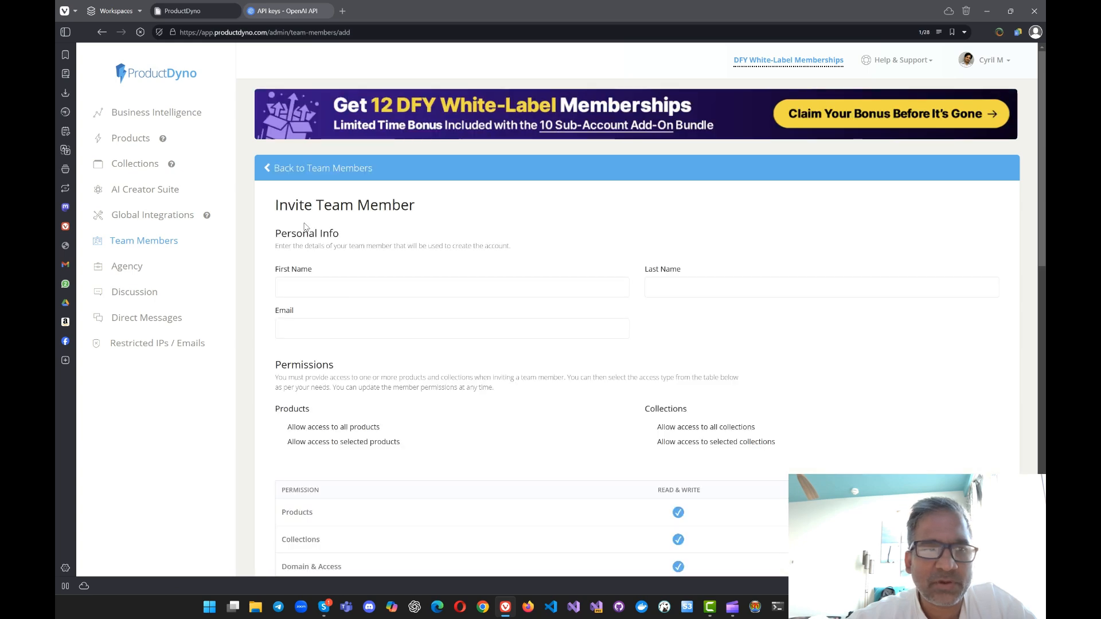
right_click(544, 287)
right_click(548, 247)
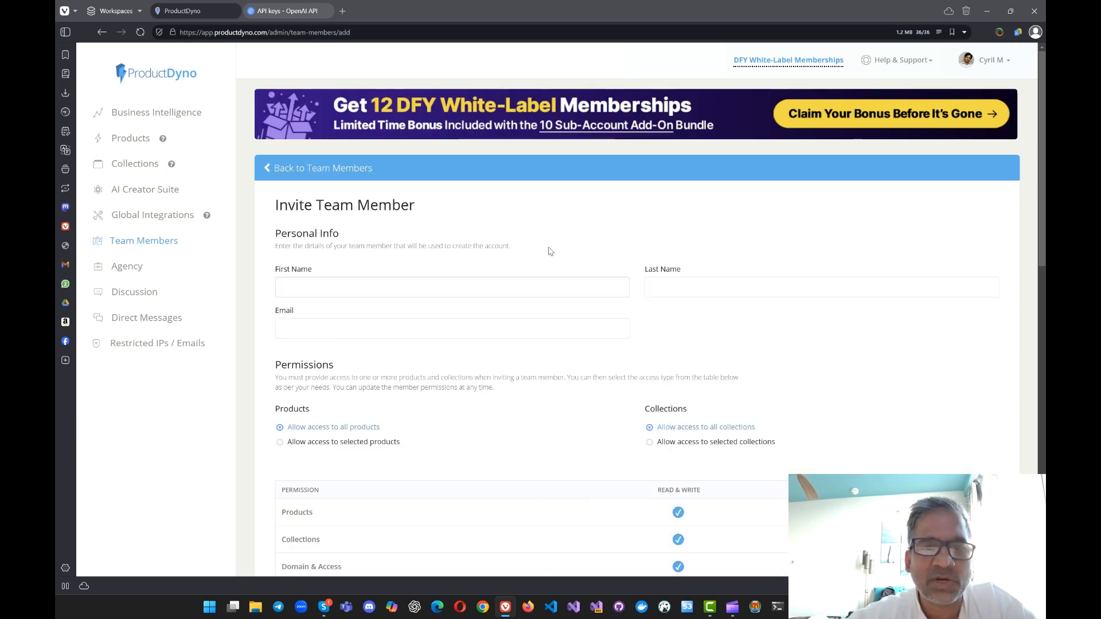
left_click(562, 261)
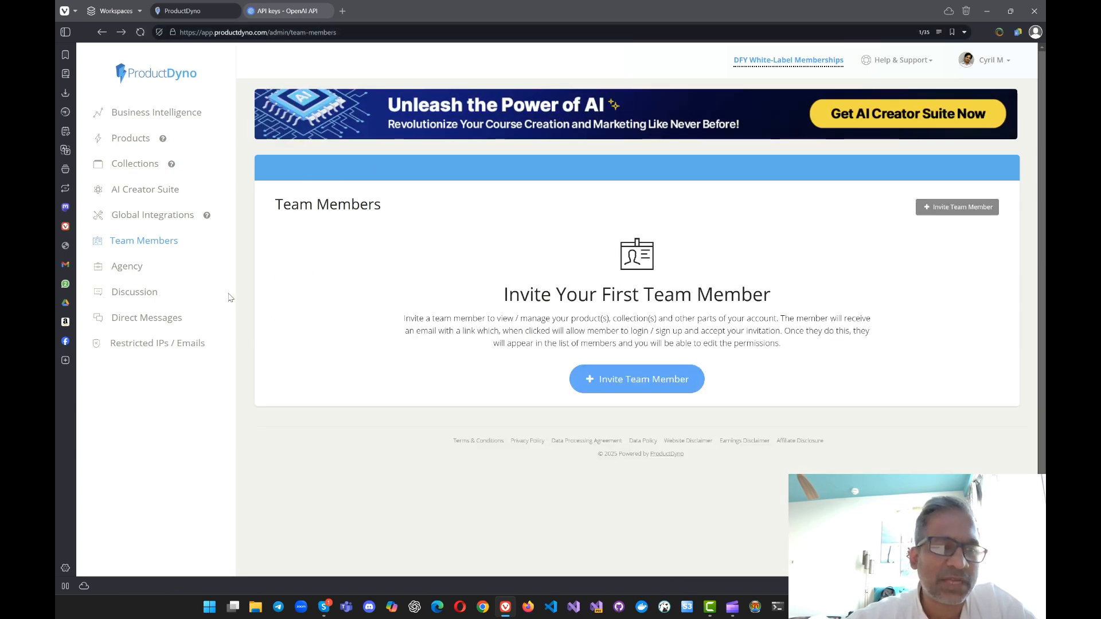
Step: Open the Agency page and look over its dashboard with customer usage and purchased accounts
left_click(132, 267)
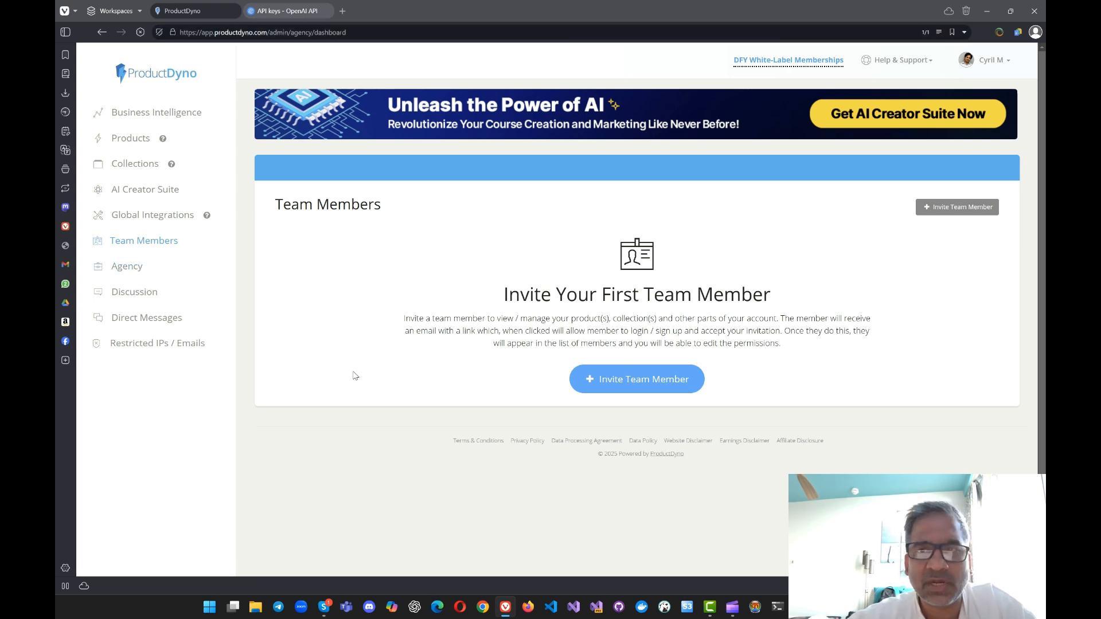
scroll(373, 411, "down", 5)
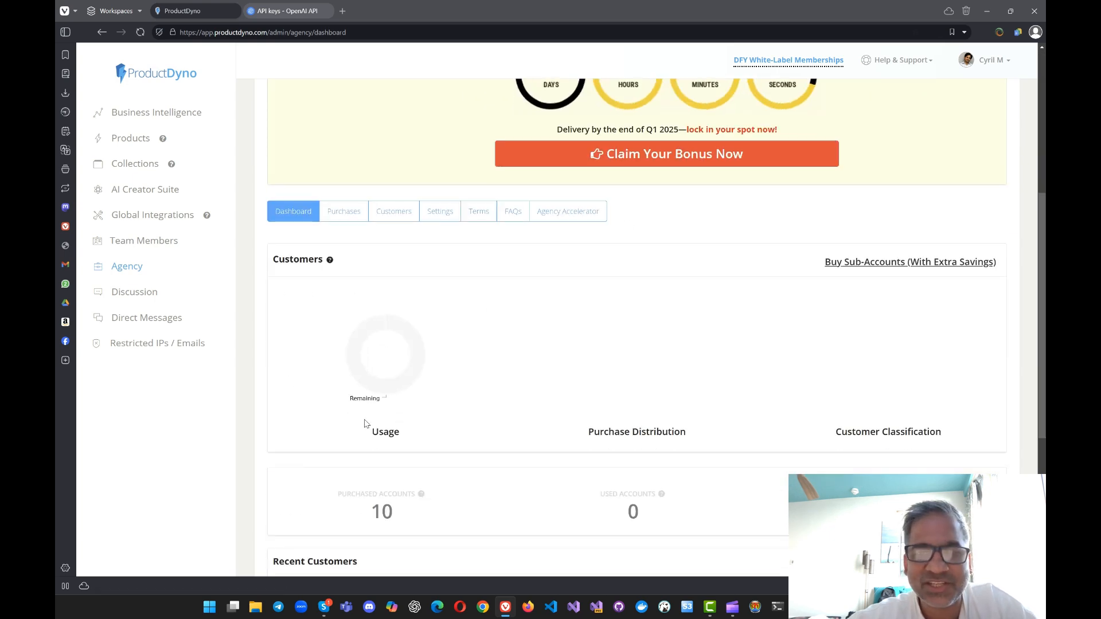
scroll(366, 423, "up", 5)
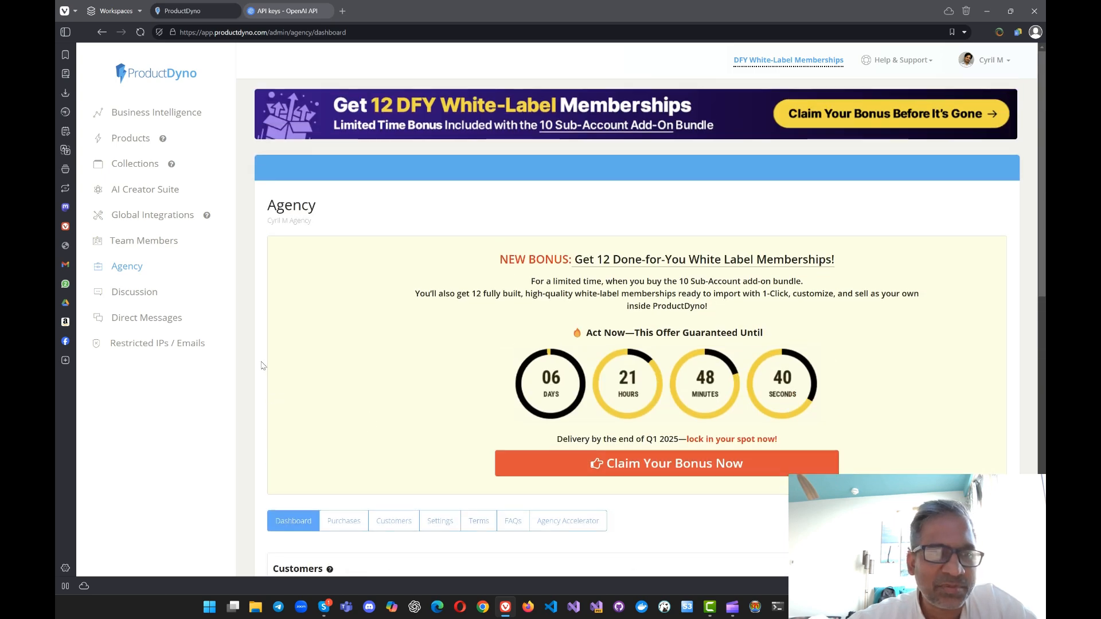
Step: View the Discussion and Direct Messages pages, and open the Business Intelligence page
left_click(159, 294)
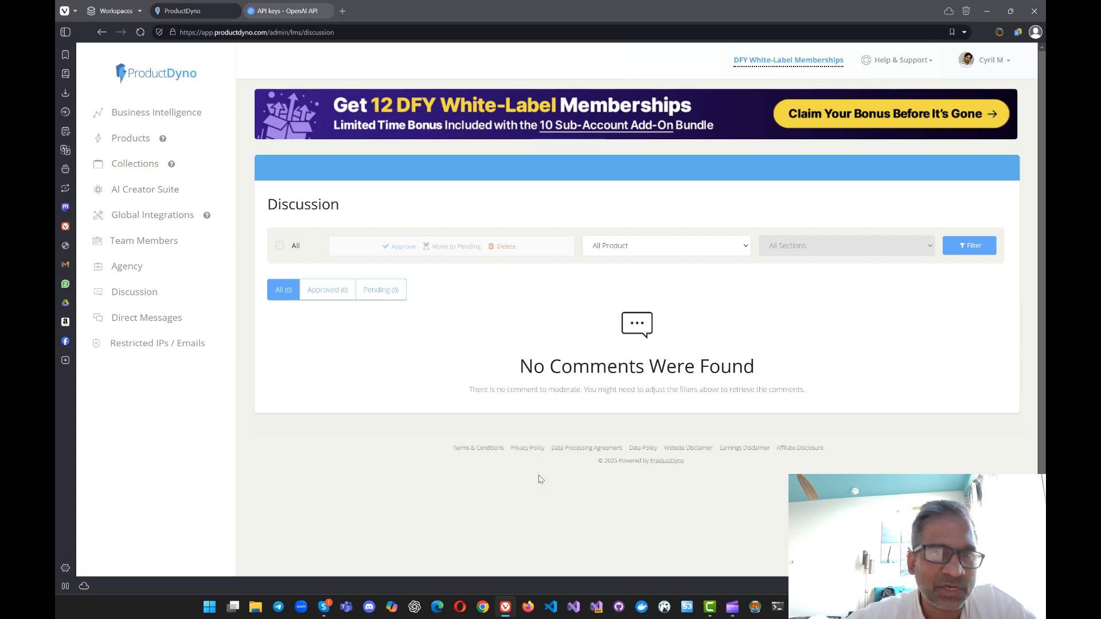
left_click(184, 316)
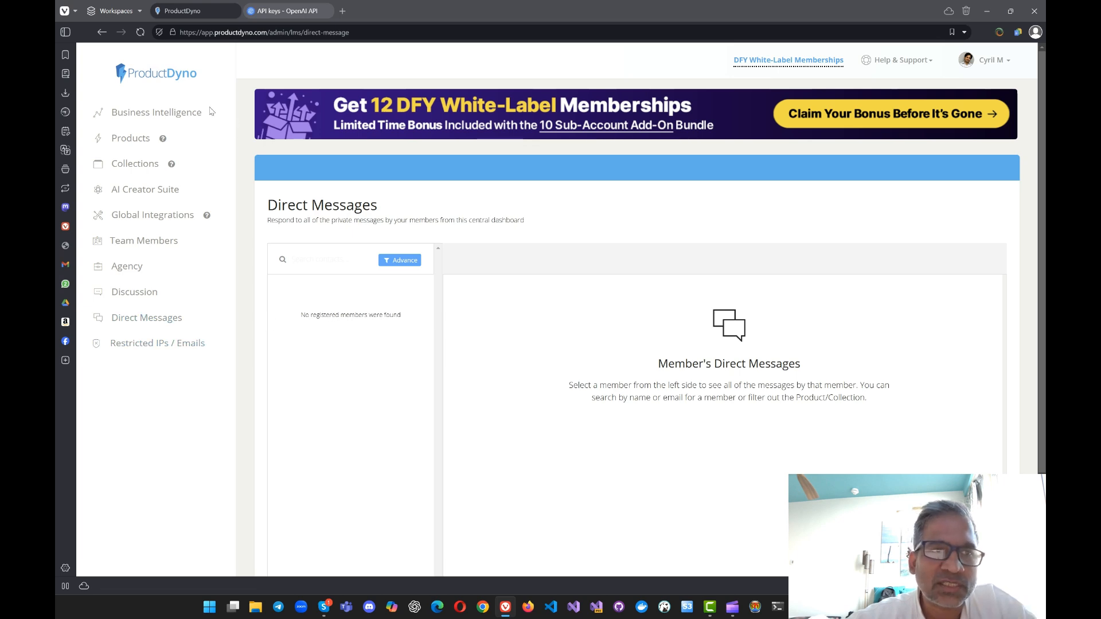
left_click(172, 119)
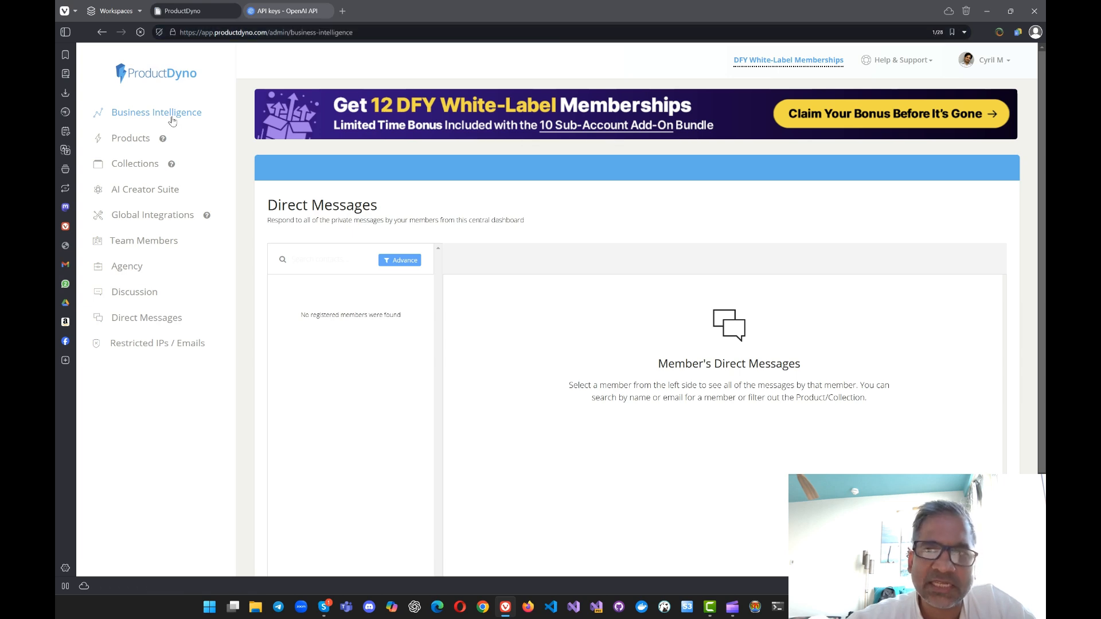